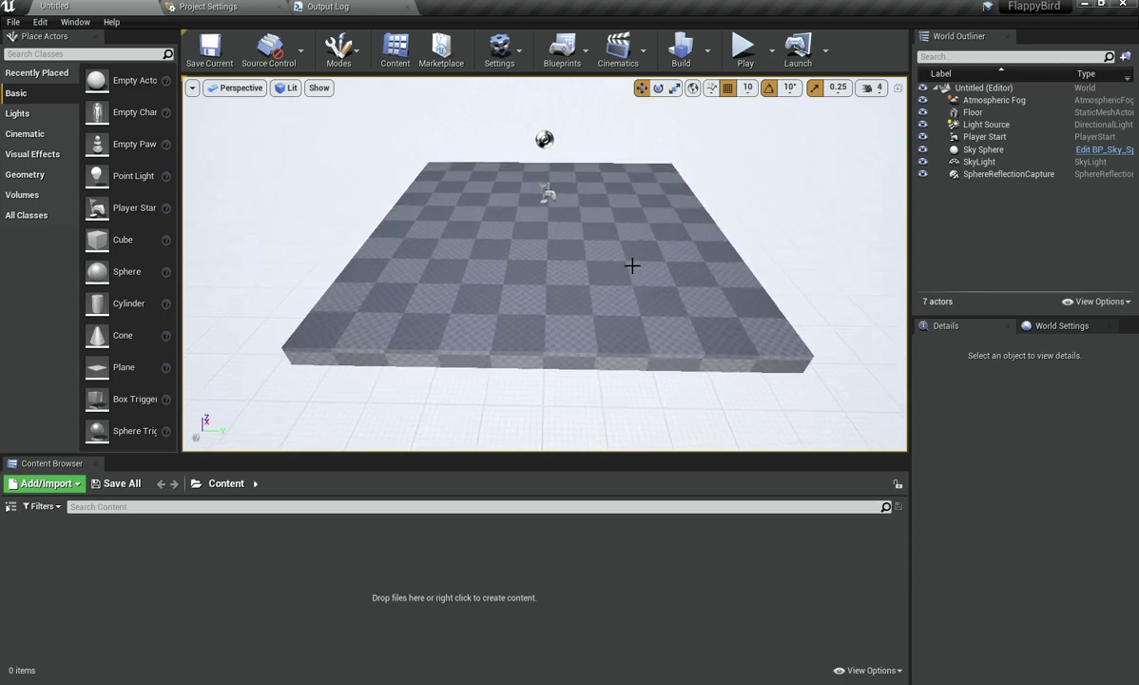
Step: Examine the default level's floor and the actors above it from several angles
right_drag(633, 266, 494, 310)
drag(493, 310, 528, 359)
click(501, 346)
click(561, 358)
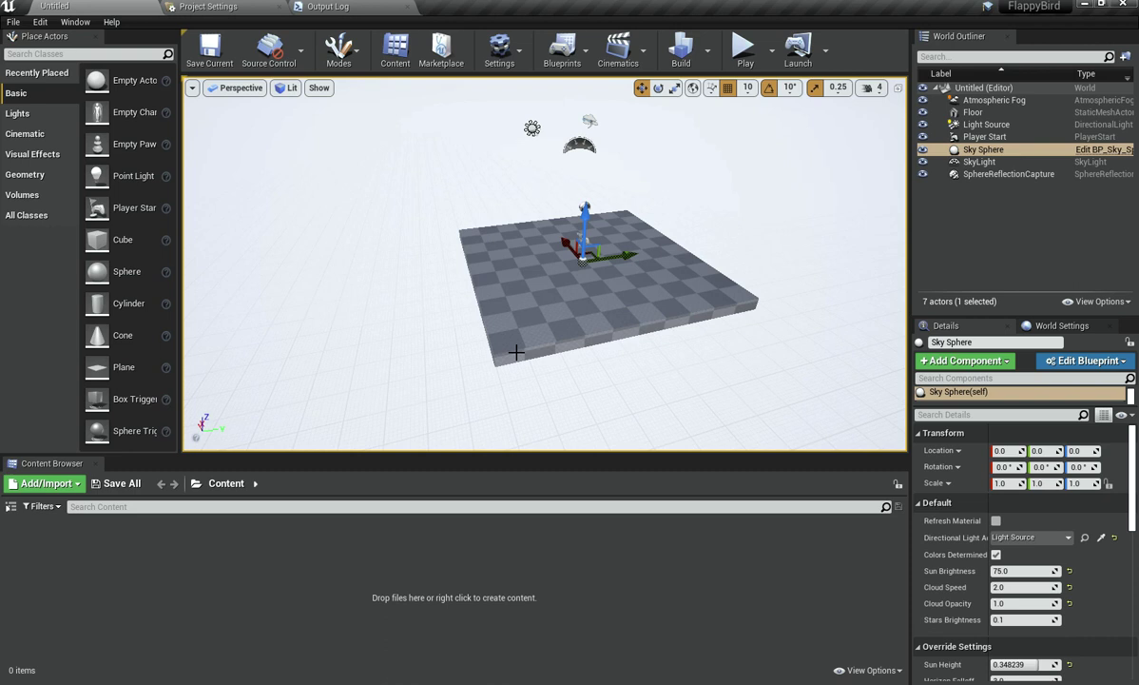
click(554, 286)
right_drag(616, 398, 575, 454)
scroll(554, 324, up, 4)
right_drag(554, 323, 557, 234)
scroll(544, 290, up, 3)
scroll(569, 258, down, 3)
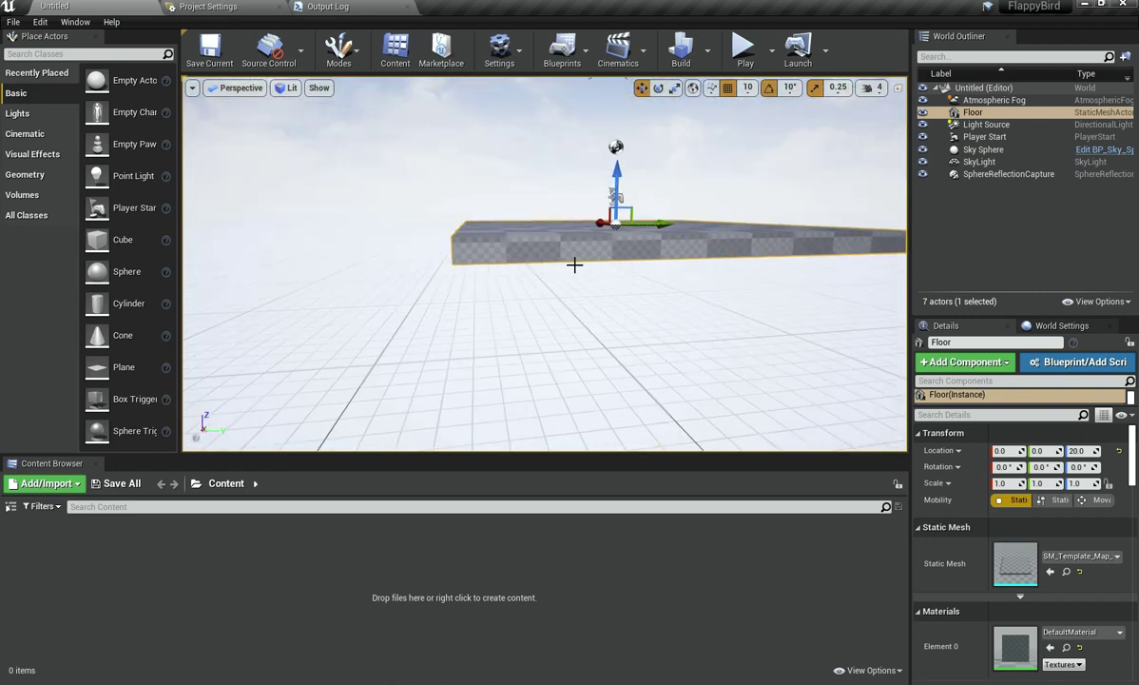
right_drag(596, 308, 665, 264)
scroll(504, 343, up, 3)
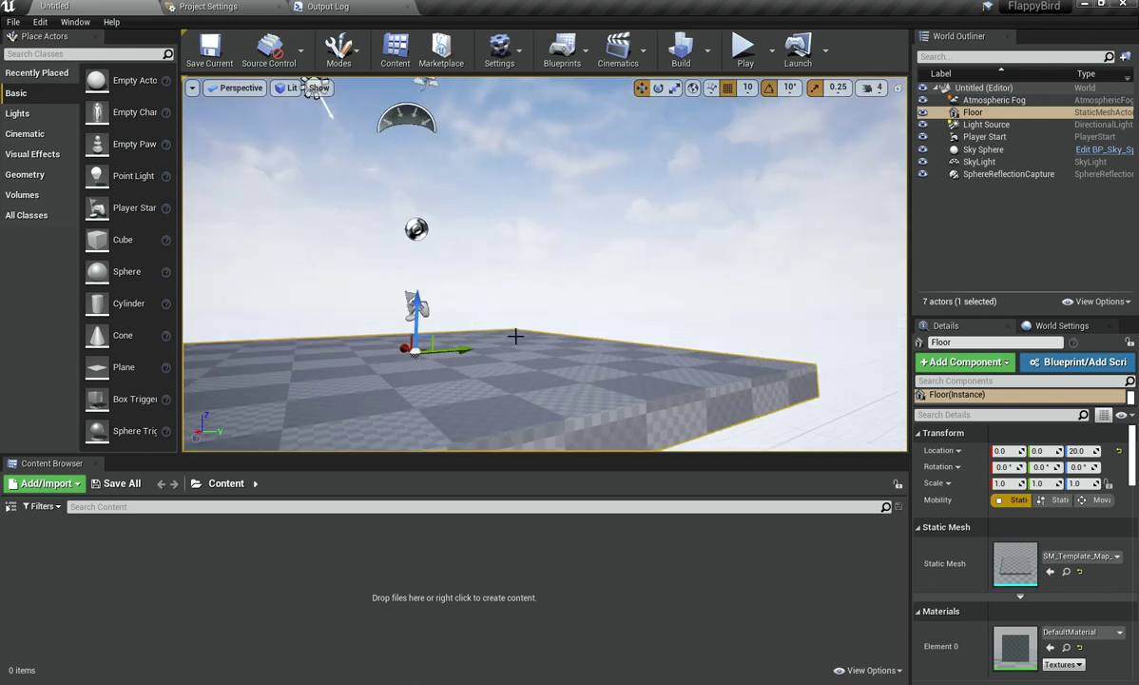
right_drag(503, 341, 623, 290)
scroll(707, 302, down, 3)
Step: Create a new folder in the project's Content directory
right_click(359, 554)
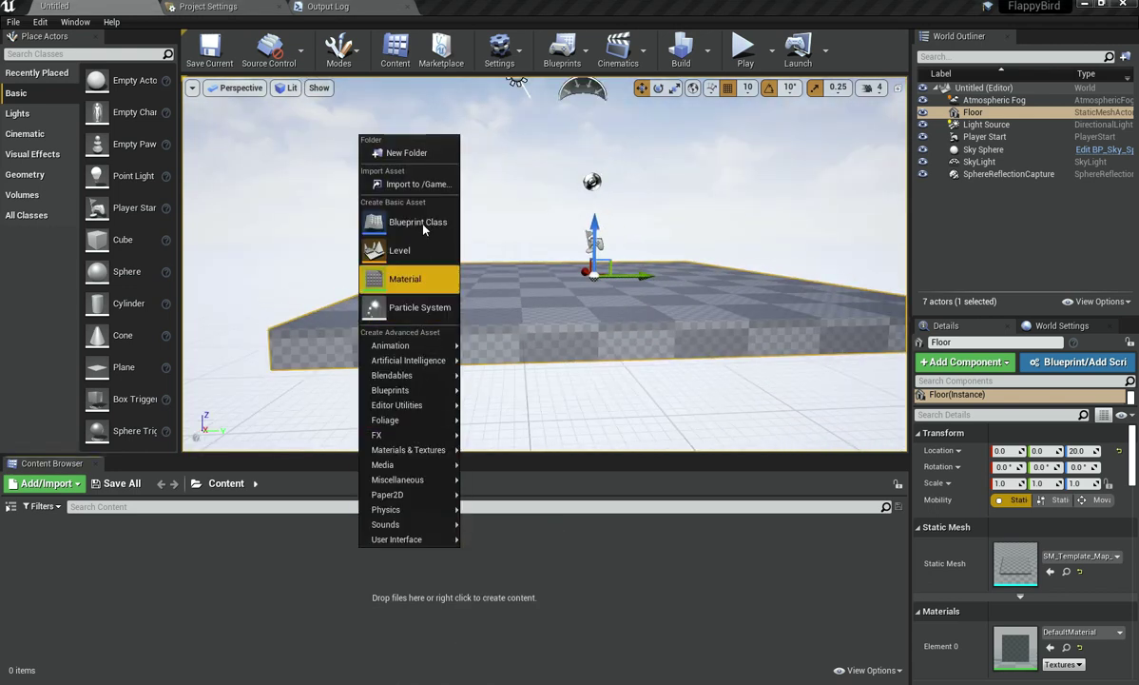
click(403, 155)
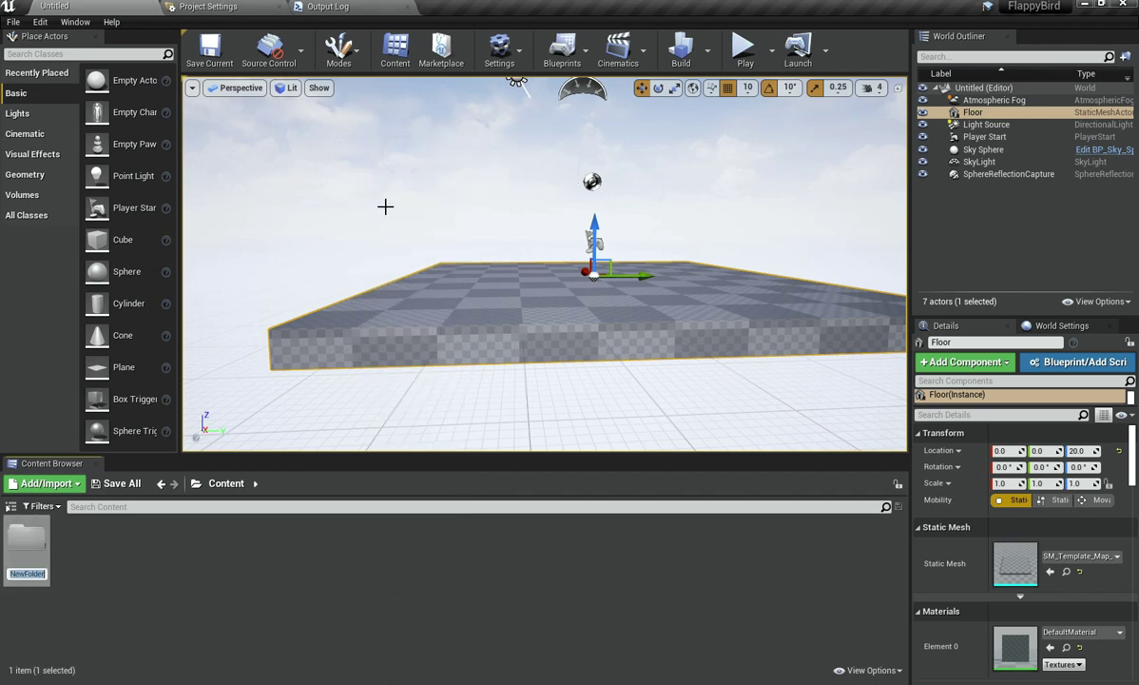
text(Artsps)
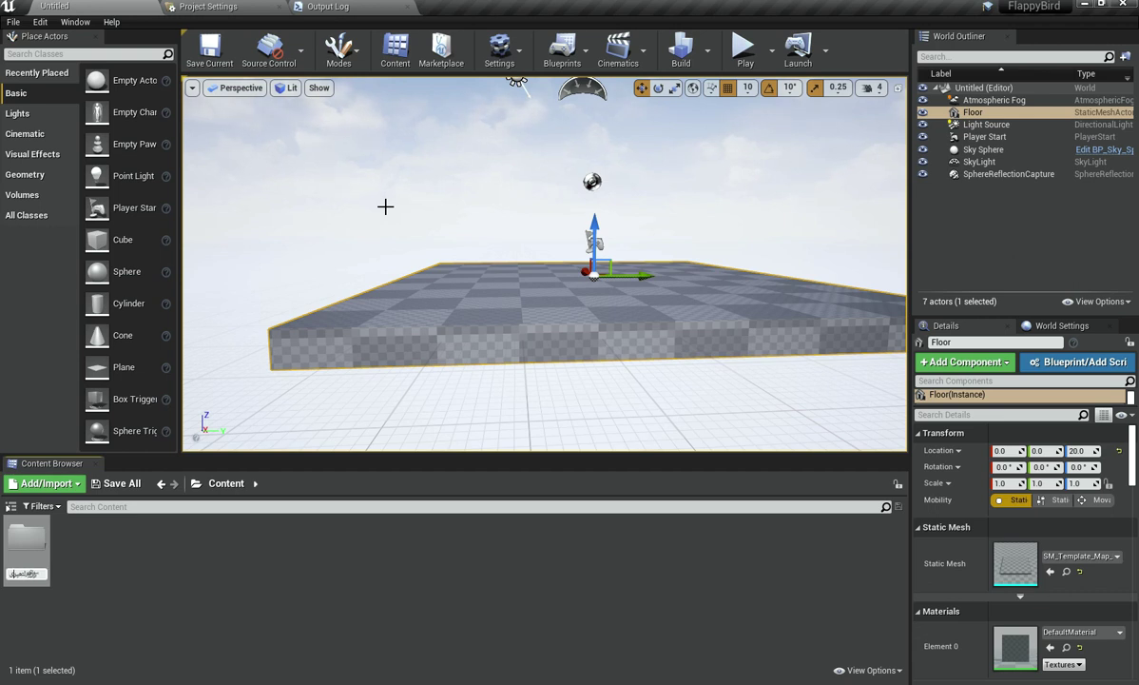
Step: Switch the keyboard input language to English (United States) with the US keyboard
key(super+space)
key(super+space)
key(super+space)
key(super+space)
key(super+space)
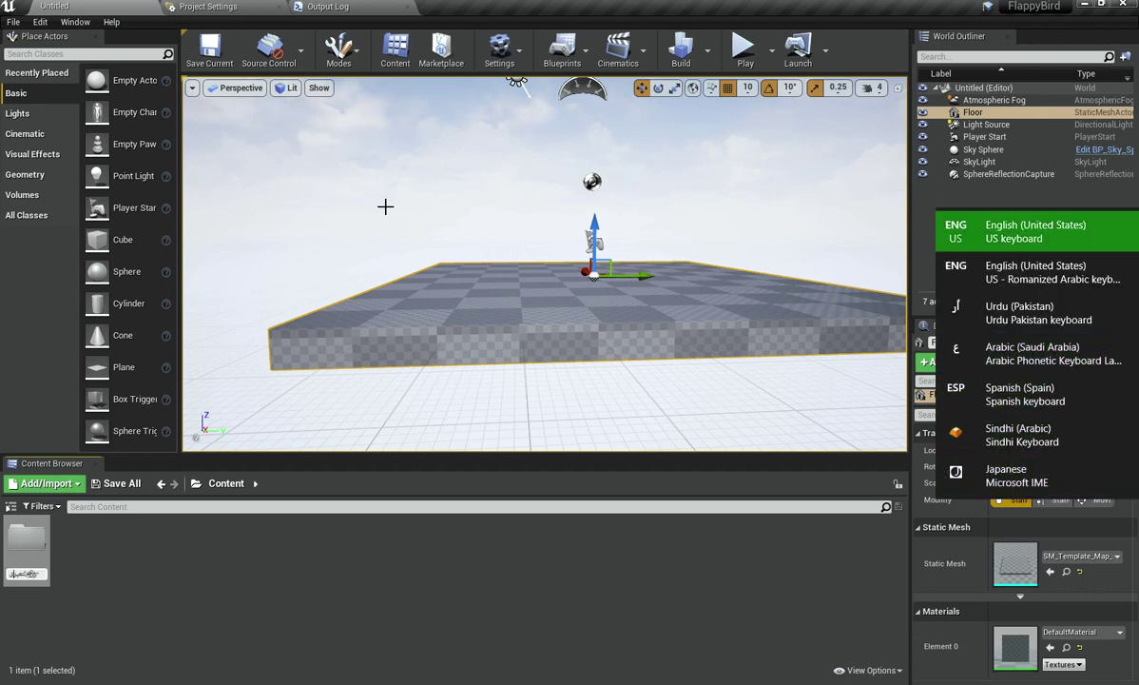
Step: Name the new folder Blueprints and open it
key(ctrl+a)
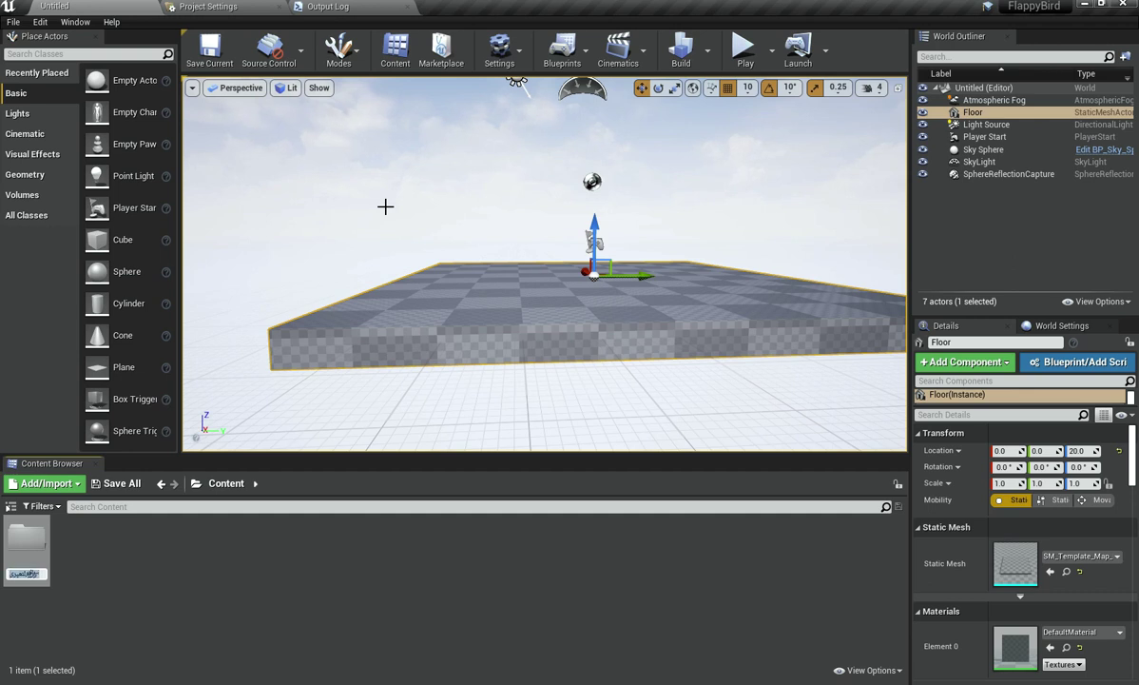
text(Blu)
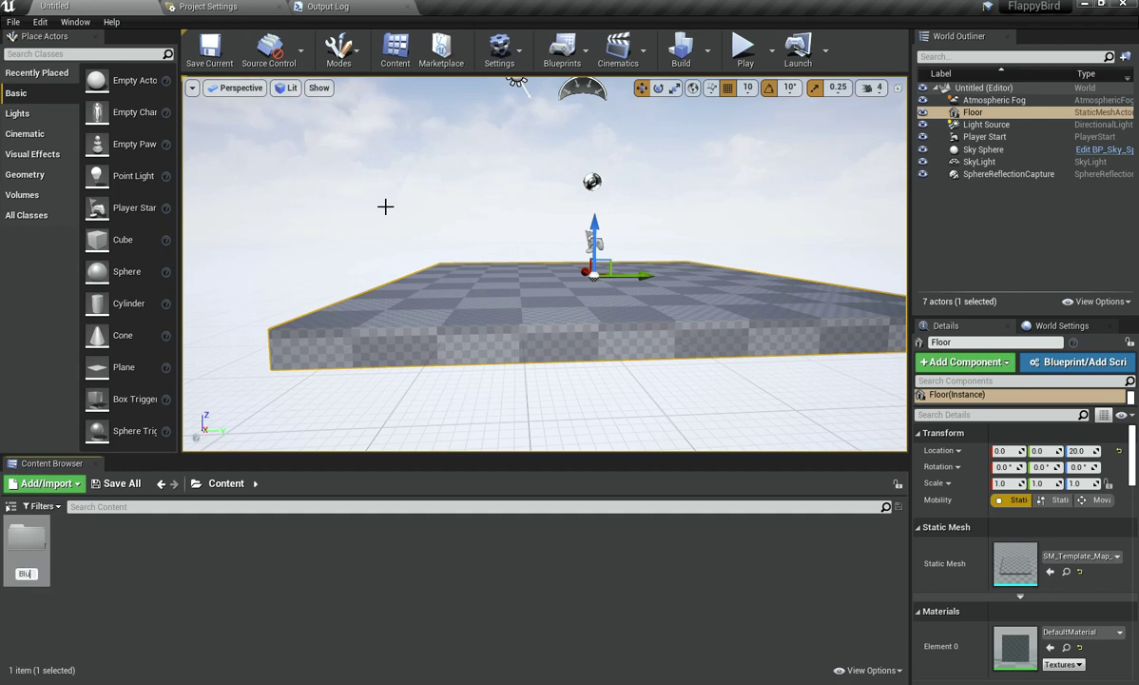
text(eprints)
key(Return)
key(Return)
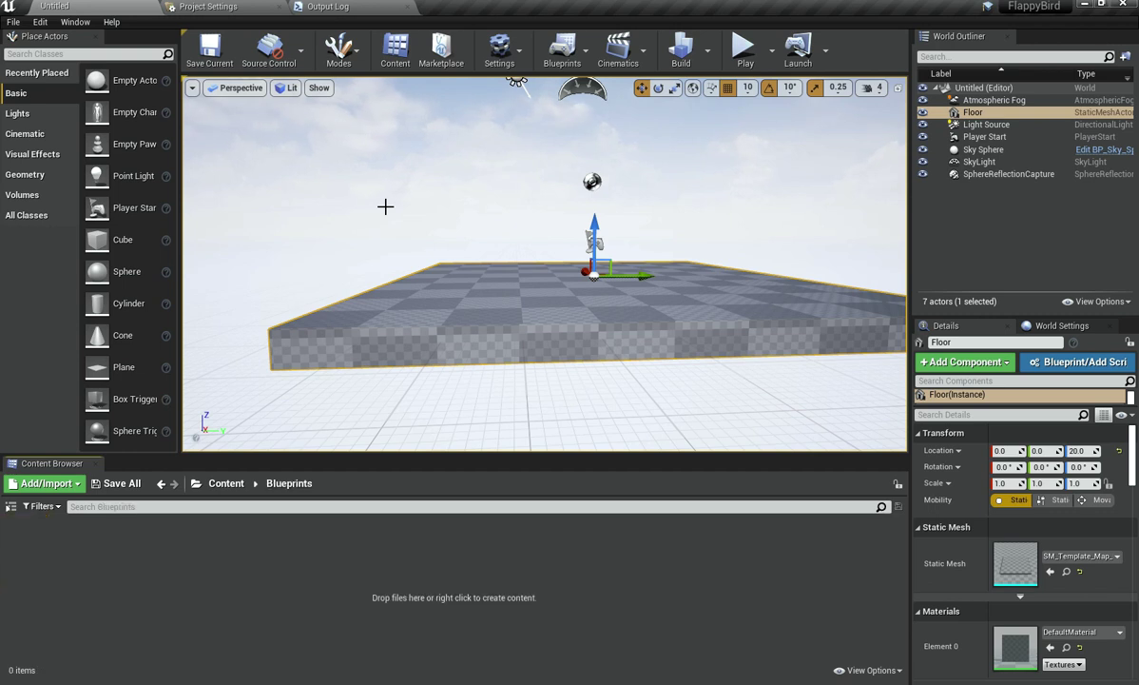
Step: Create a Blueprint class in the Blueprints folder with GameMode as its parent class
right_click(264, 613)
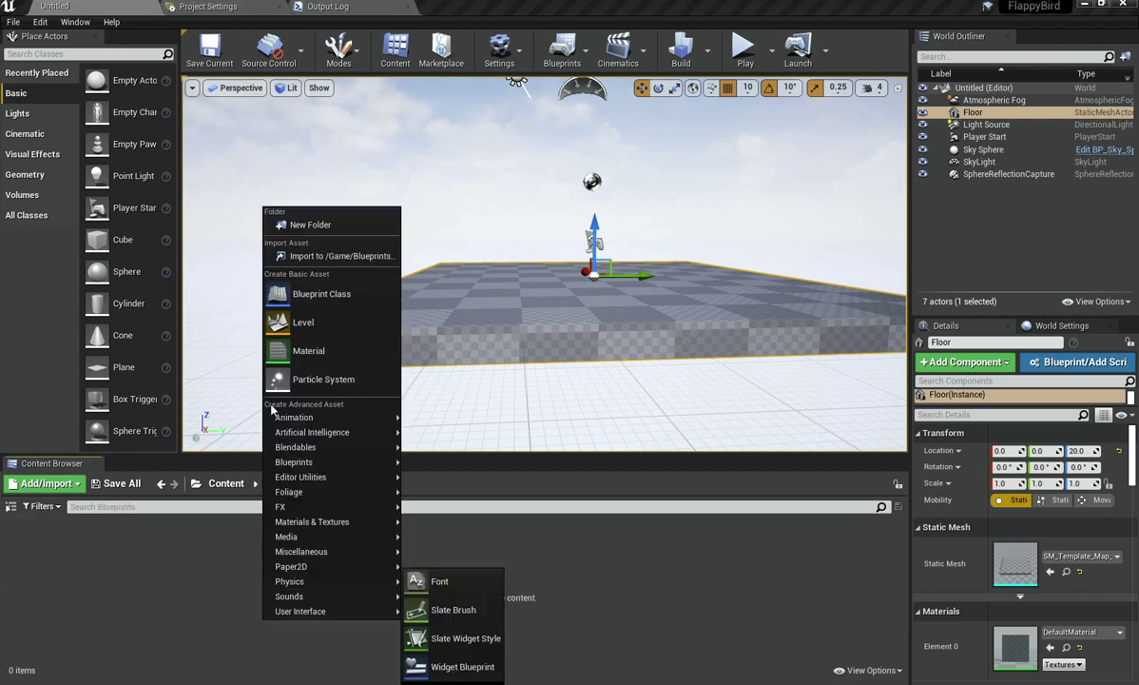
click(370, 297)
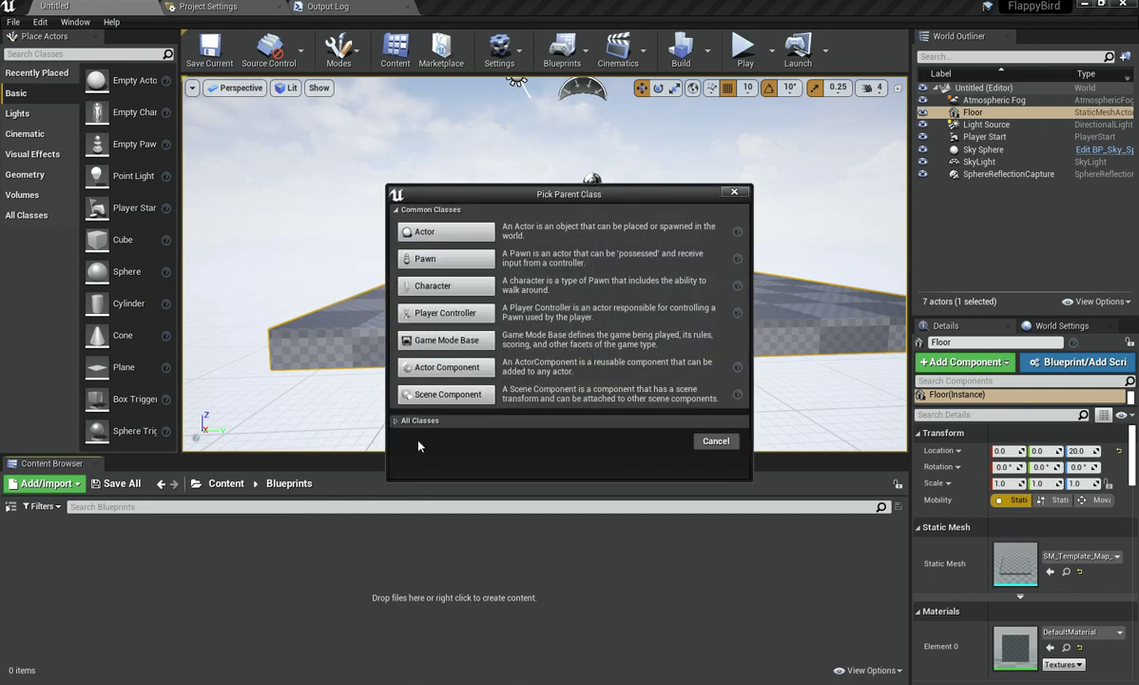
click(427, 437)
text(ga)
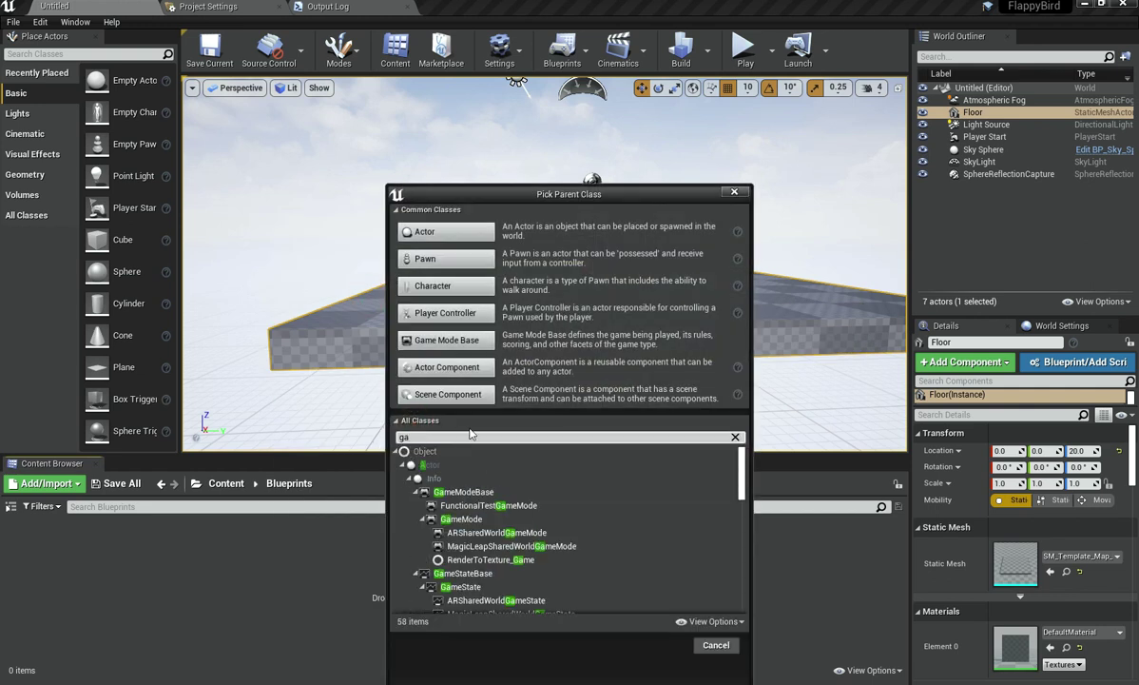
click(470, 518)
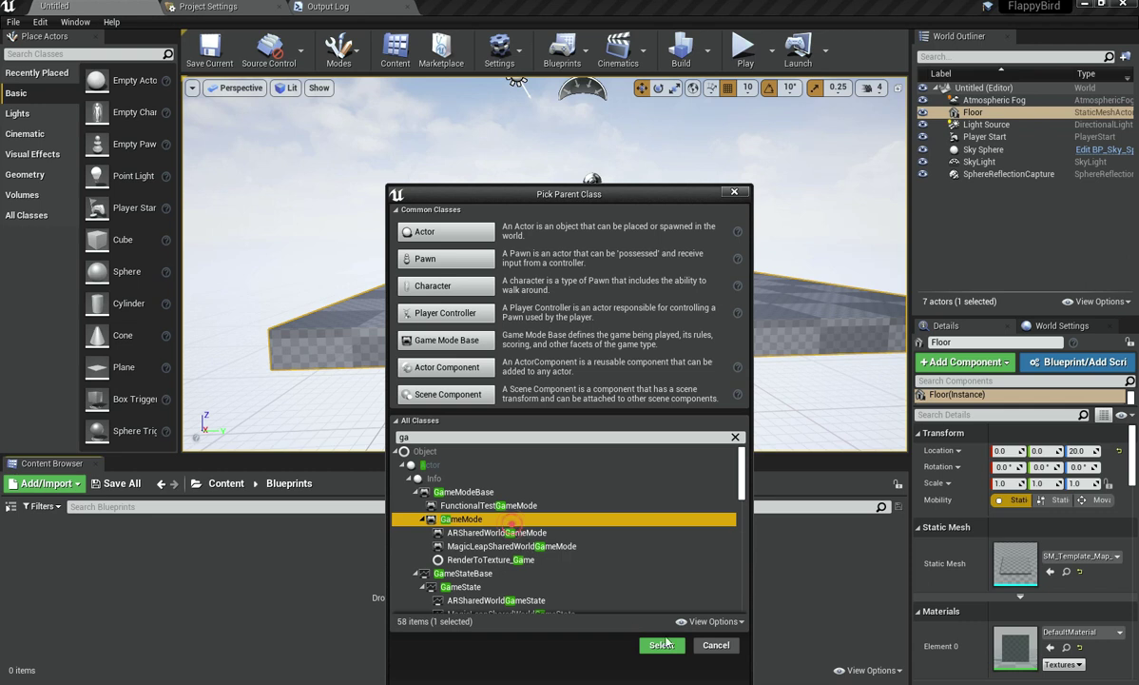
click(660, 645)
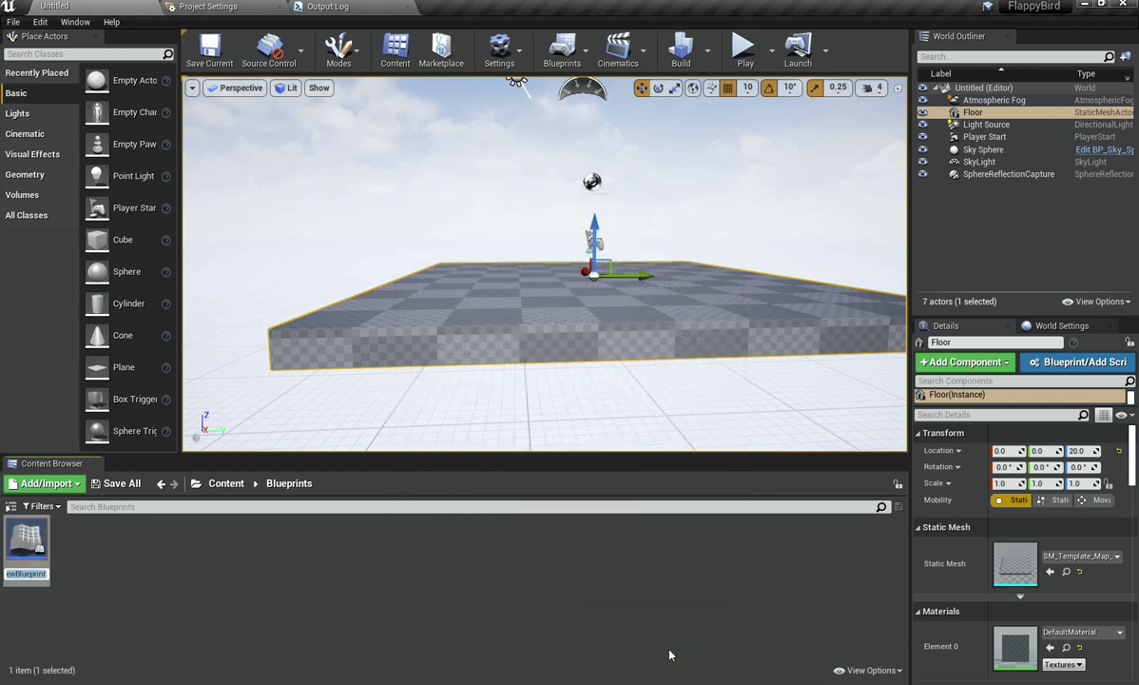
Step: Name the new game mode blueprint MainGameMode and open it
text(Main)
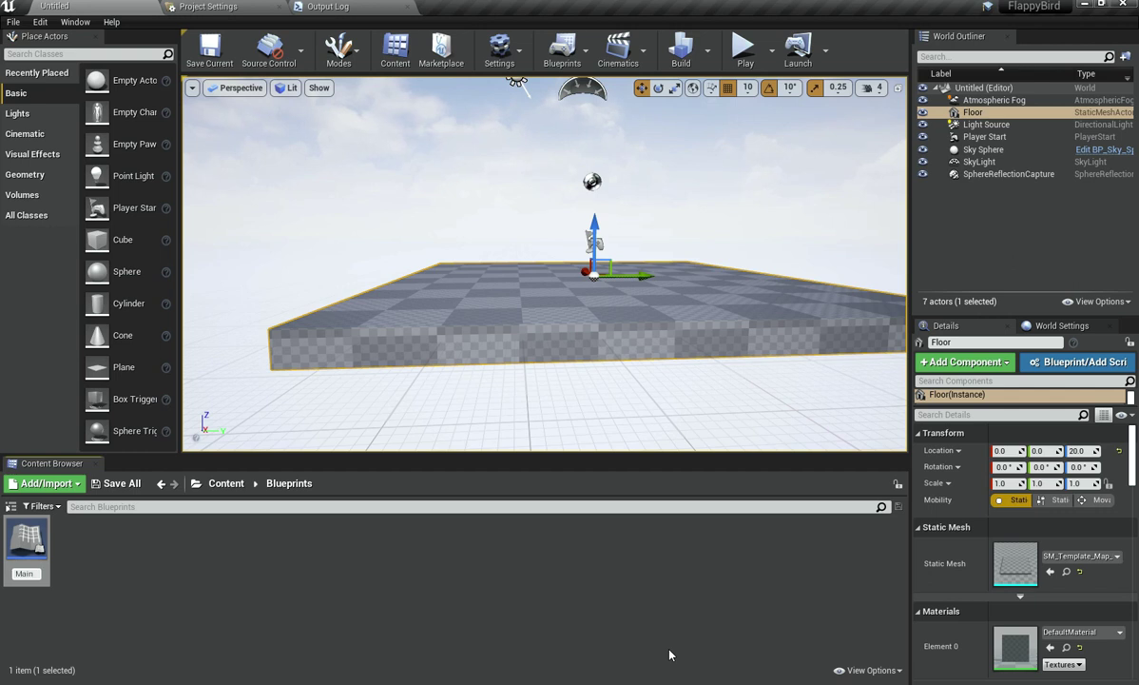
text(GameMod)
key(Return)
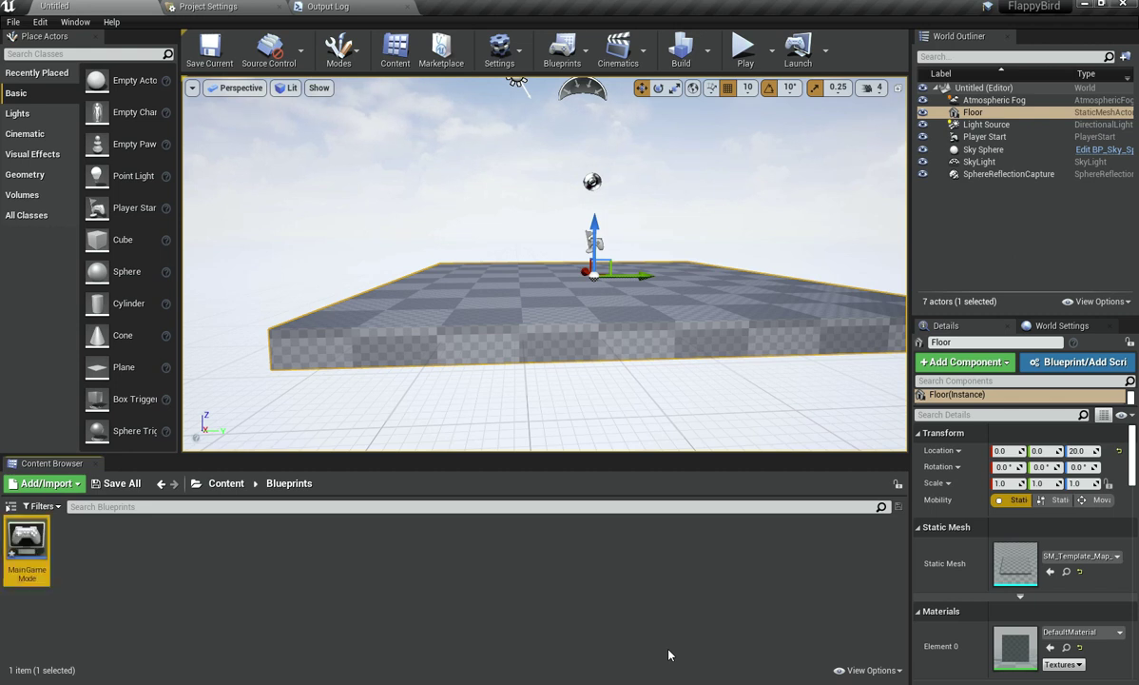
key(Return)
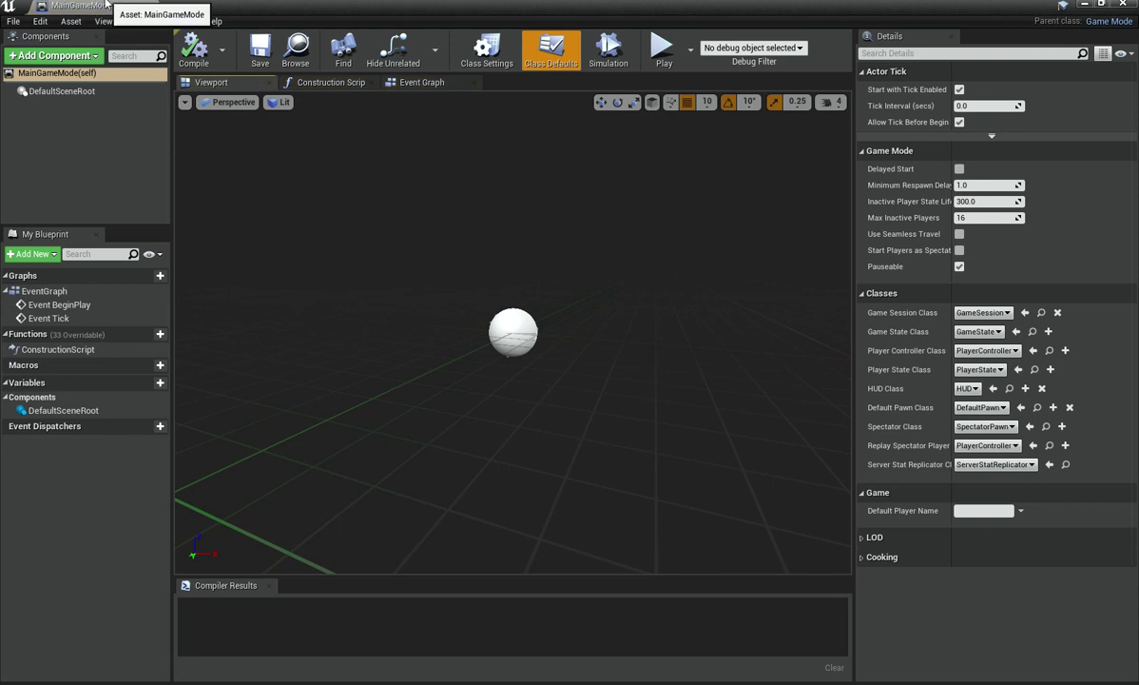
Step: Close the MainGameMode editor and set the Asset Editor Open Location in the editor preferences to Main Window
click(153, 7)
click(40, 21)
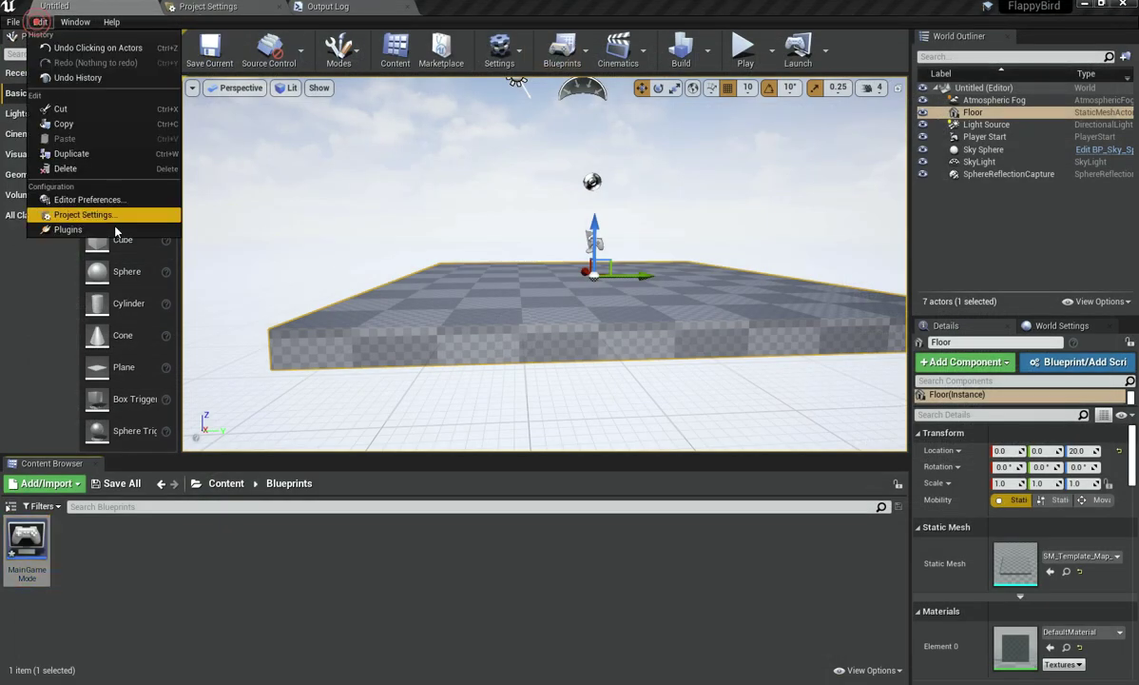
click(114, 195)
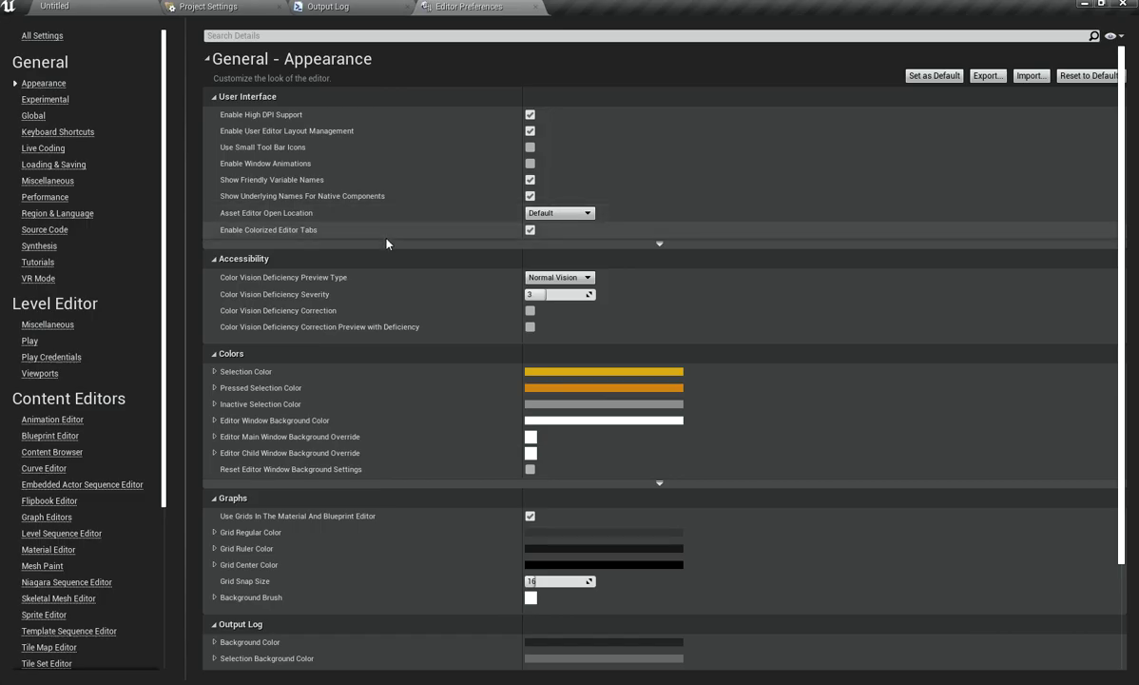
click(566, 217)
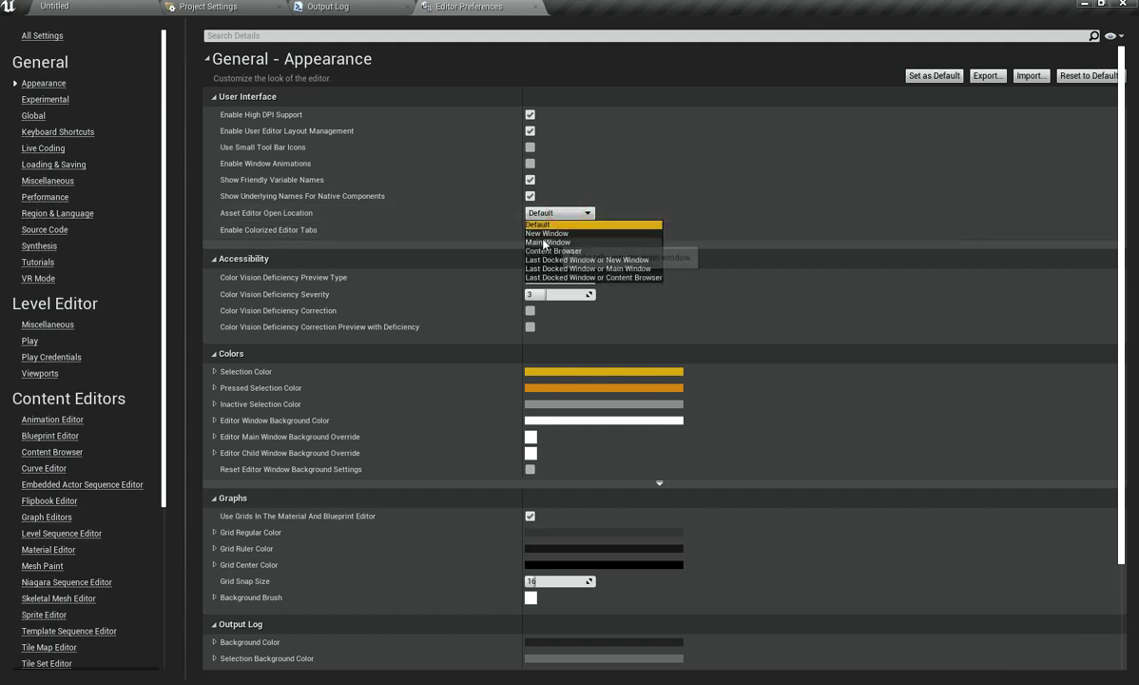
click(547, 247)
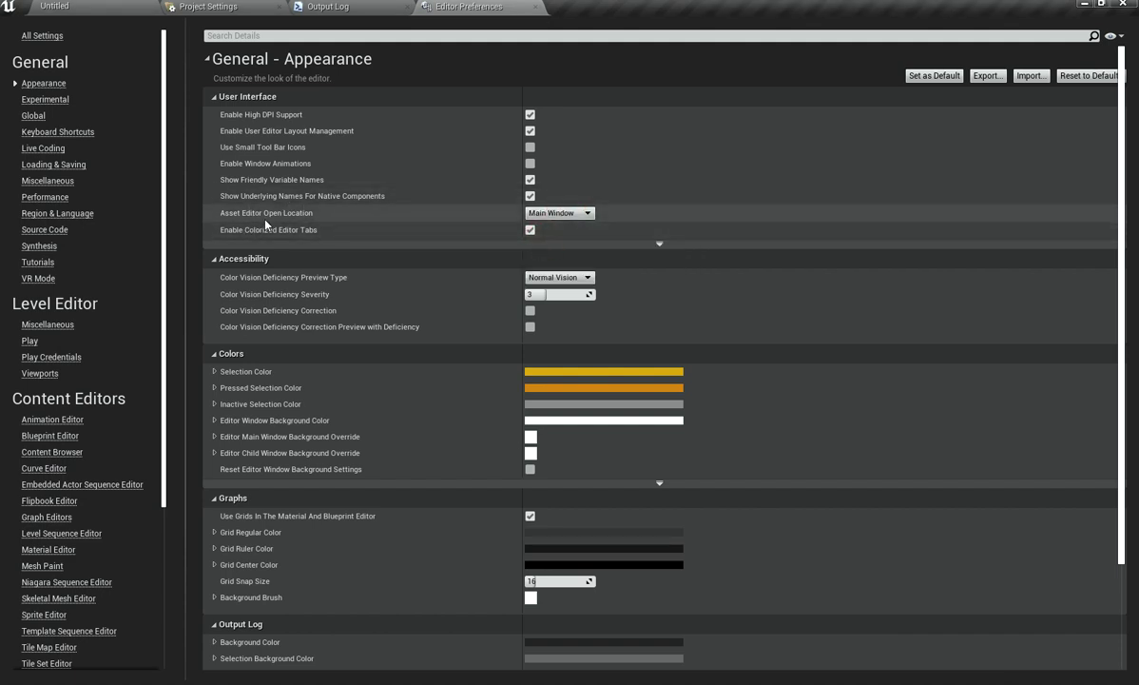
click(138, 7)
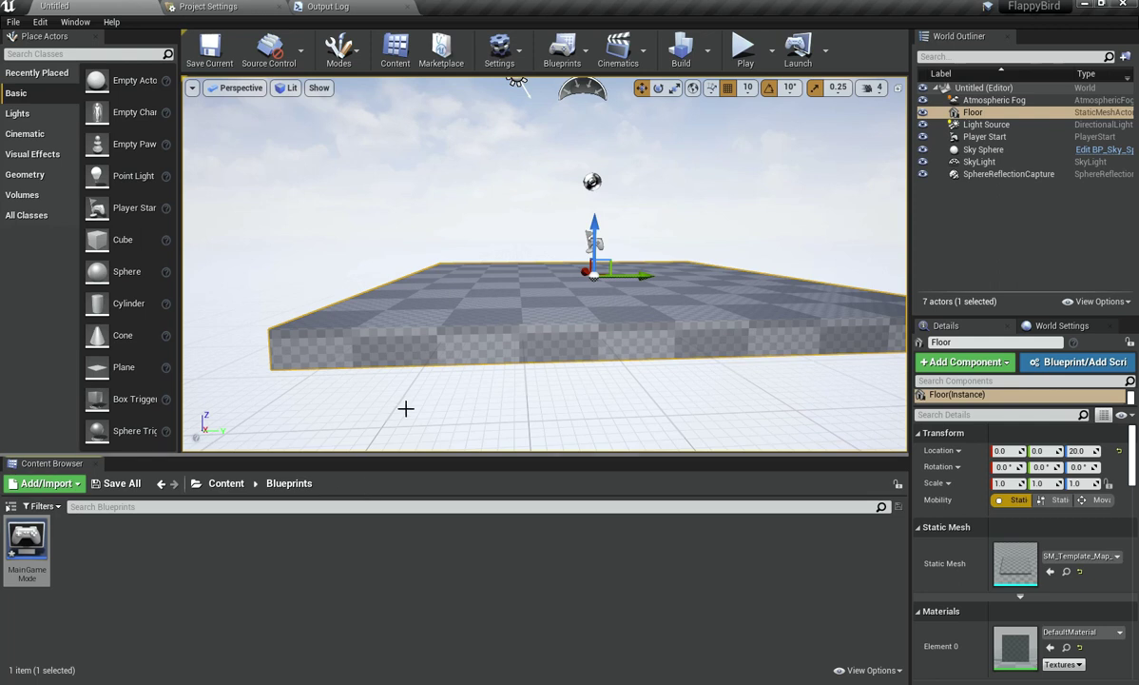
Step: Create a second Blueprint class in the Blueprints folder with Character as its parent class
click(87, 580)
right_click(87, 580)
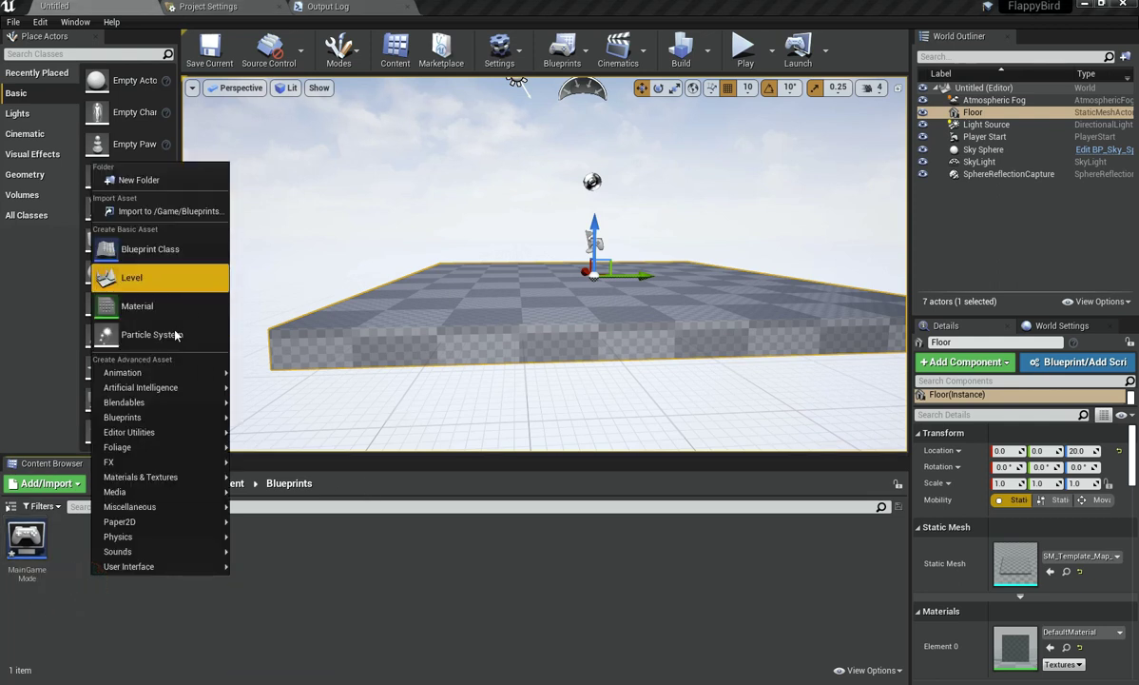
key(Escape)
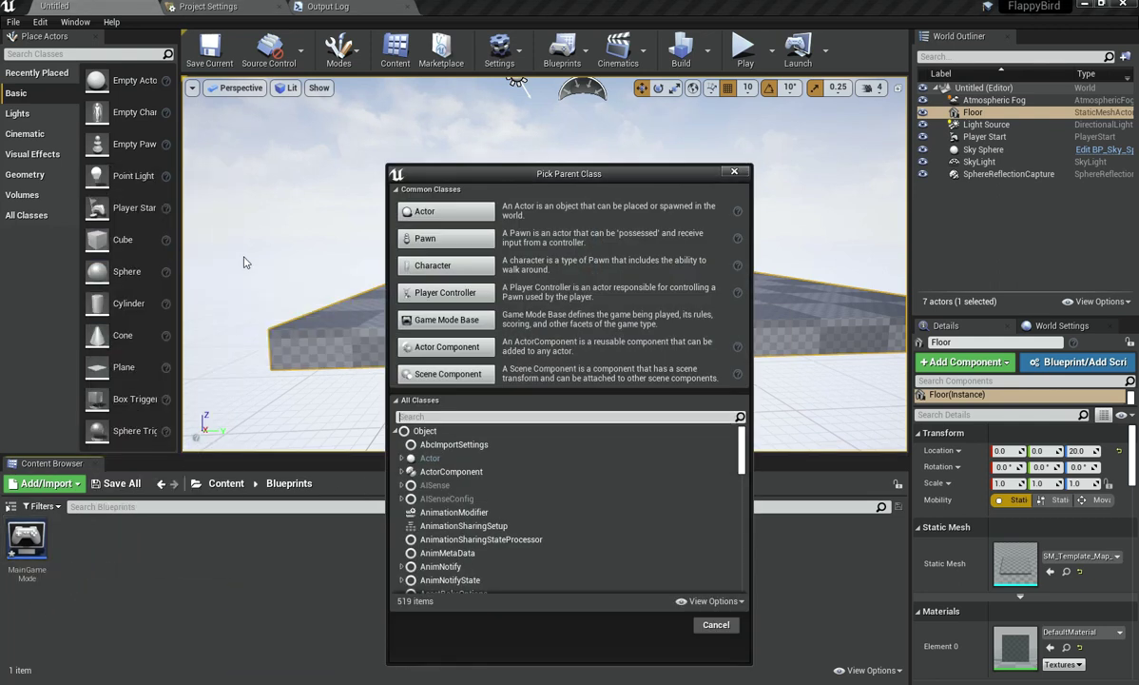
click(407, 263)
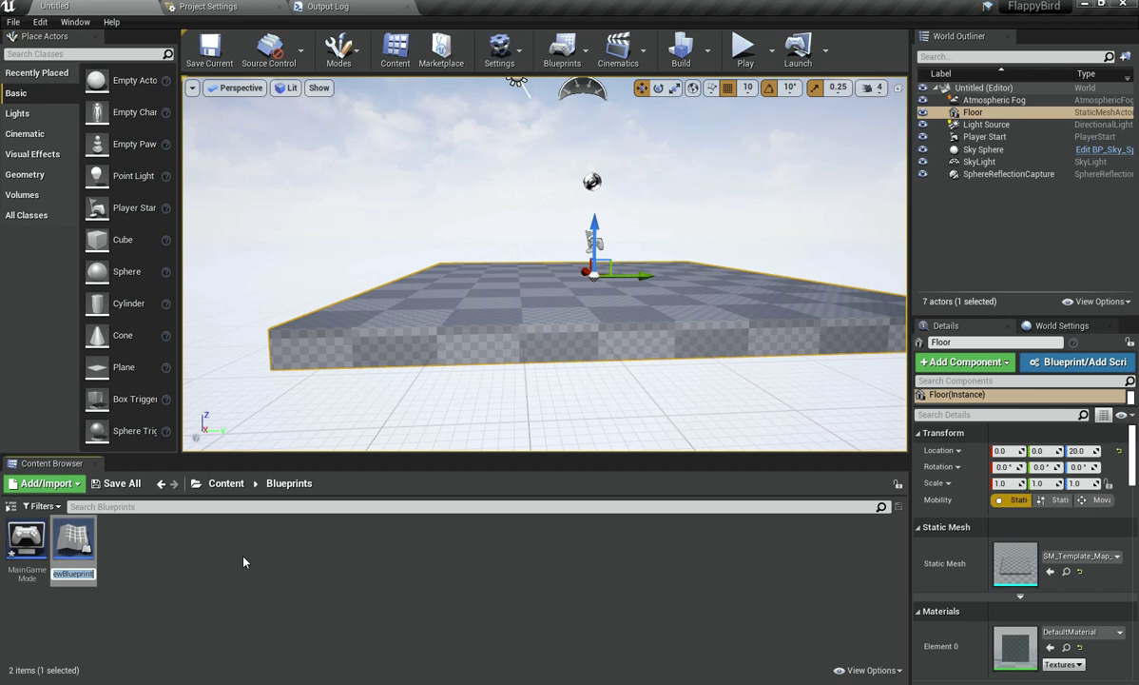
Step: Name the new character blueprint Bird and open it
text(P)
key(BackSpace)
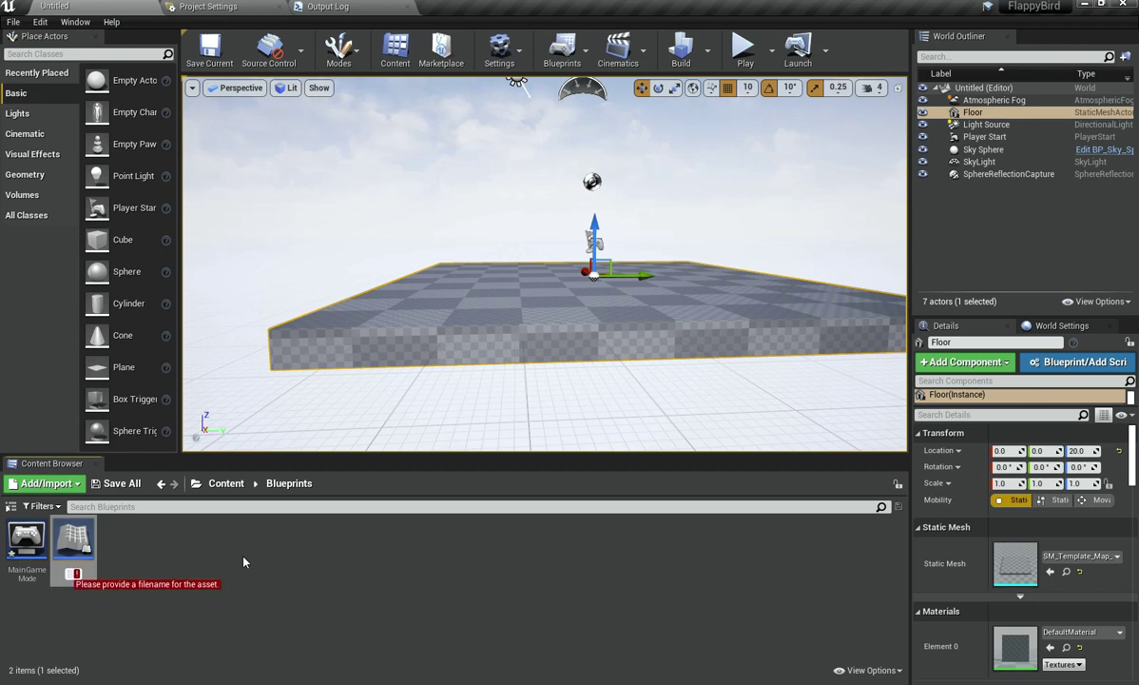
text(Bird)
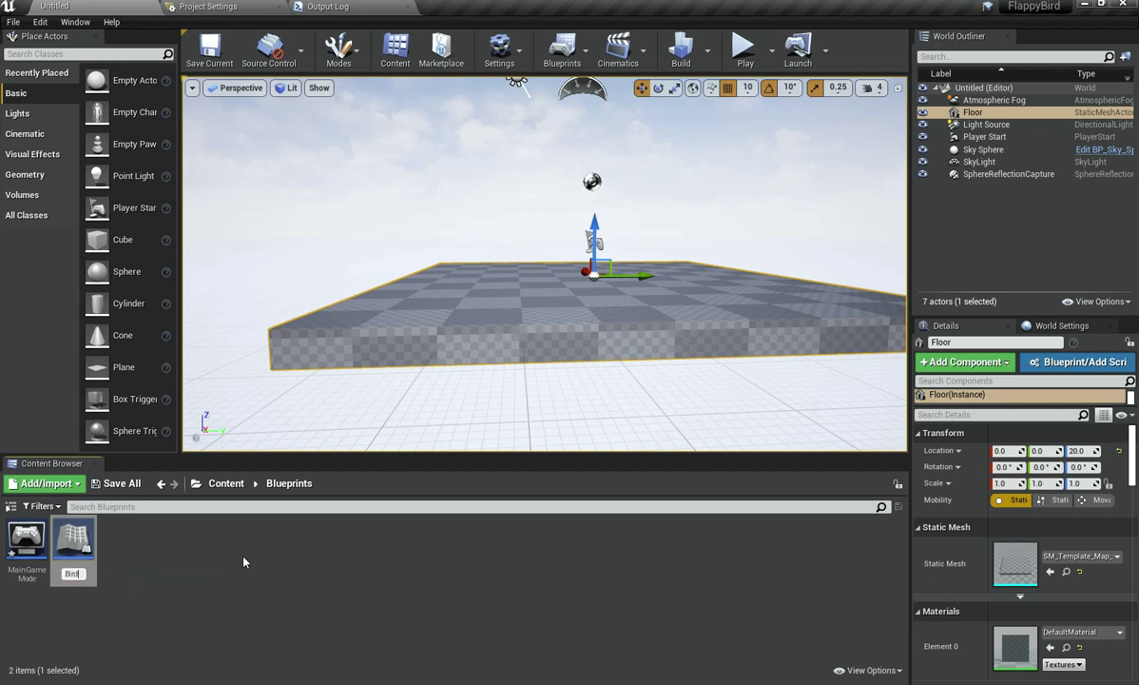
key(Return)
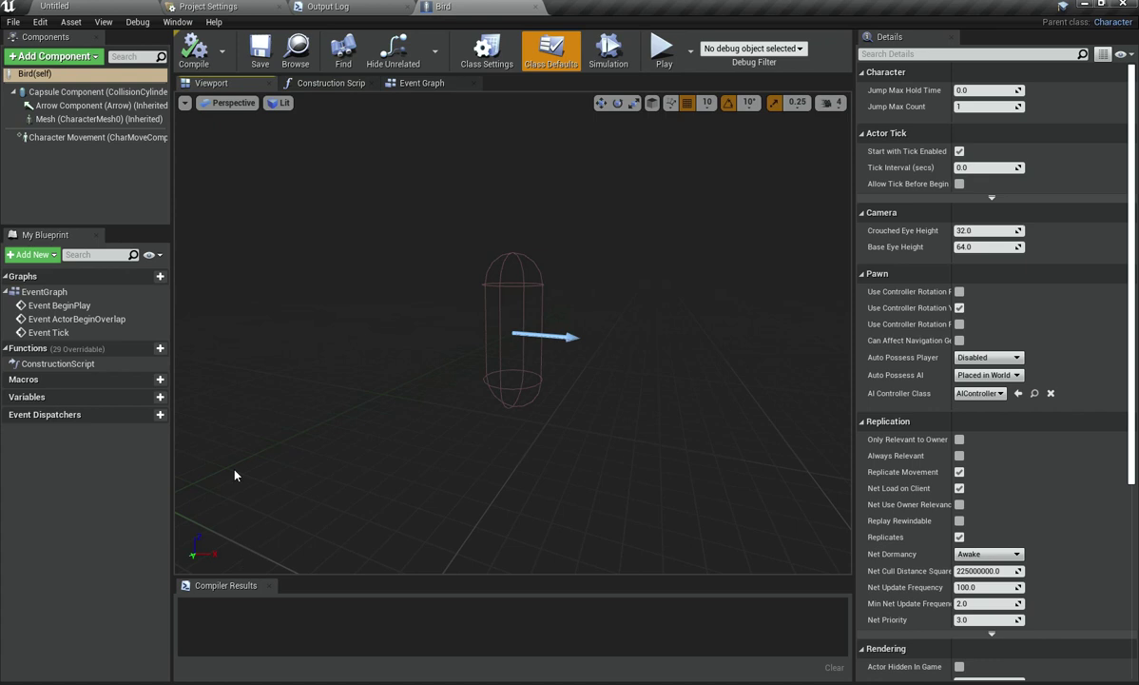
Step: Return to the untitled level and save it in the Content folder as gameMap
click(131, 9)
right_drag(305, 140, 506, 147)
key(ctrl+s)
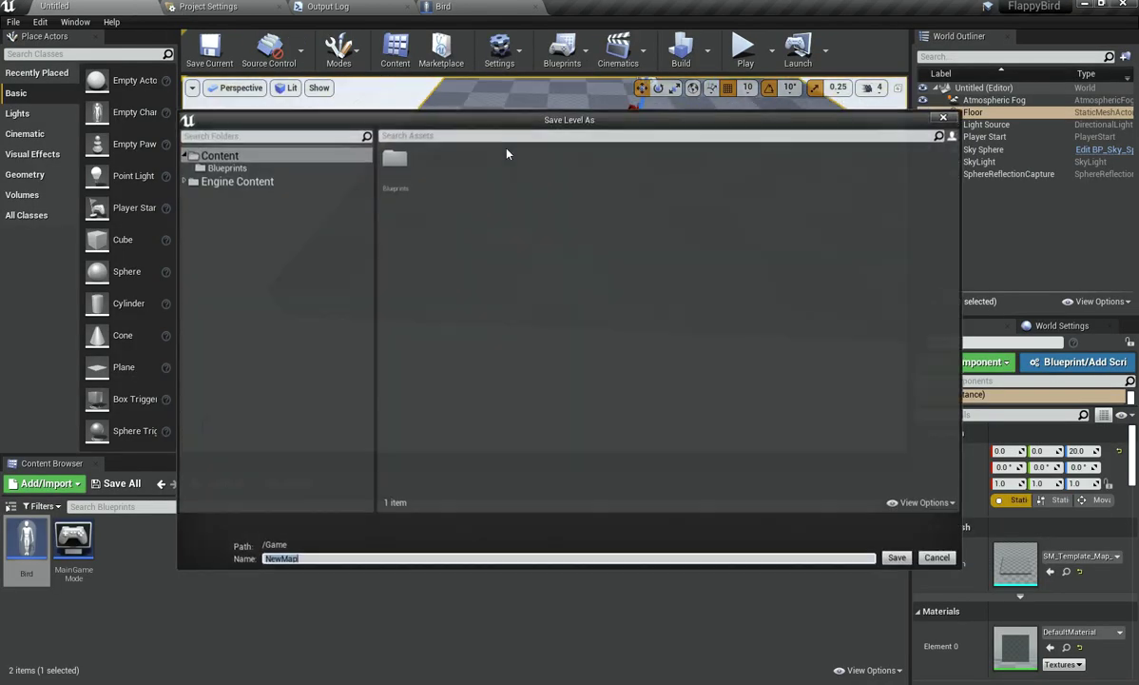
right_click(479, 344)
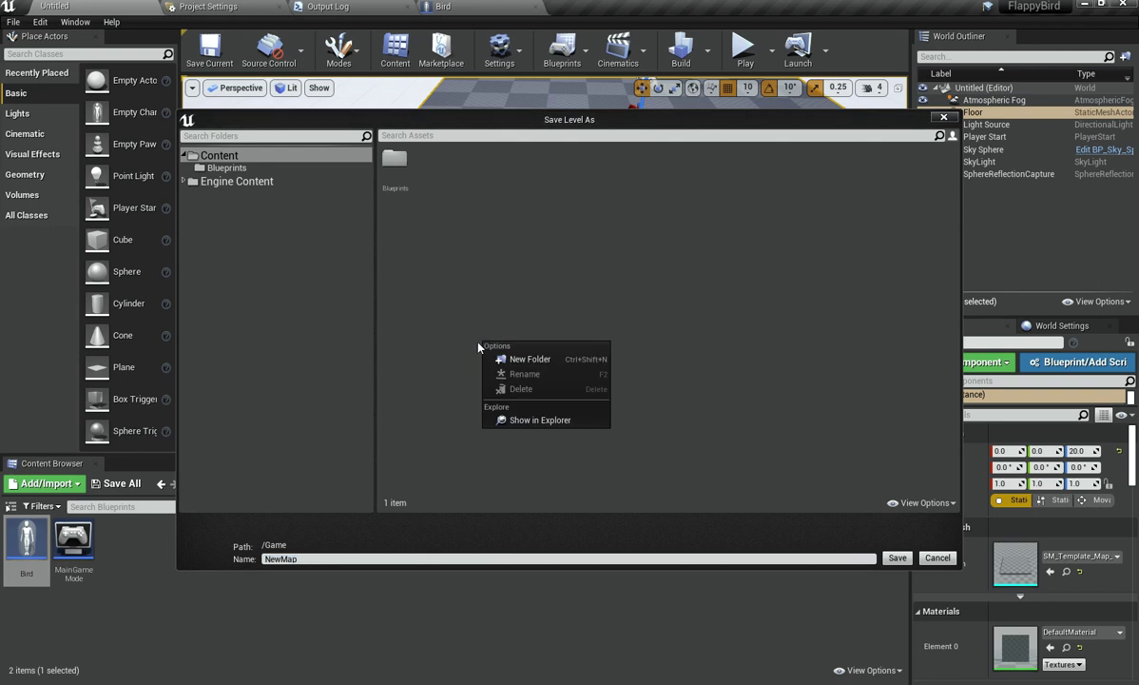
click(357, 558)
text(gam)
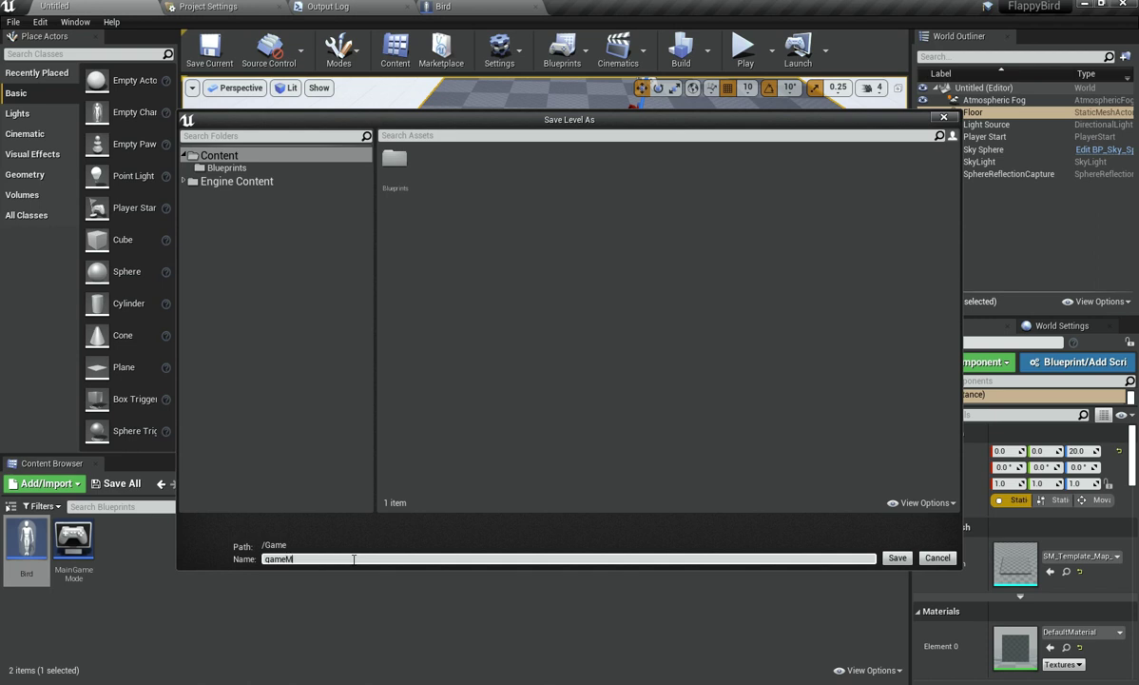
key(Return)
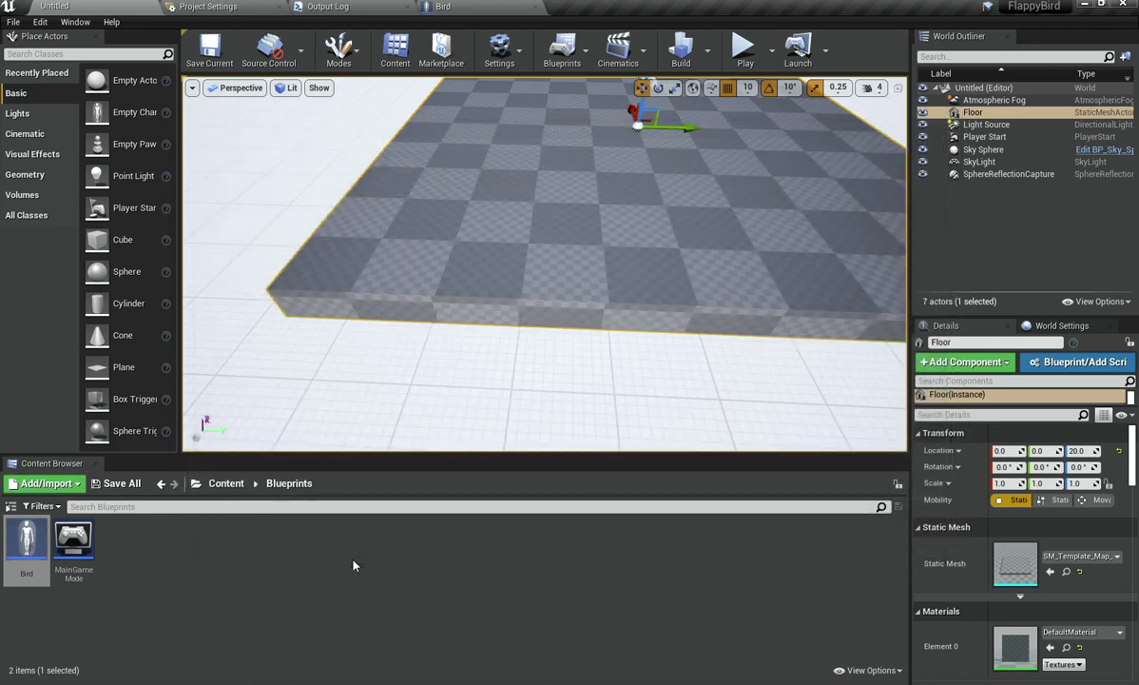
Step: Open the gameMap level from the Content folder and delete its floor
click(222, 484)
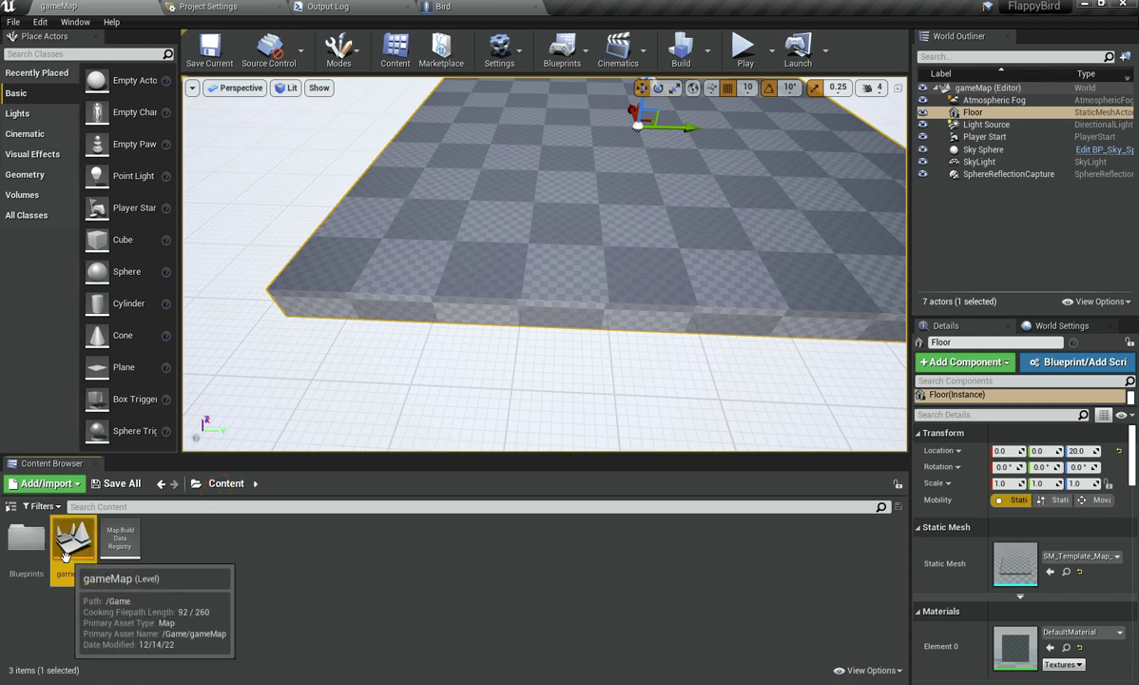
double_click(73, 544)
click(565, 330)
key(Delete)
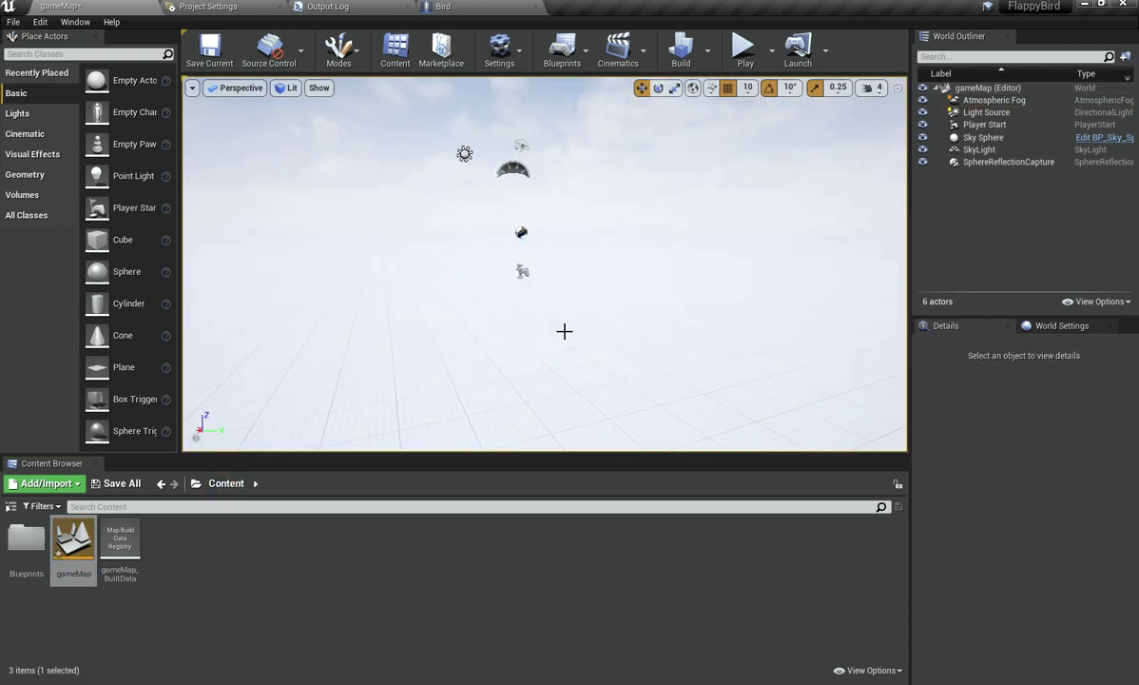
right_drag(671, 304, 639, 260)
scroll(639, 259, up, 2)
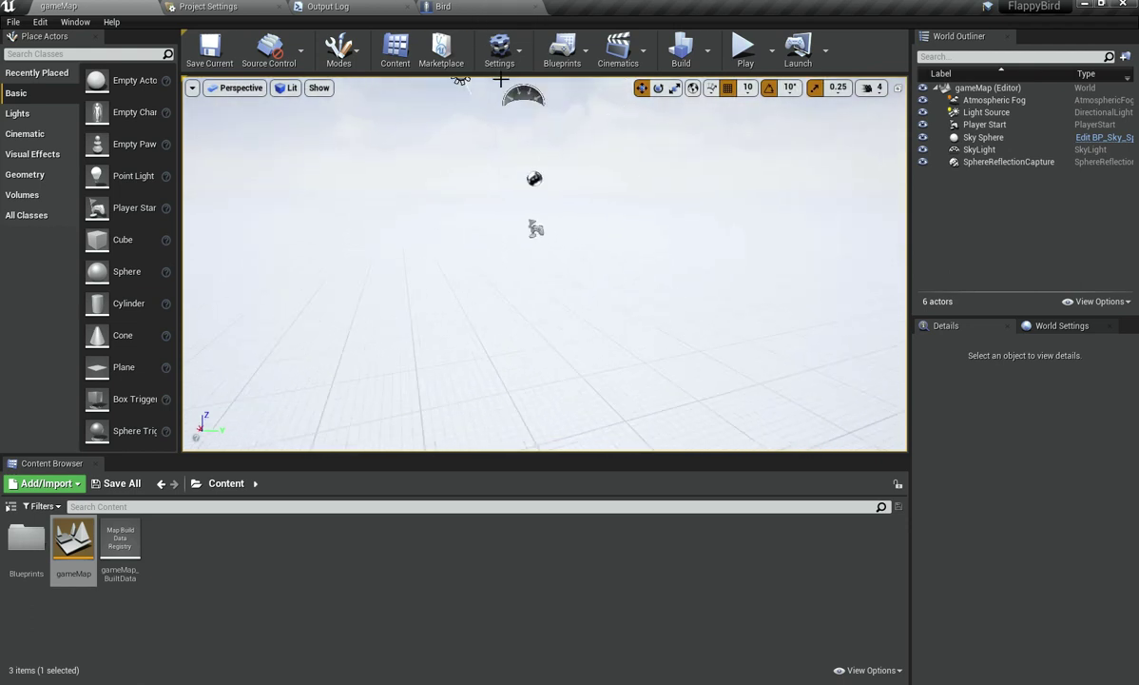
click(443, 7)
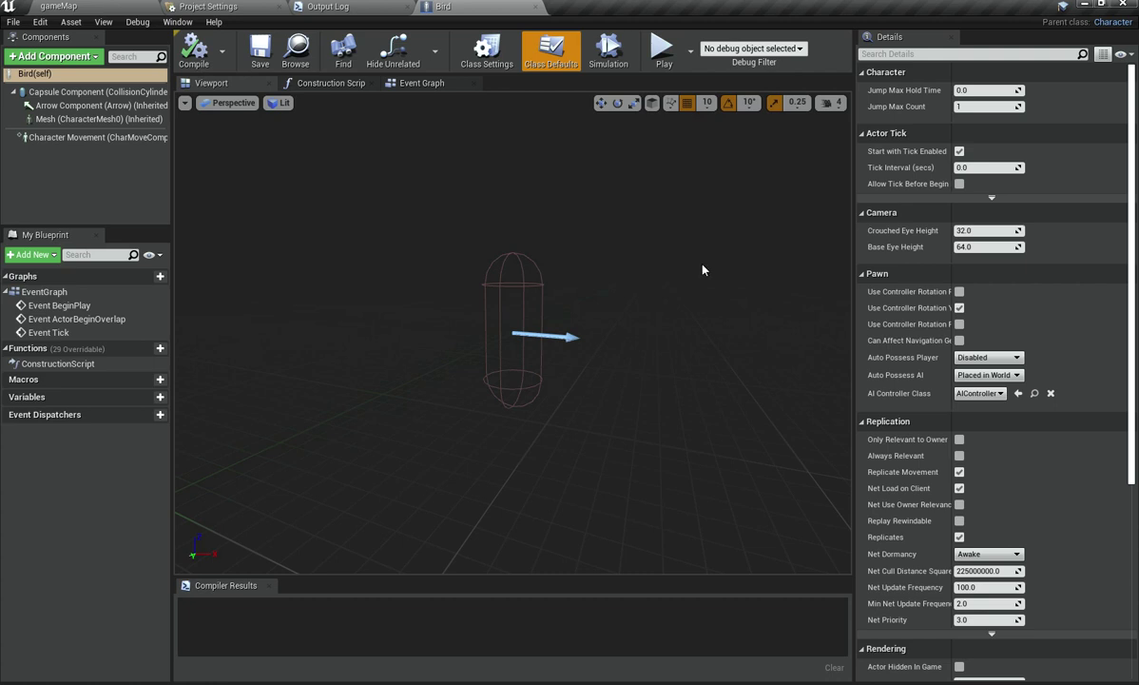
click(127, 5)
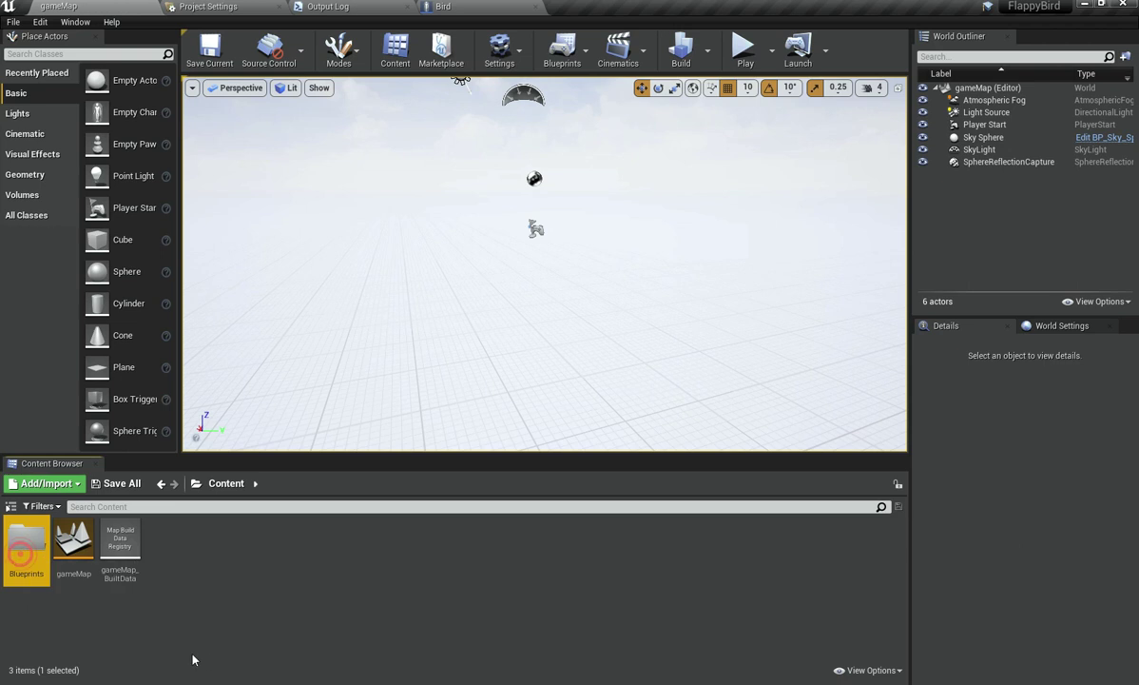
Step: Rename the Bird blueprint in the Blueprints folder as Player
double_click(17, 550)
click(16, 549)
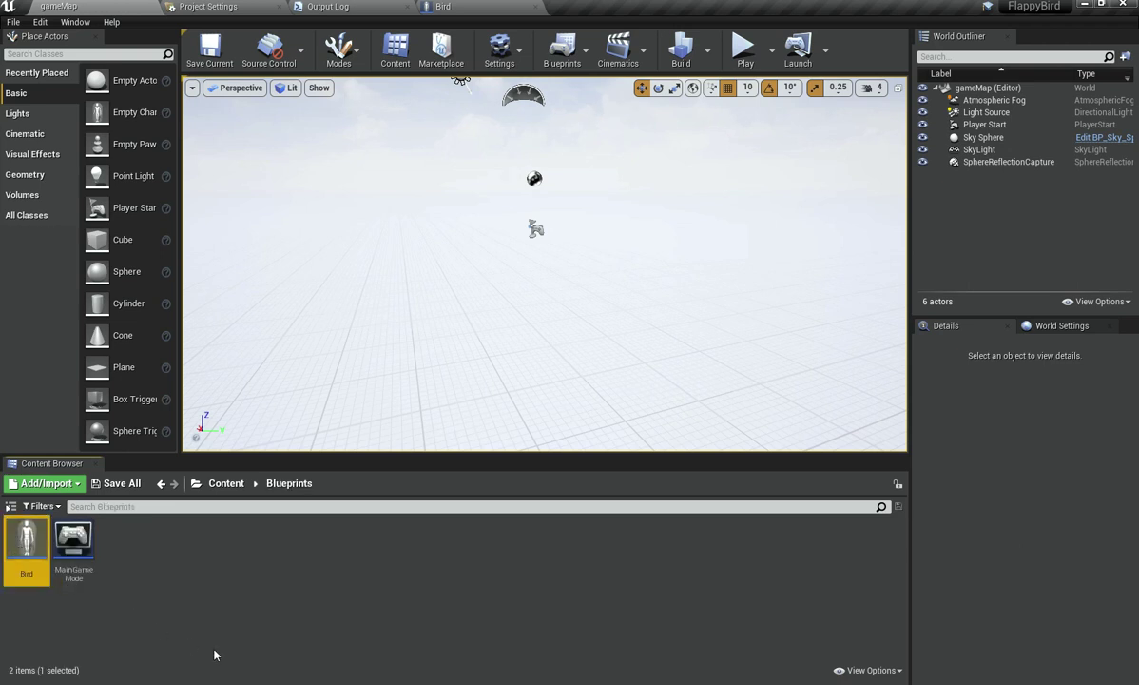
key(F2)
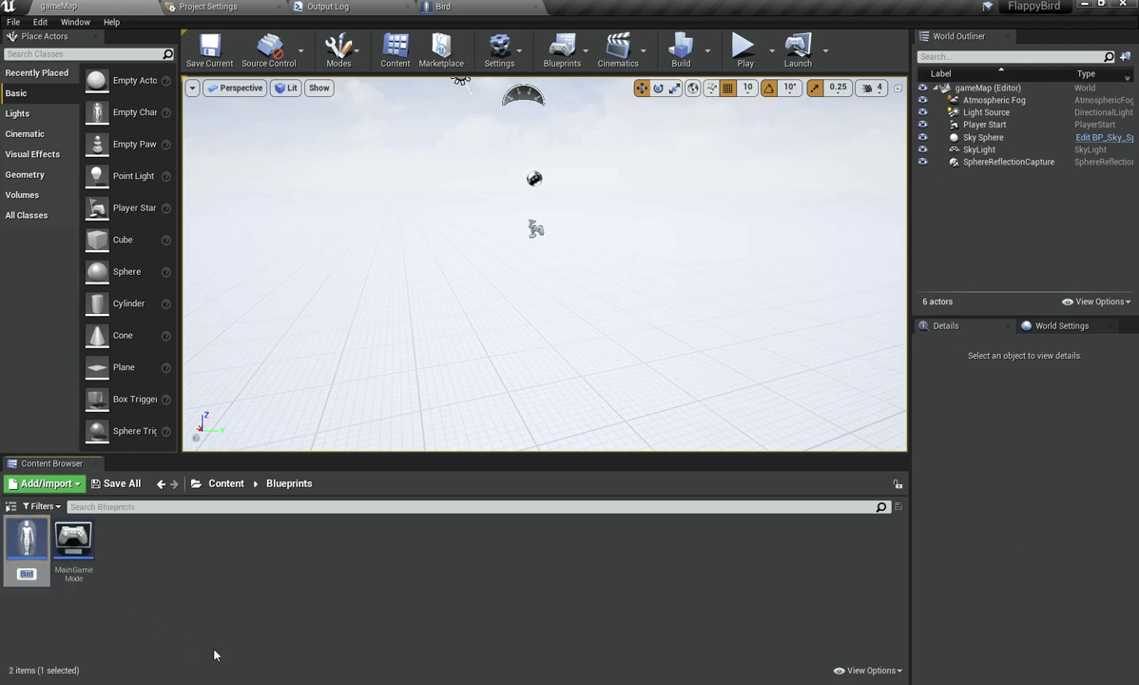
text(Player)
key(Return)
click(201, 602)
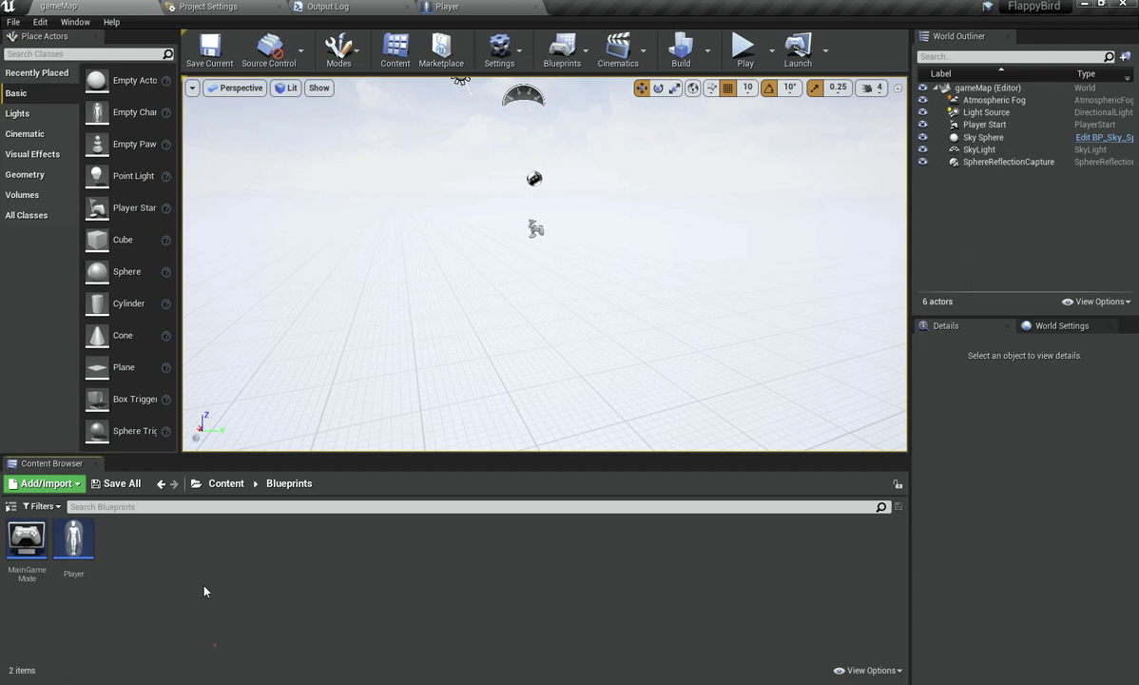
Step: Open the Player blueprint and add a Camera component, keeping its default name
click(530, 4)
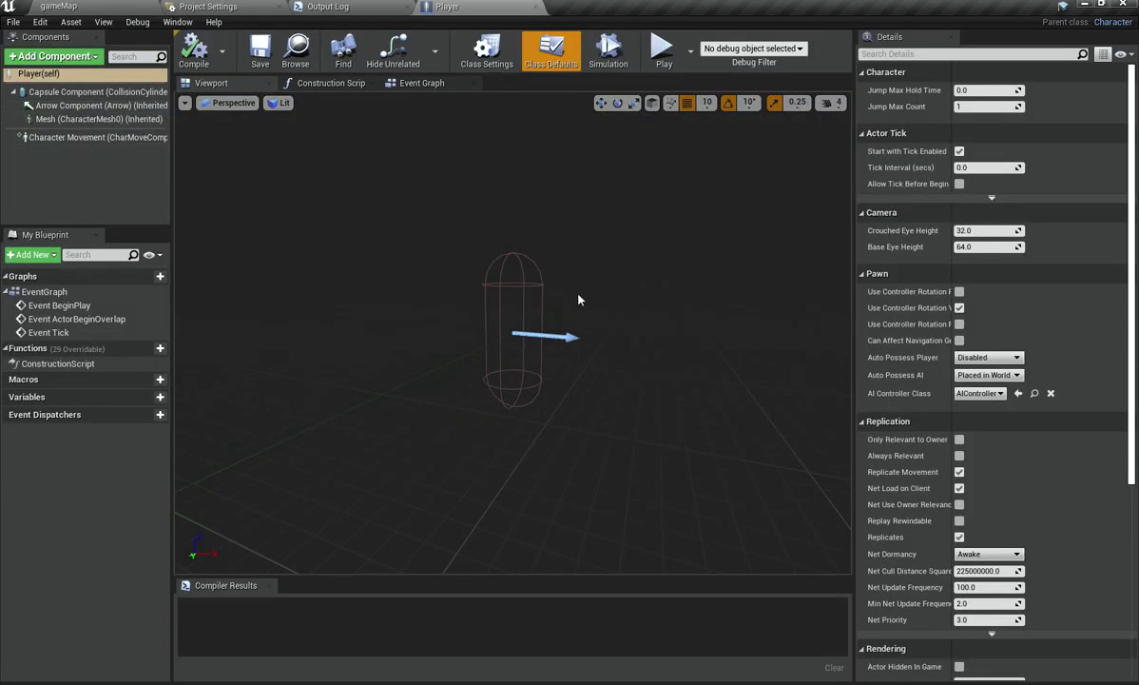
click(73, 58)
text(c)
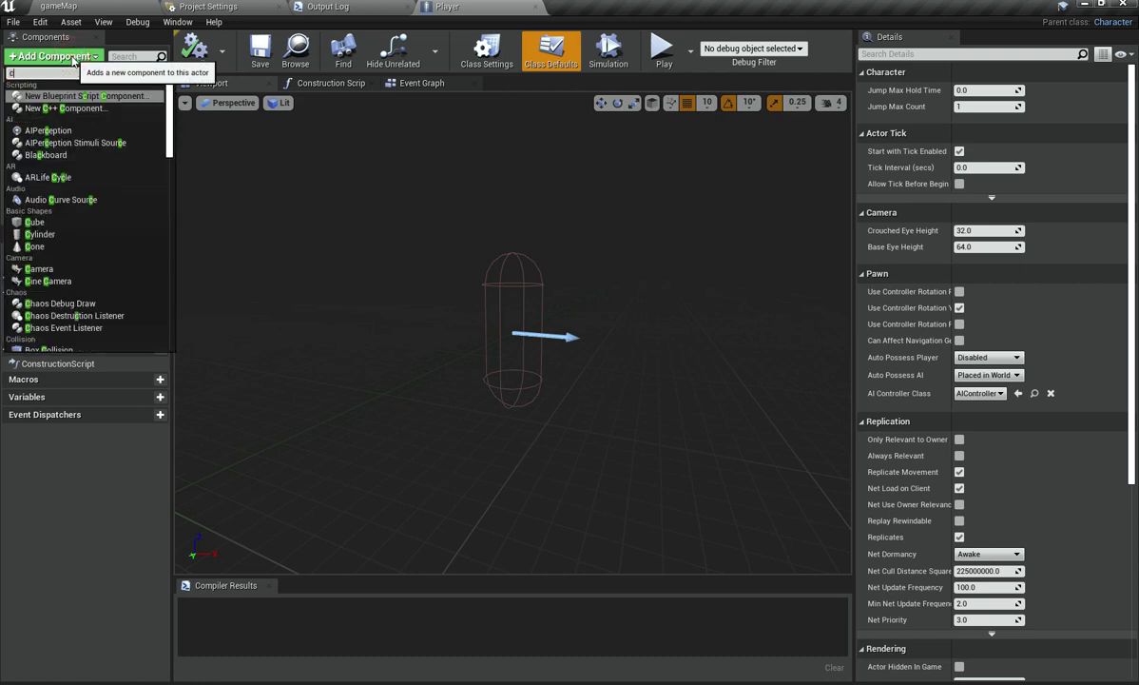
text(a)
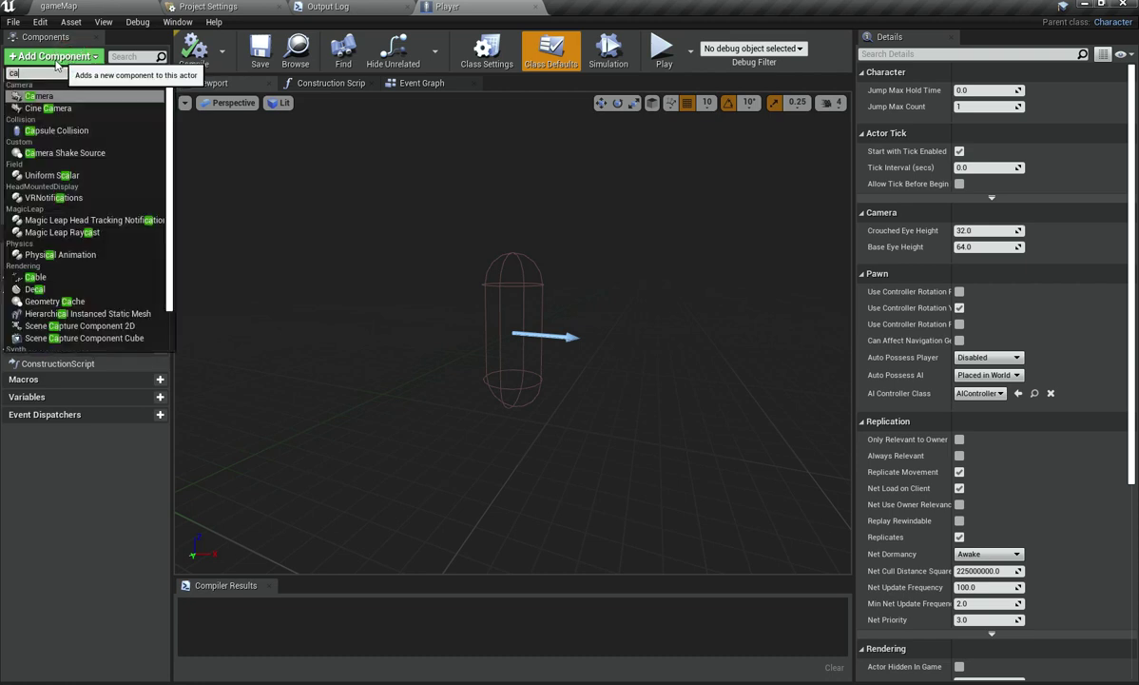
click(73, 97)
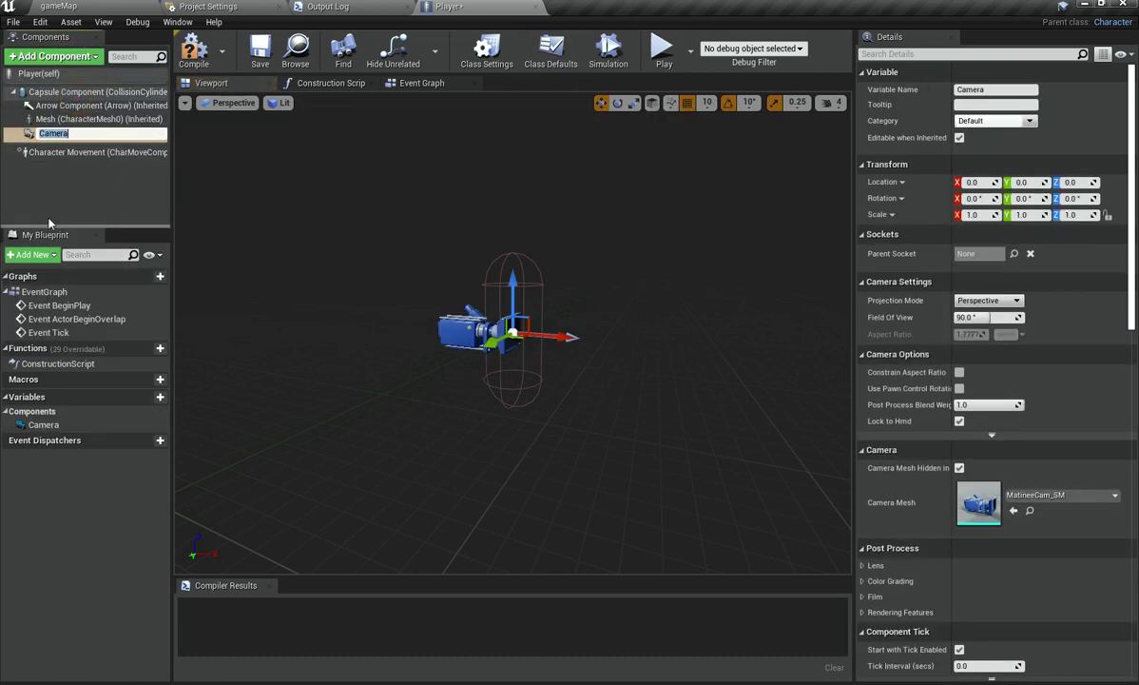
click(53, 198)
Step: Return to the gameMap level and save the modified Player blueprint
click(117, 5)
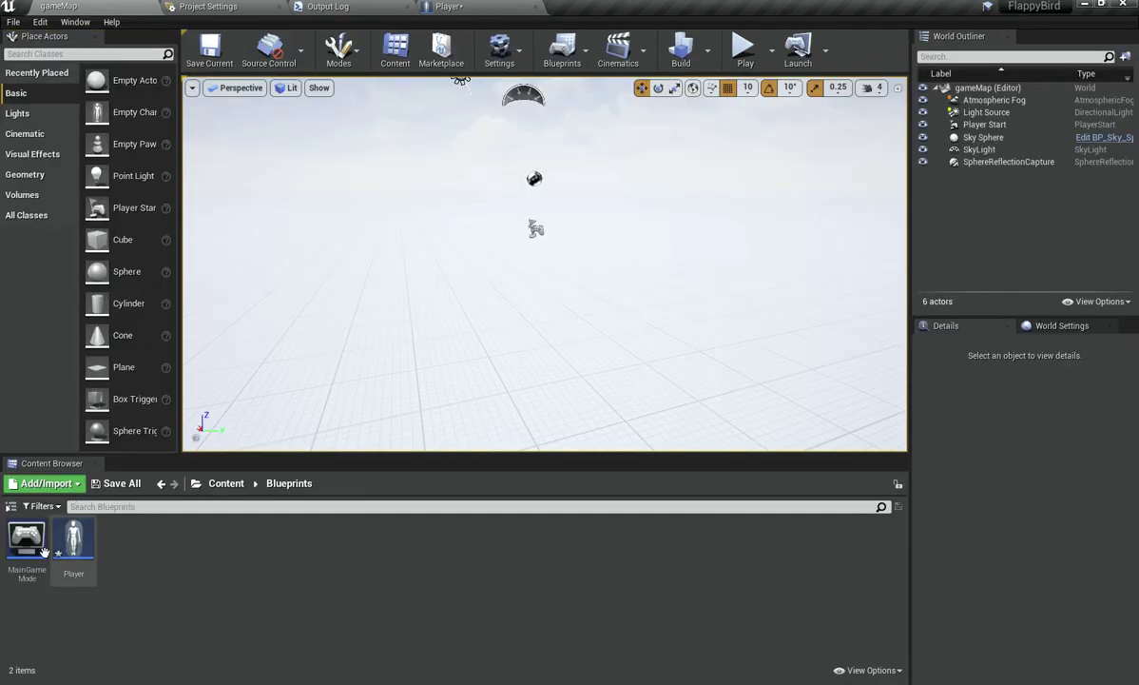
click(71, 533)
key(ctrl+s)
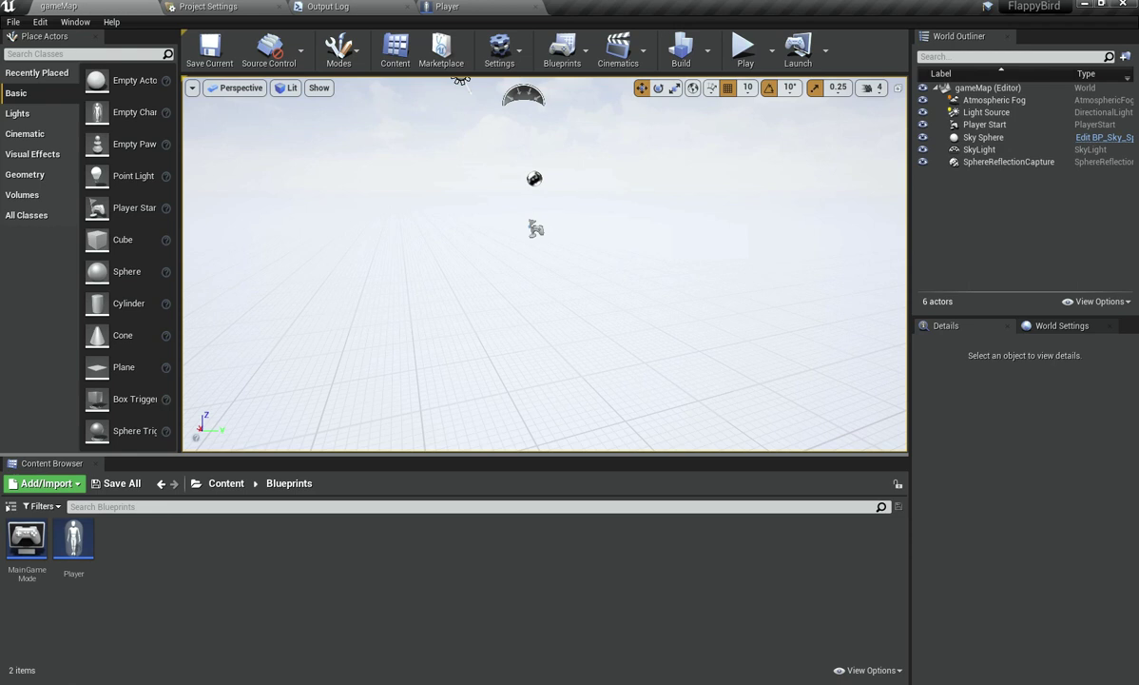
Step: Select the Player Start in the level and reset its location to the origin
click(578, 267)
right_drag(610, 268, 605, 268)
scroll(597, 265, up, 3)
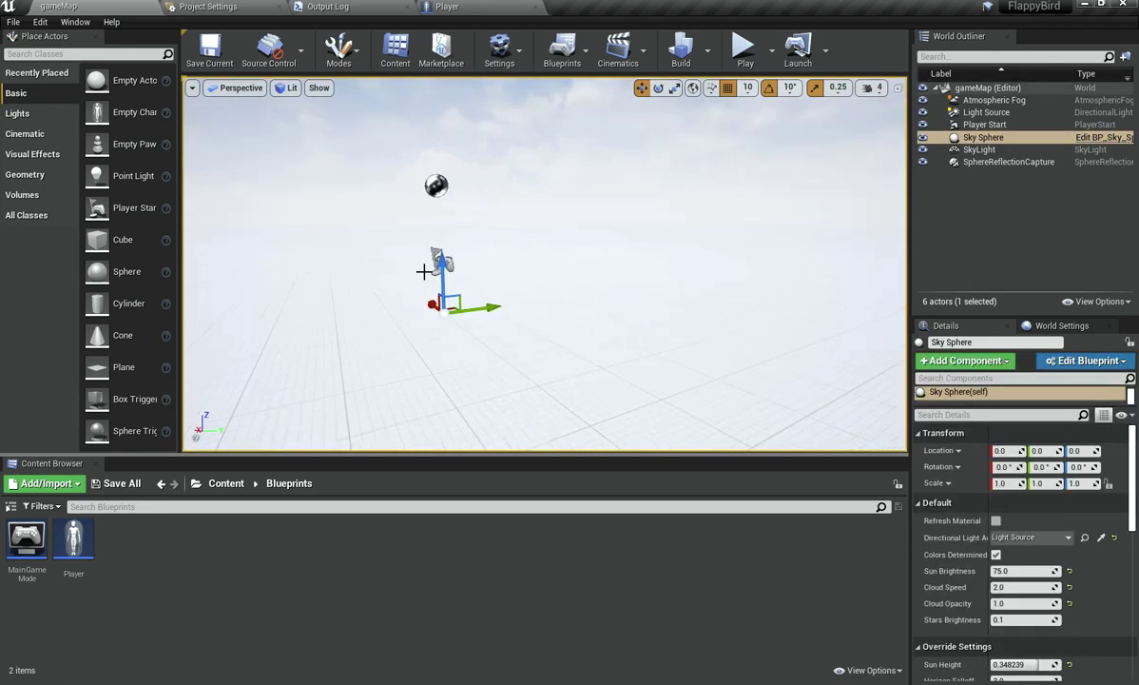
click(442, 261)
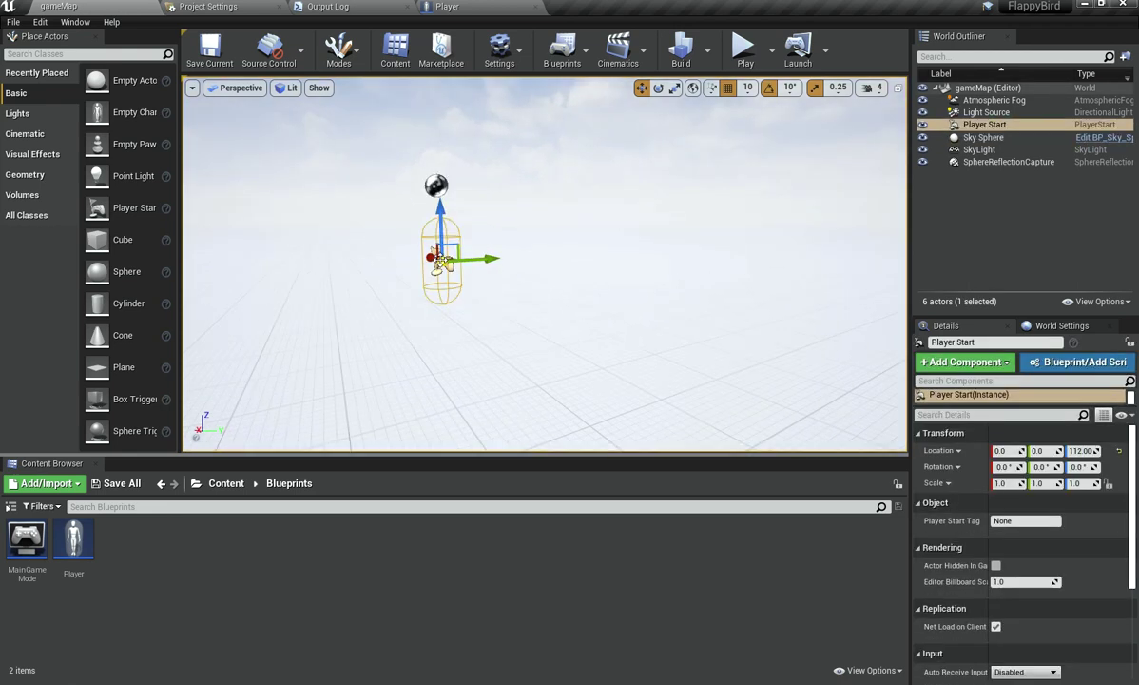
key(f)
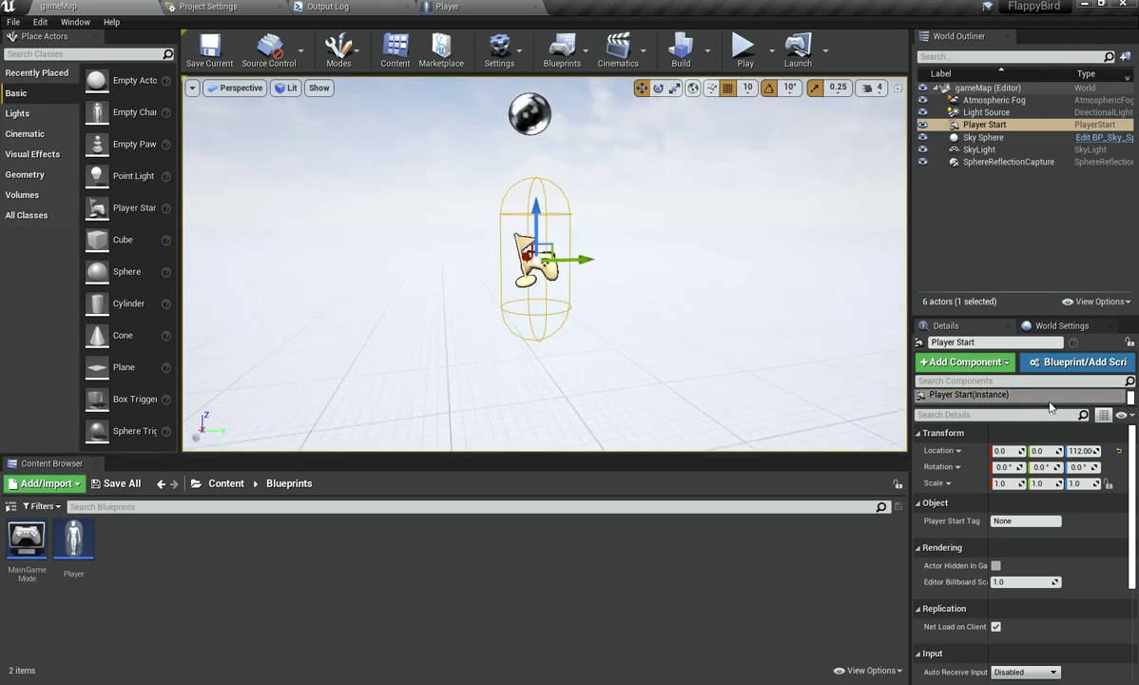
click(1118, 451)
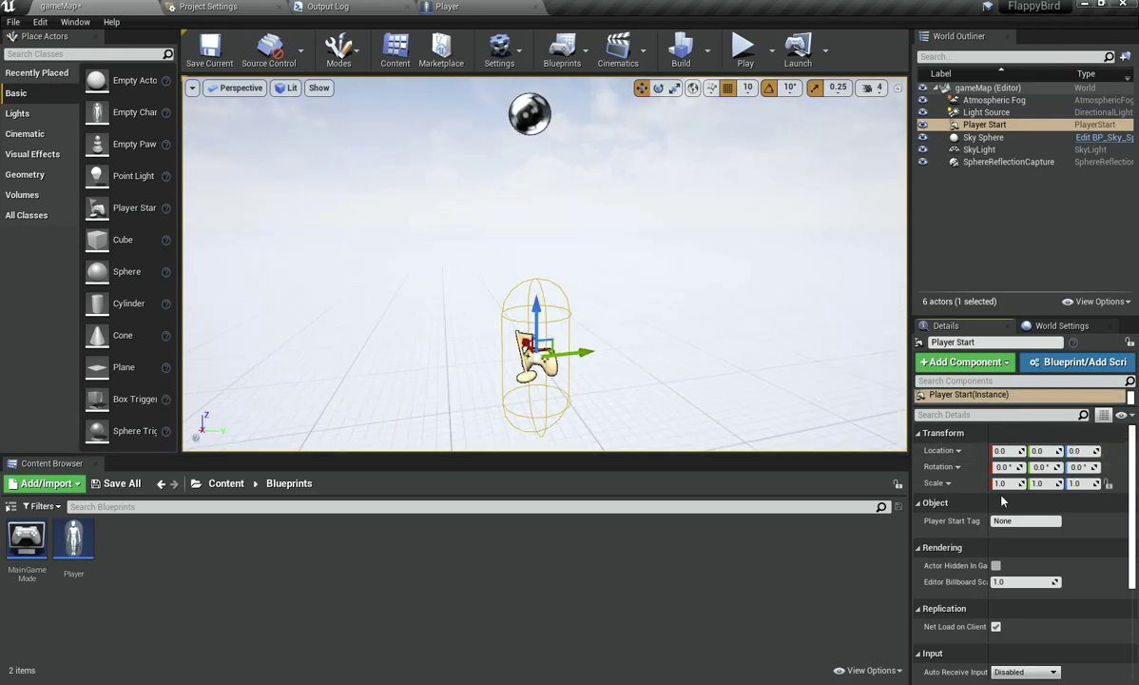
Step: Move the Player Start along the Y axis and set its Y location to 500
right_drag(714, 347, 714, 419)
scroll(559, 303, up, 8)
key(f)
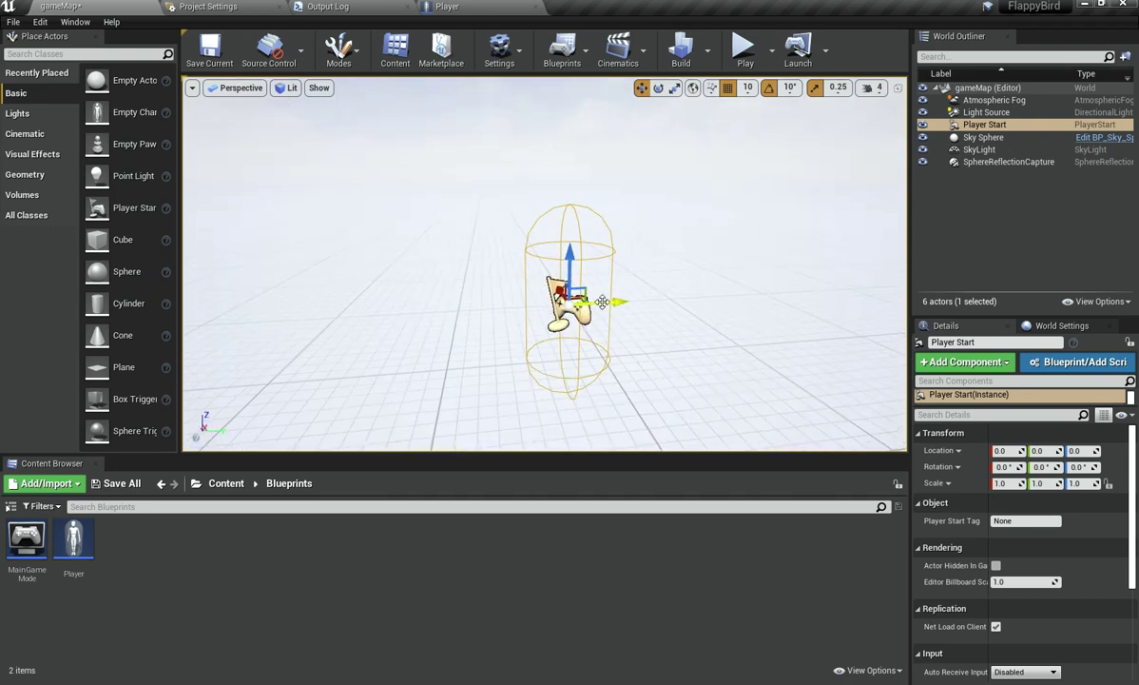
drag(602, 302, 706, 285)
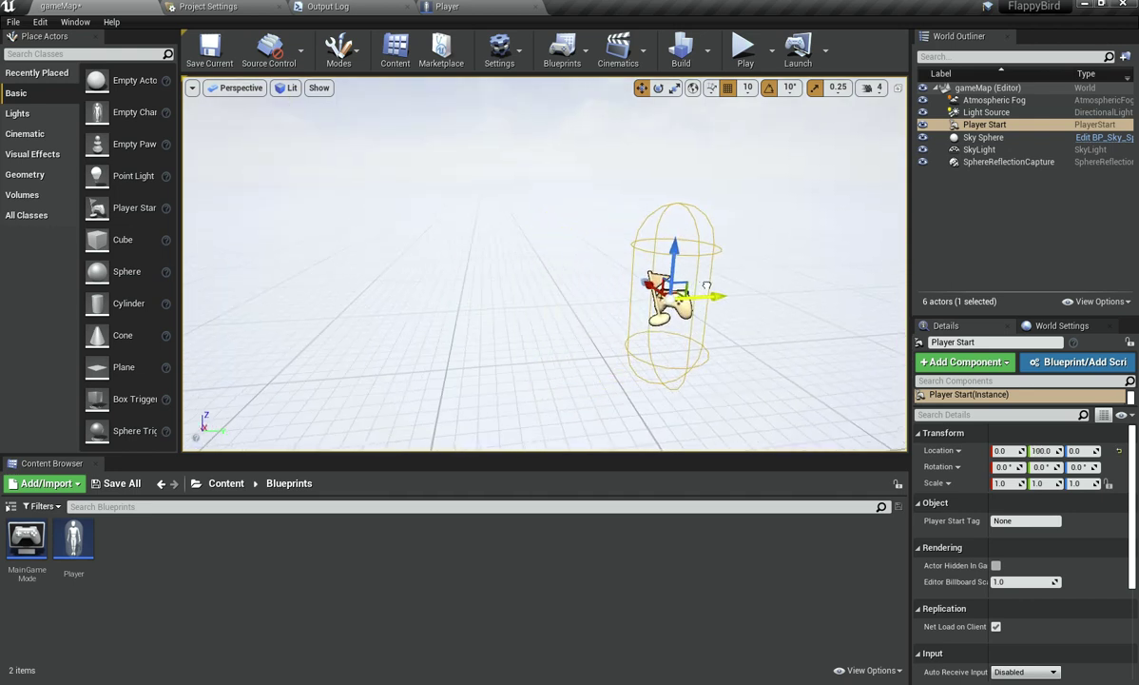
click(1043, 451)
text(2)
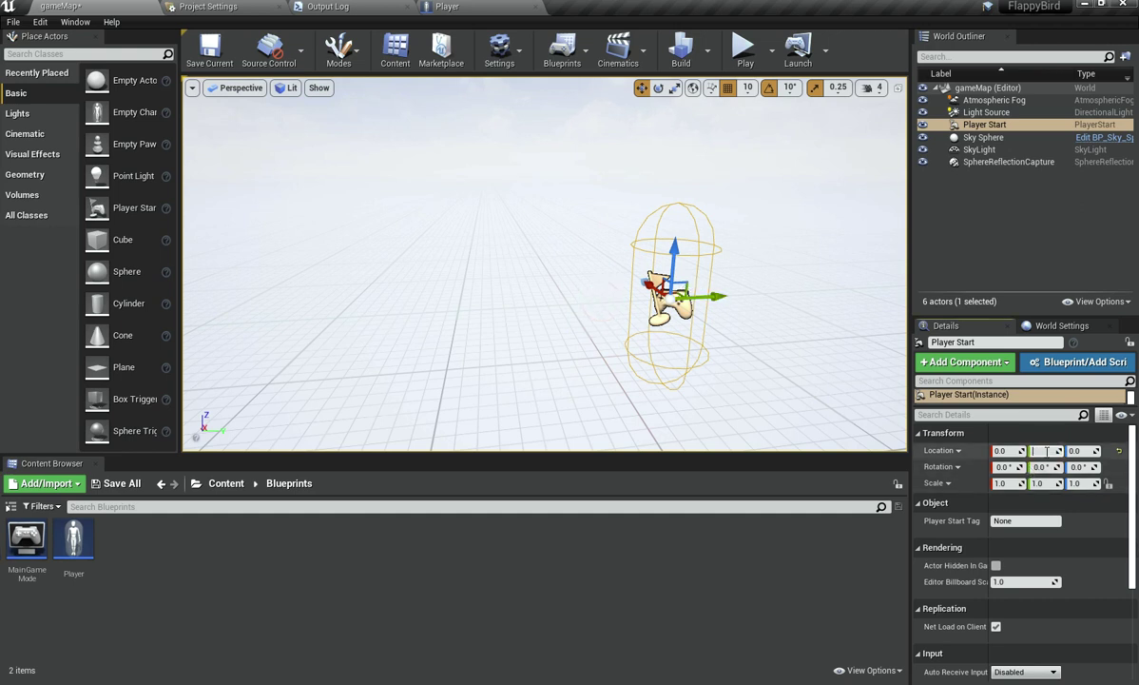
text(00)
key(Return)
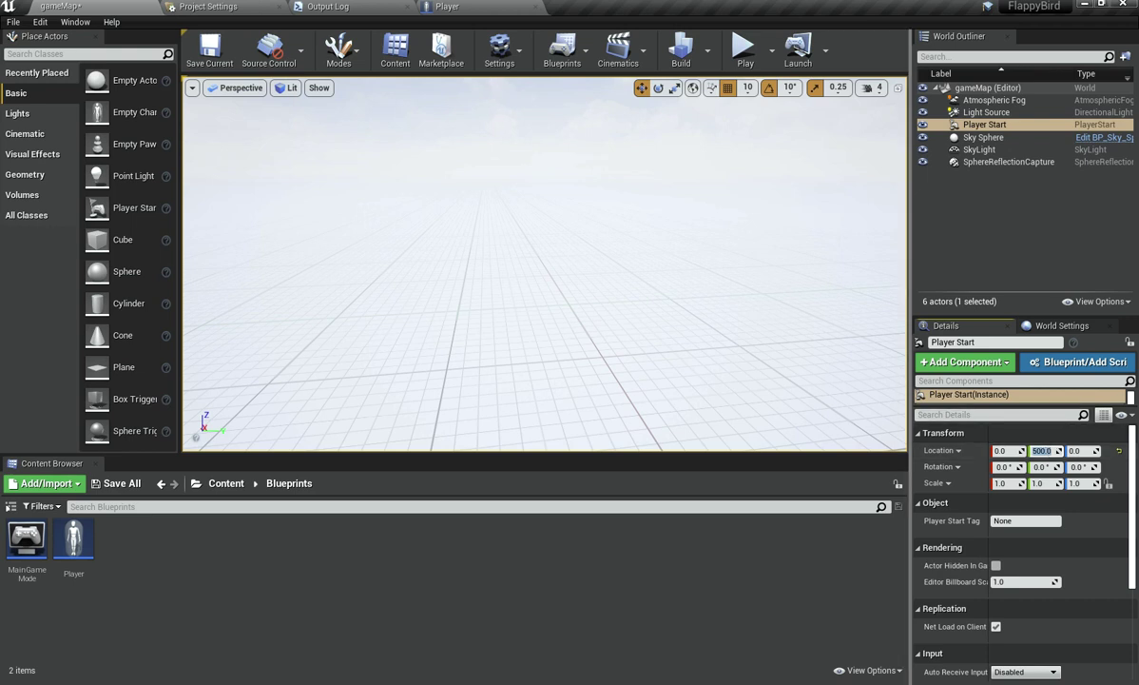
Step: Set the Player Start's X location to 500
key(f)
click(1044, 451)
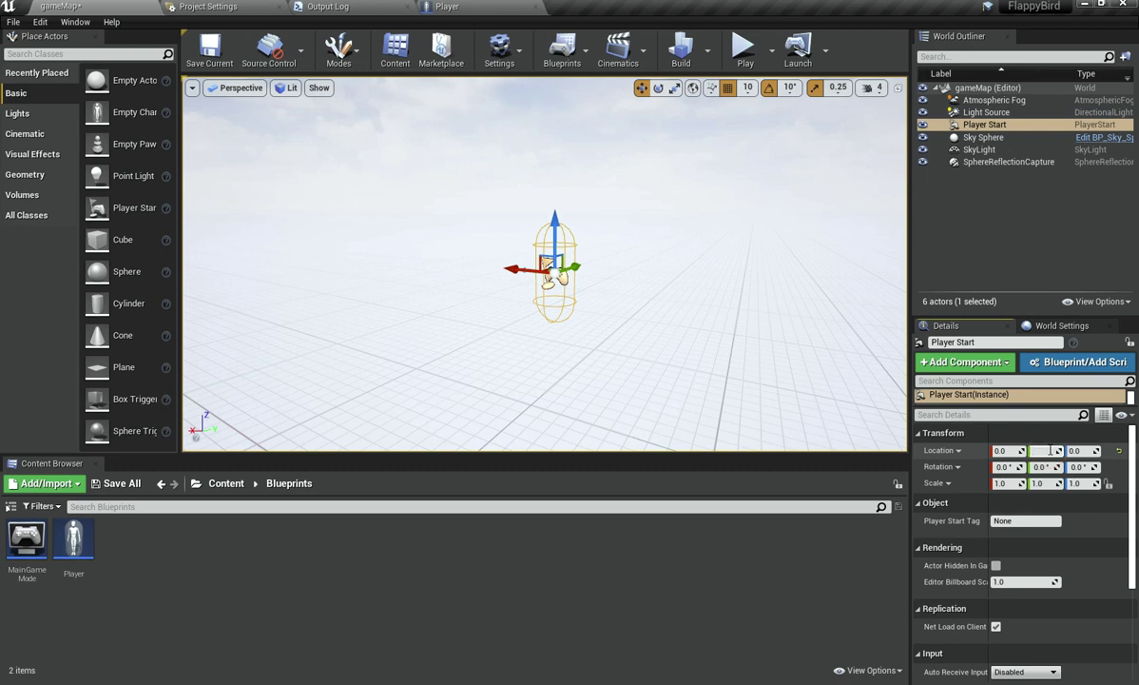
click(1008, 451)
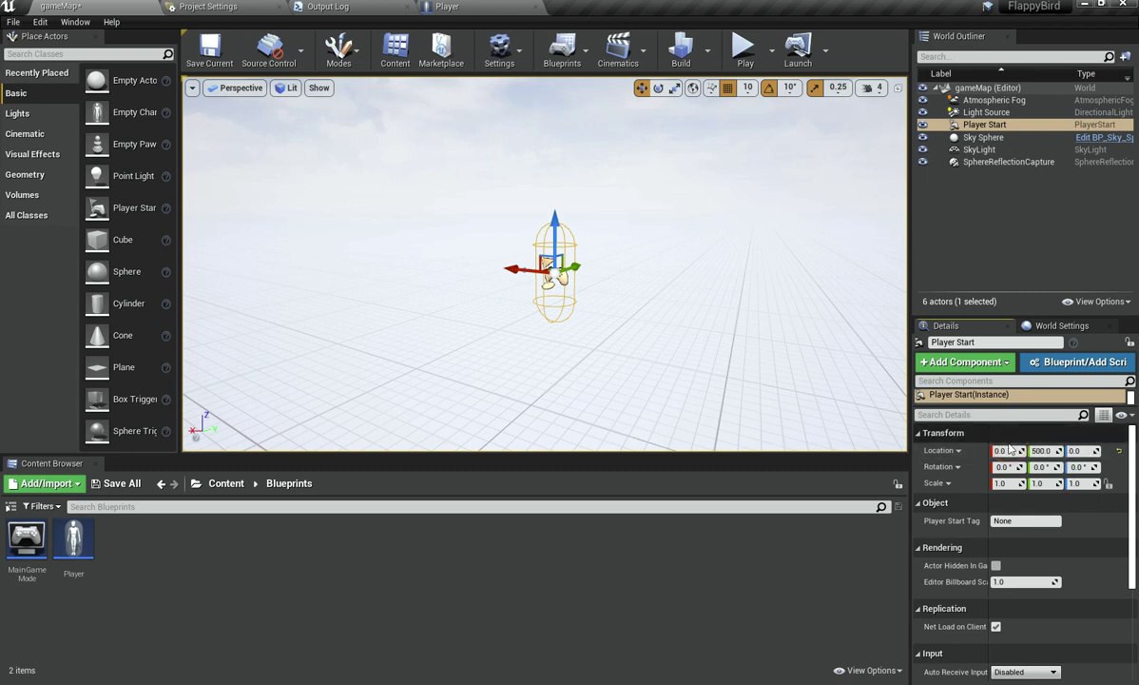
text(500.0)
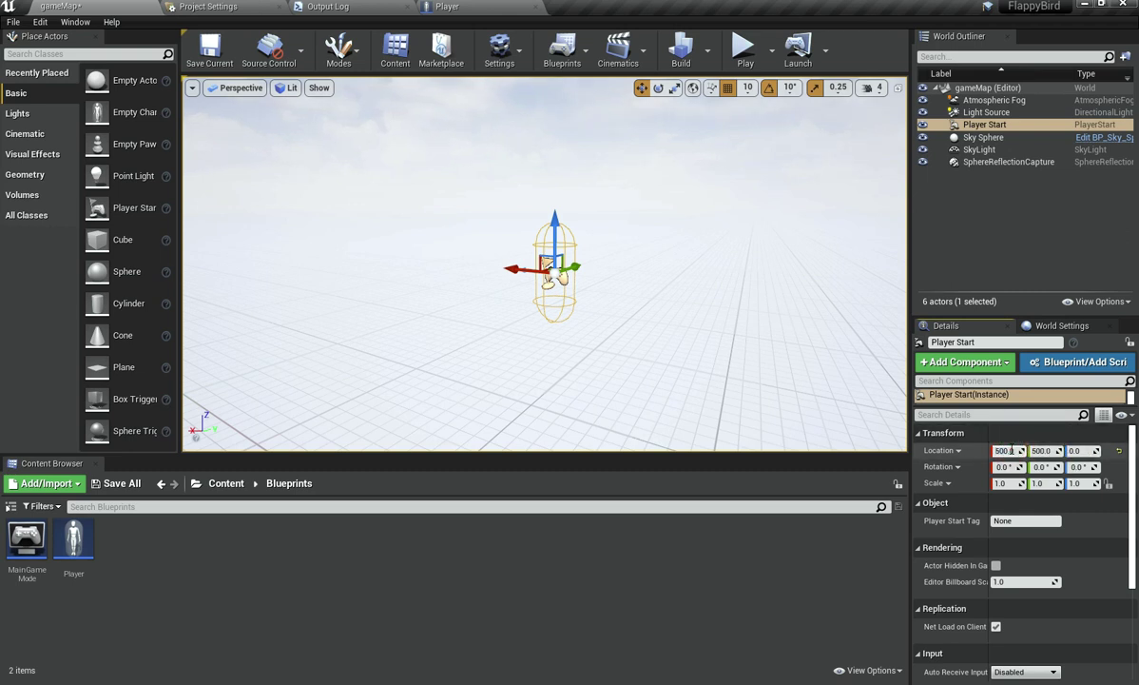
key(Return)
Step: Set the Player Start's Y location to 0 and its X location to -500
click(1043, 451)
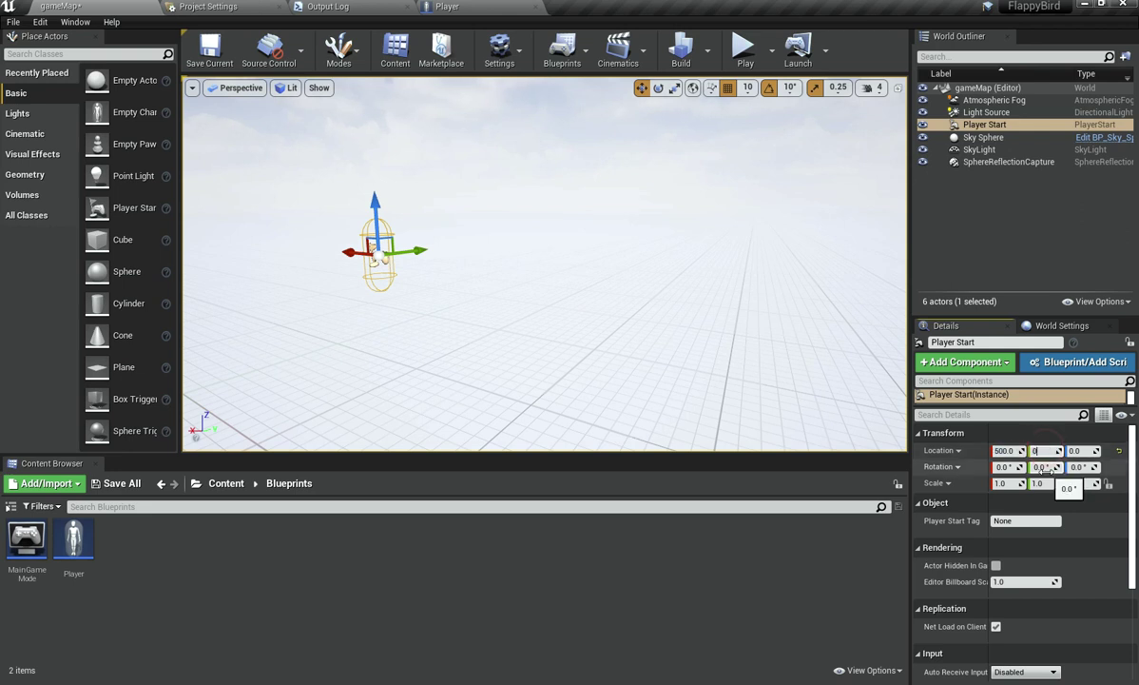
text(0.0)
key(Return)
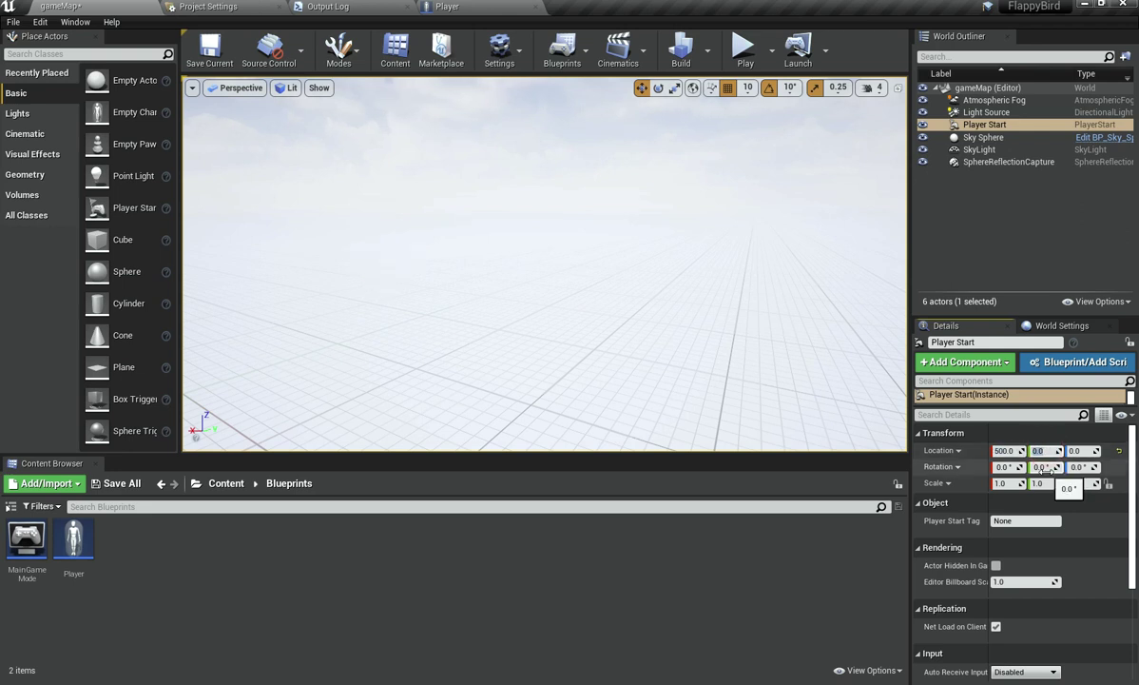
click(1001, 451)
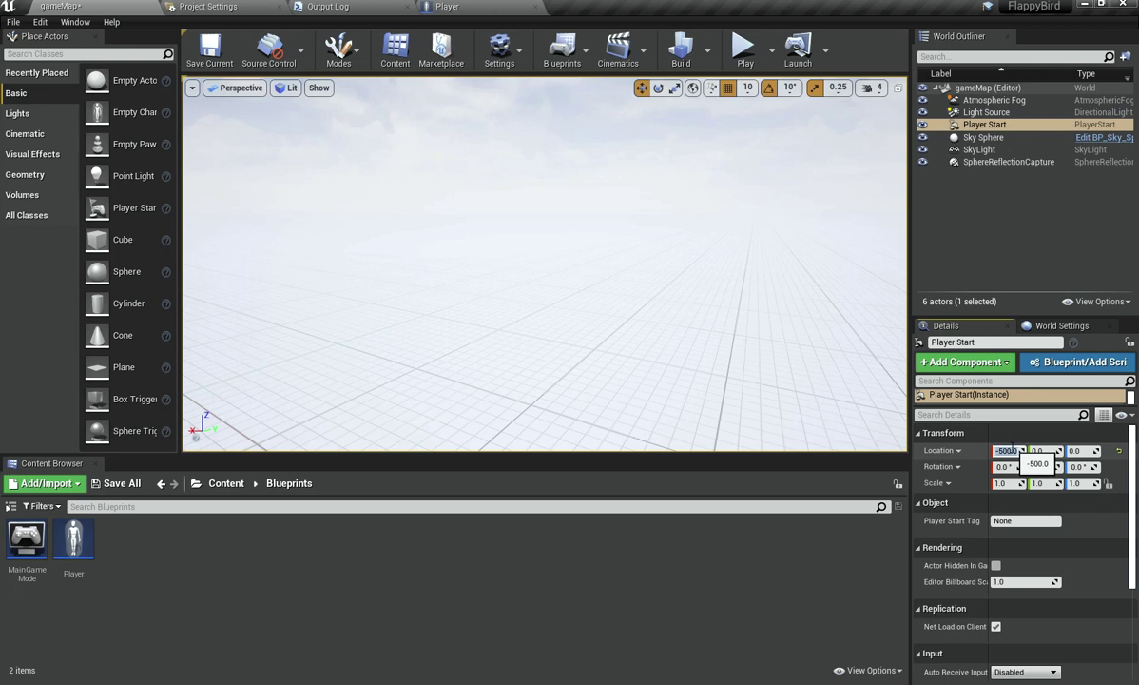
double_click(941, 124)
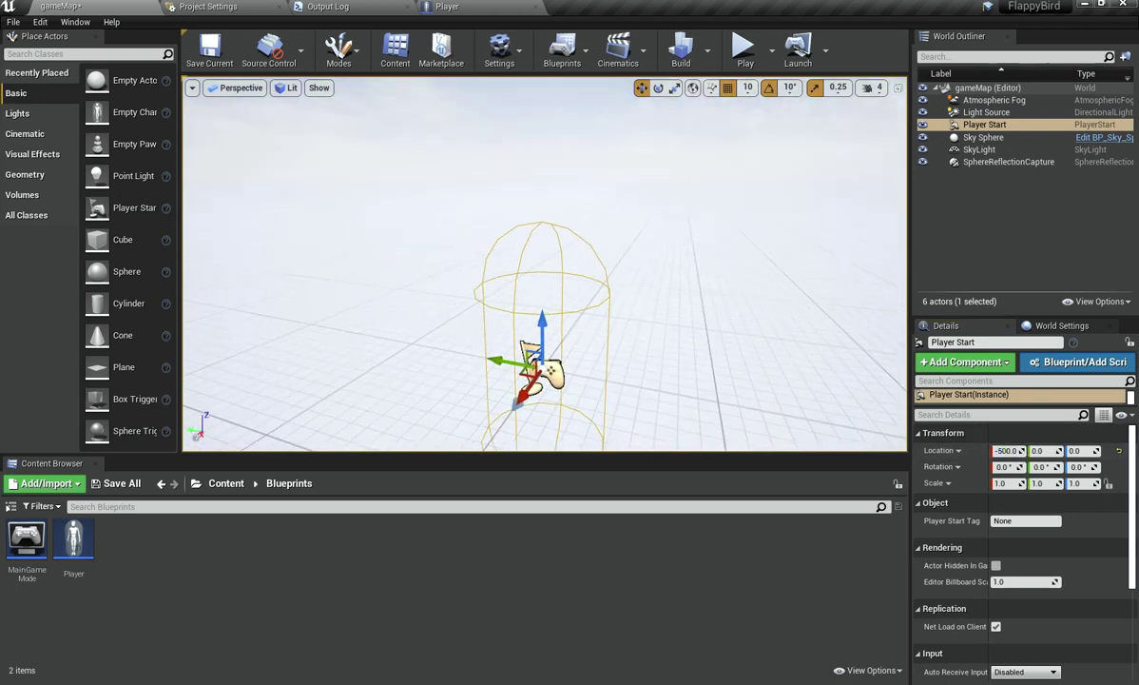
scroll(673, 316, down, 8)
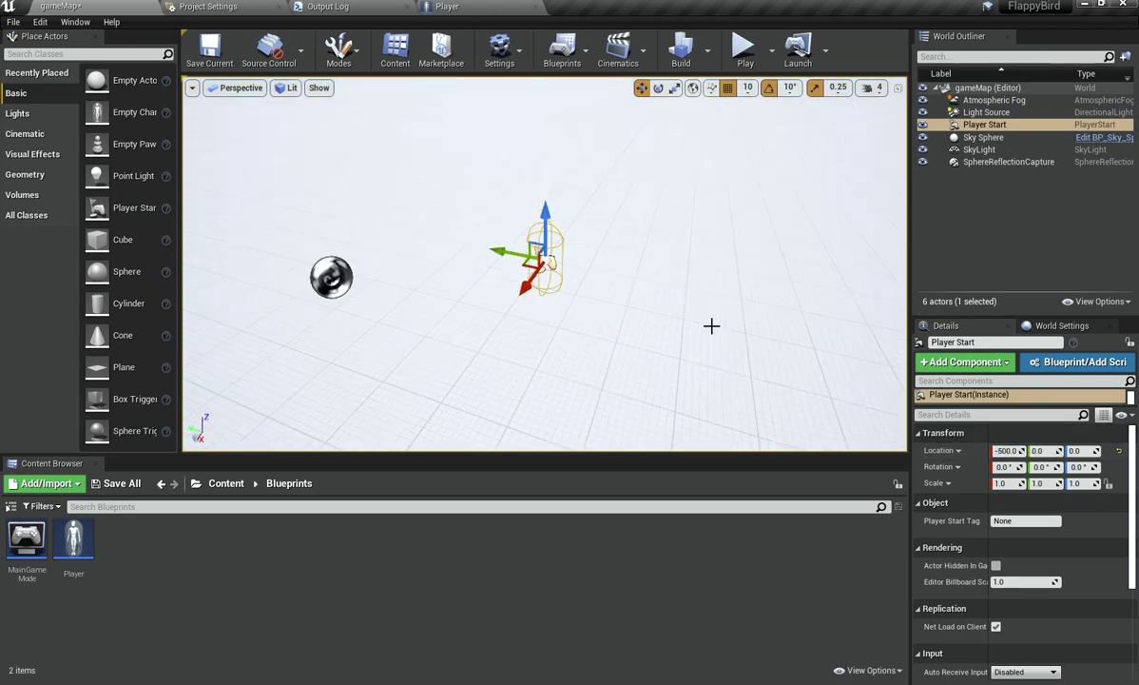
Step: Play the level in the editor to check the starting view, and stop the session
key(alt+p)
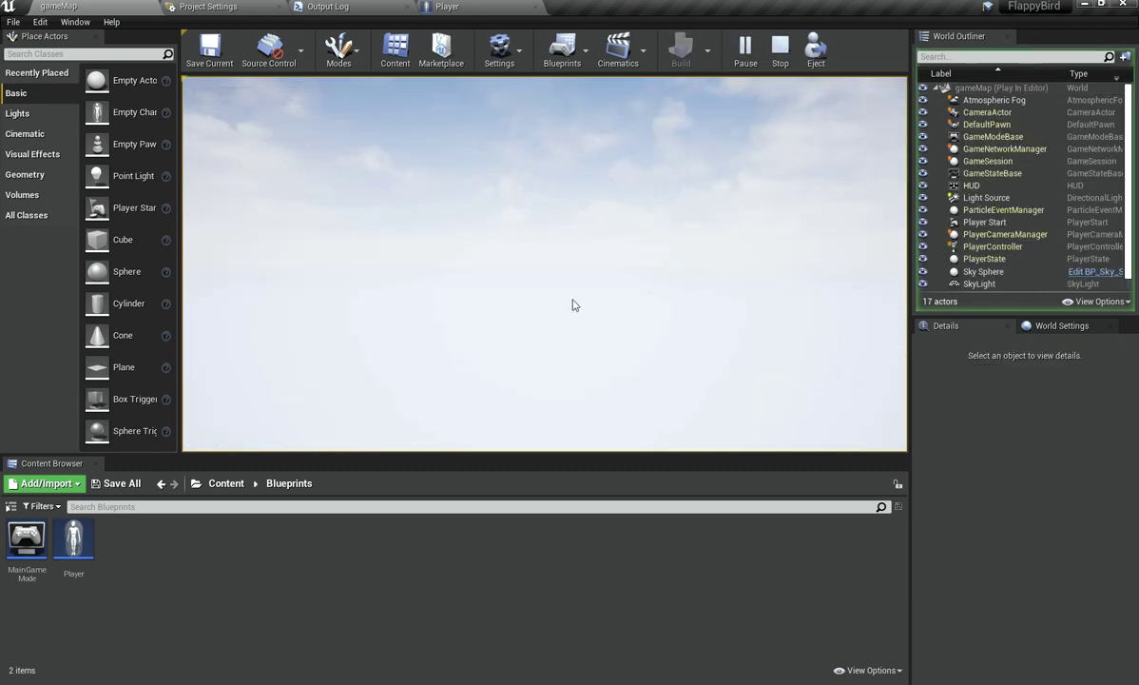
click(401, 278)
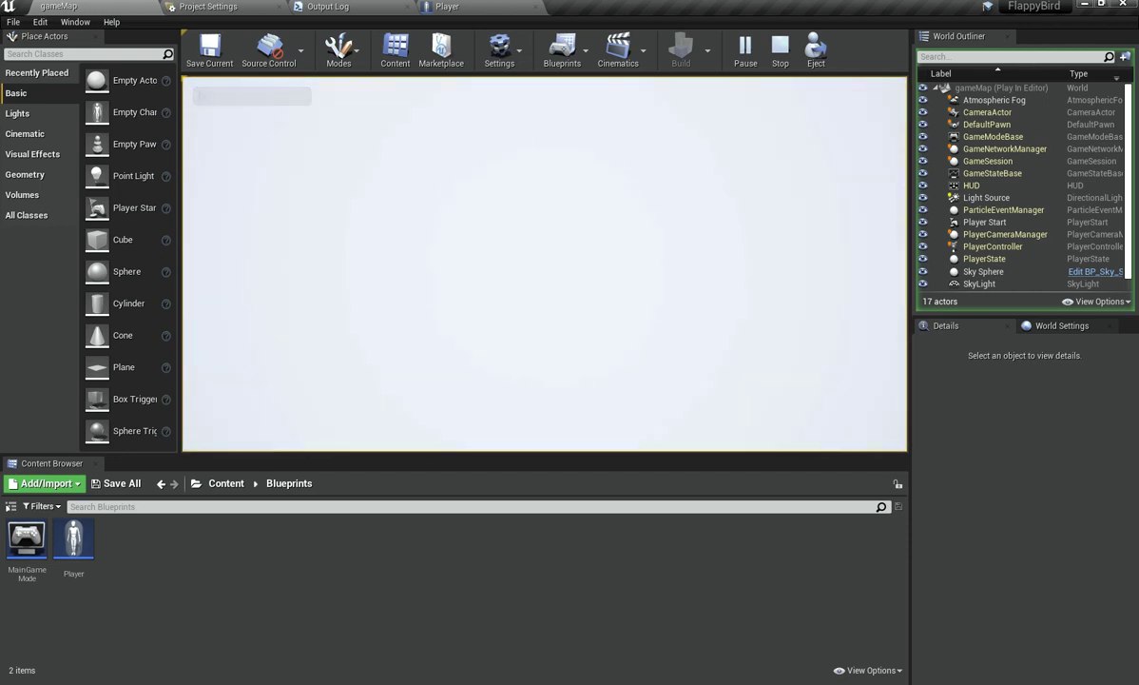
key(Escape)
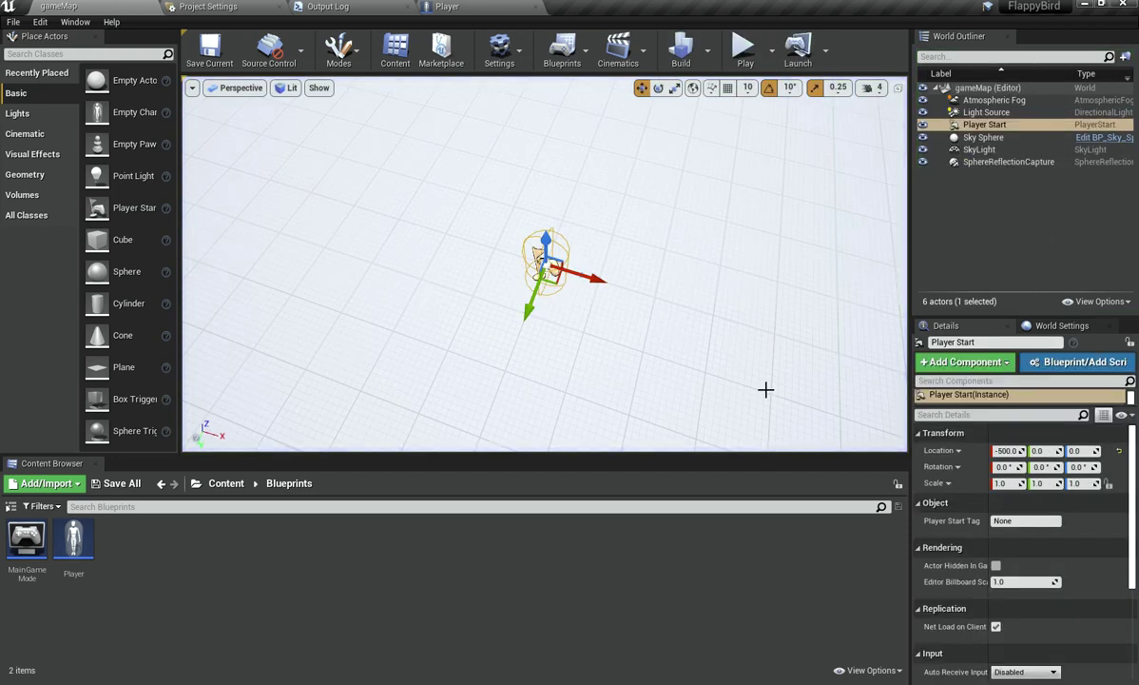
Step: Open the MainGameMode blueprint, set its Default Pawn Class to Player and compile it
double_click(27, 540)
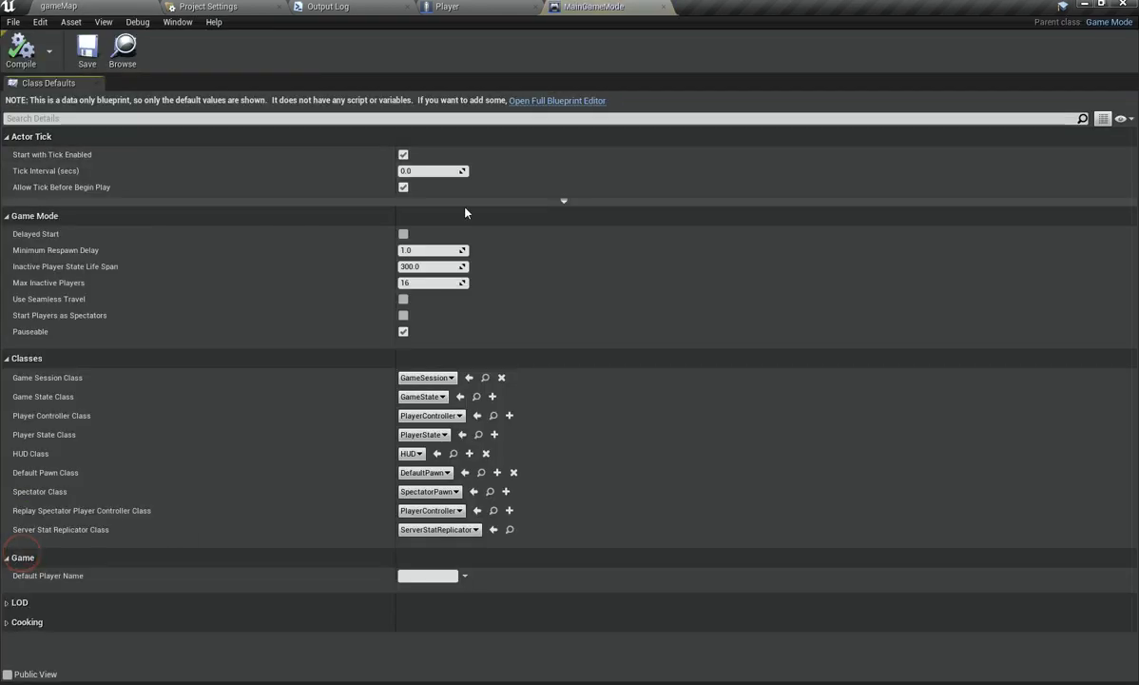
click(430, 472)
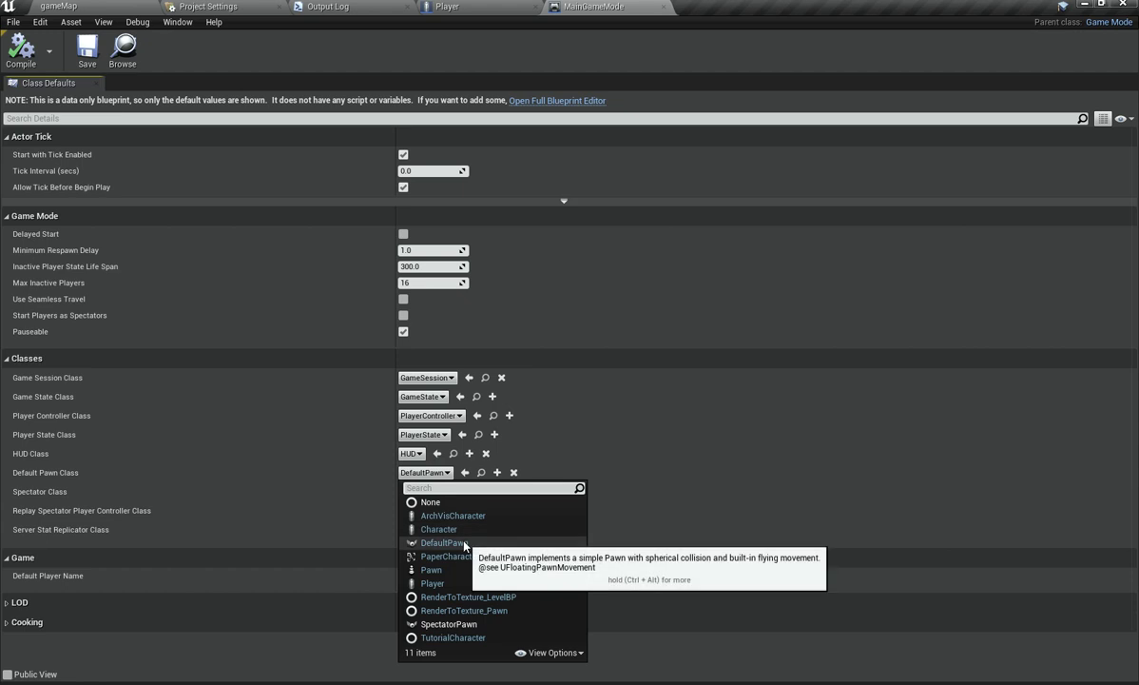
click(445, 582)
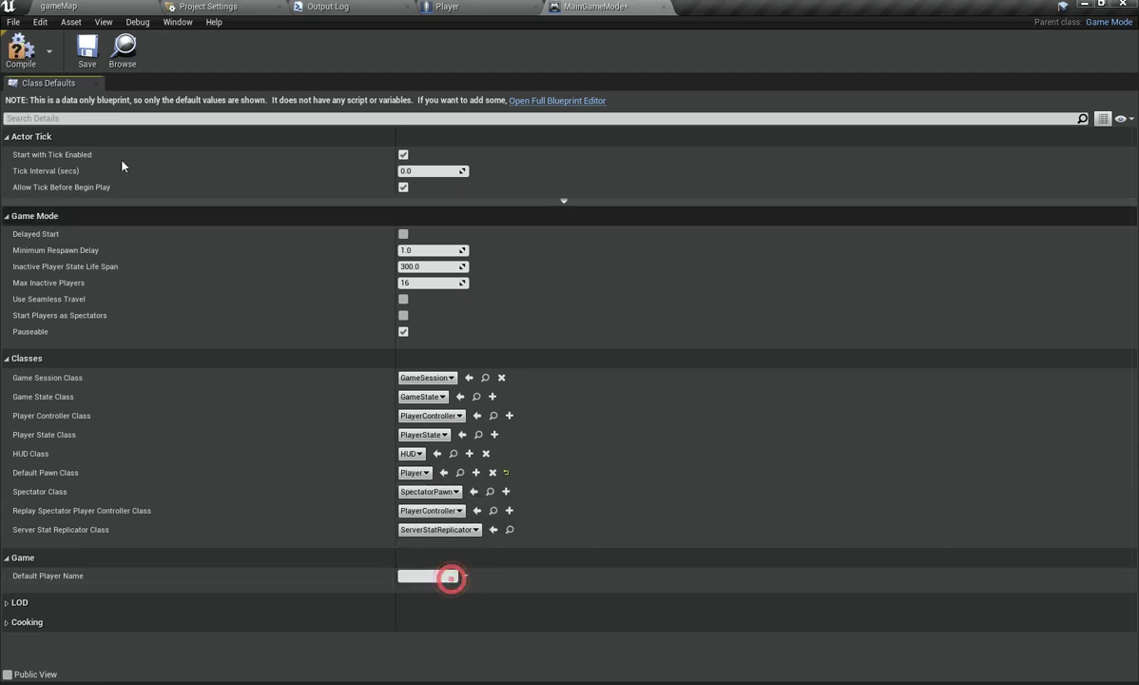
click(21, 53)
Step: Save all modified assets, play the gameMap level in the editor to check the view, and stop the session
click(59, 6)
click(13, 21)
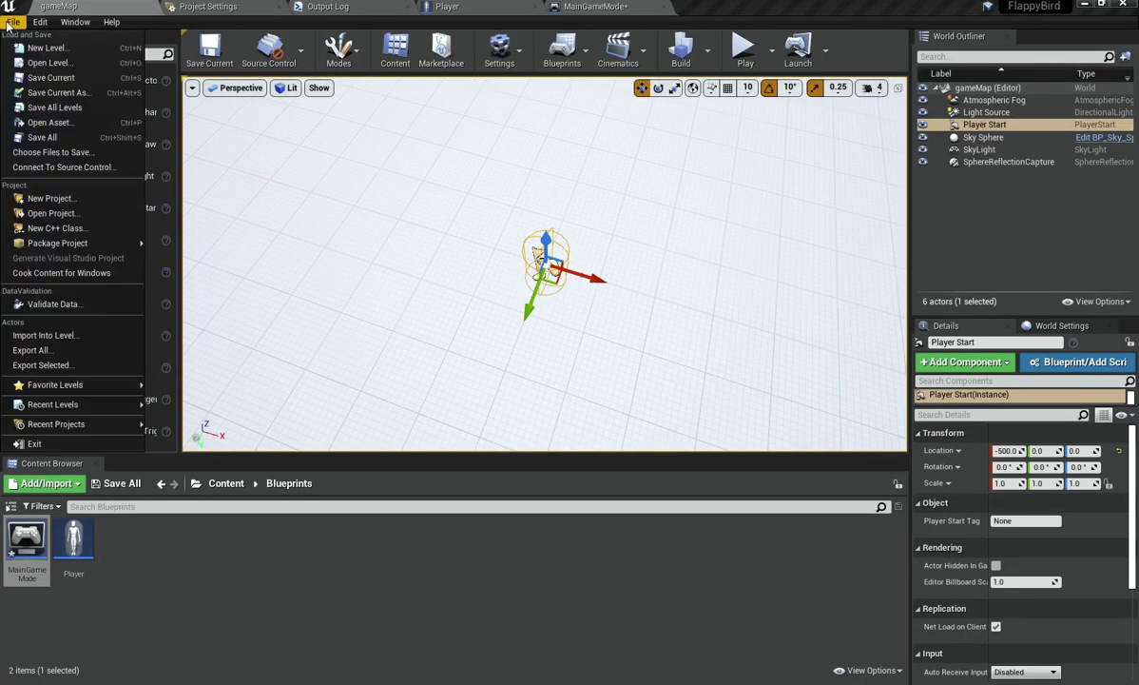
click(75, 134)
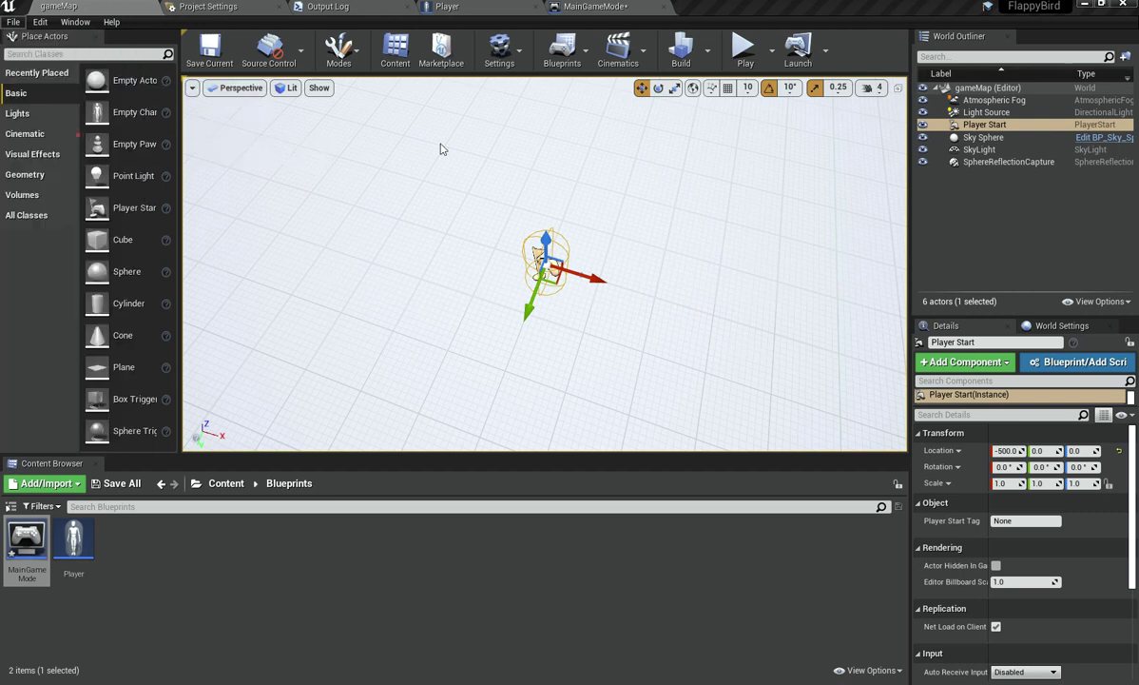
click(744, 50)
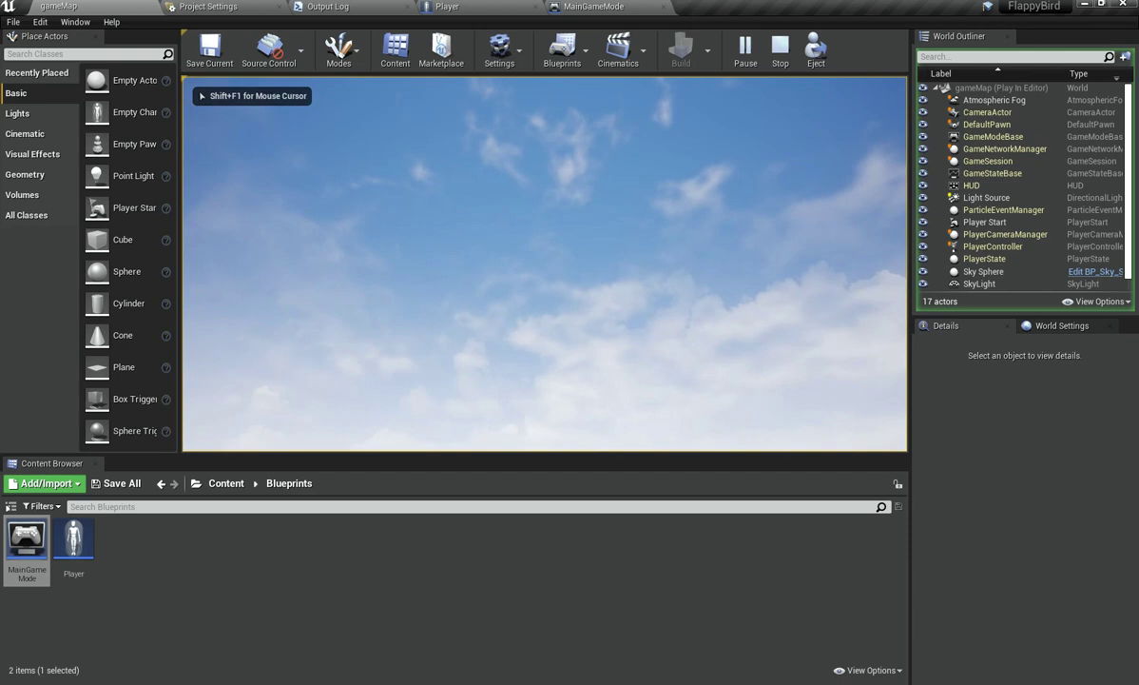
key(Escape)
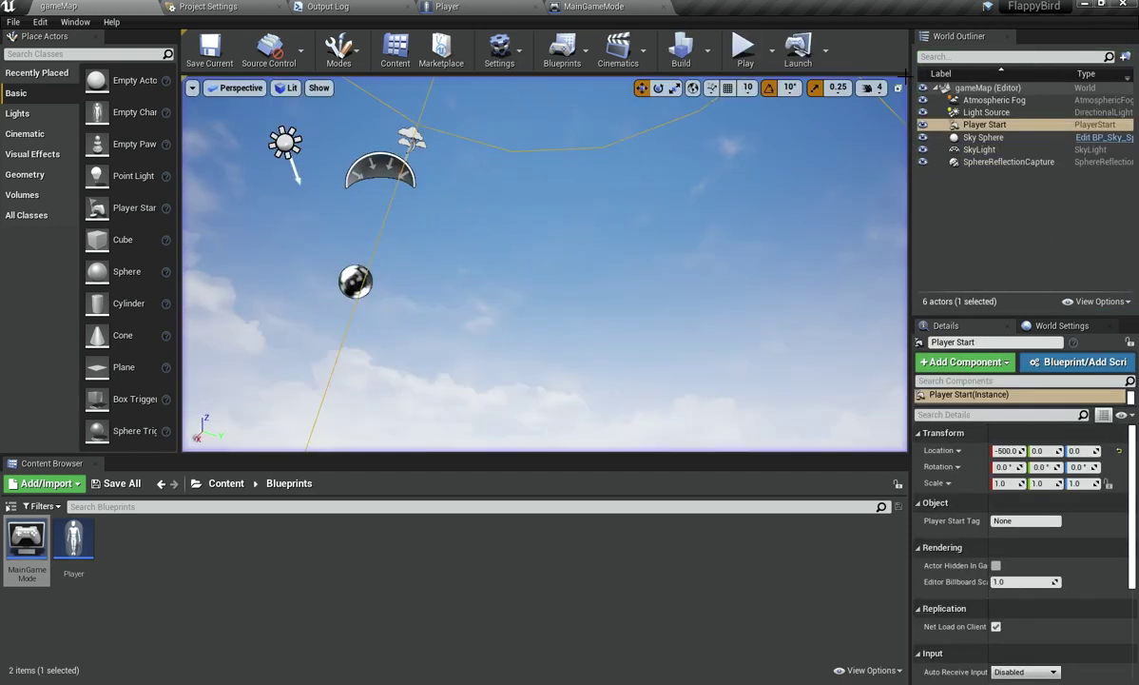
Step: Set the project's Default GameMode to MainGameMode in the Maps & Modes settings
click(190, 6)
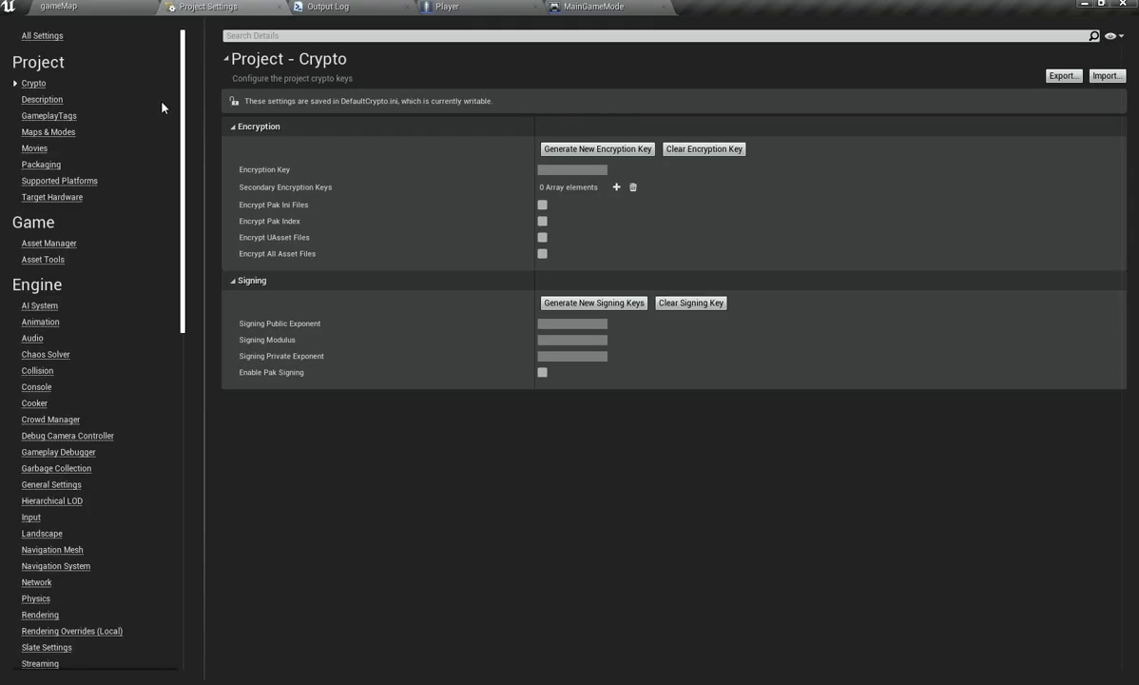
click(70, 134)
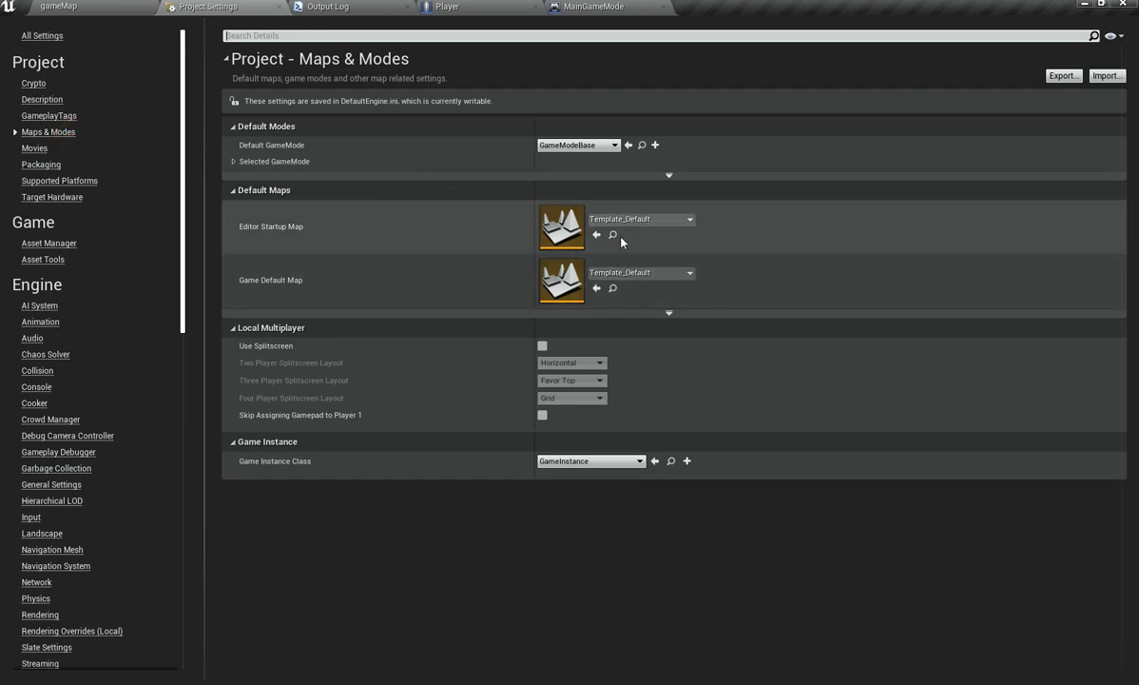
click(557, 145)
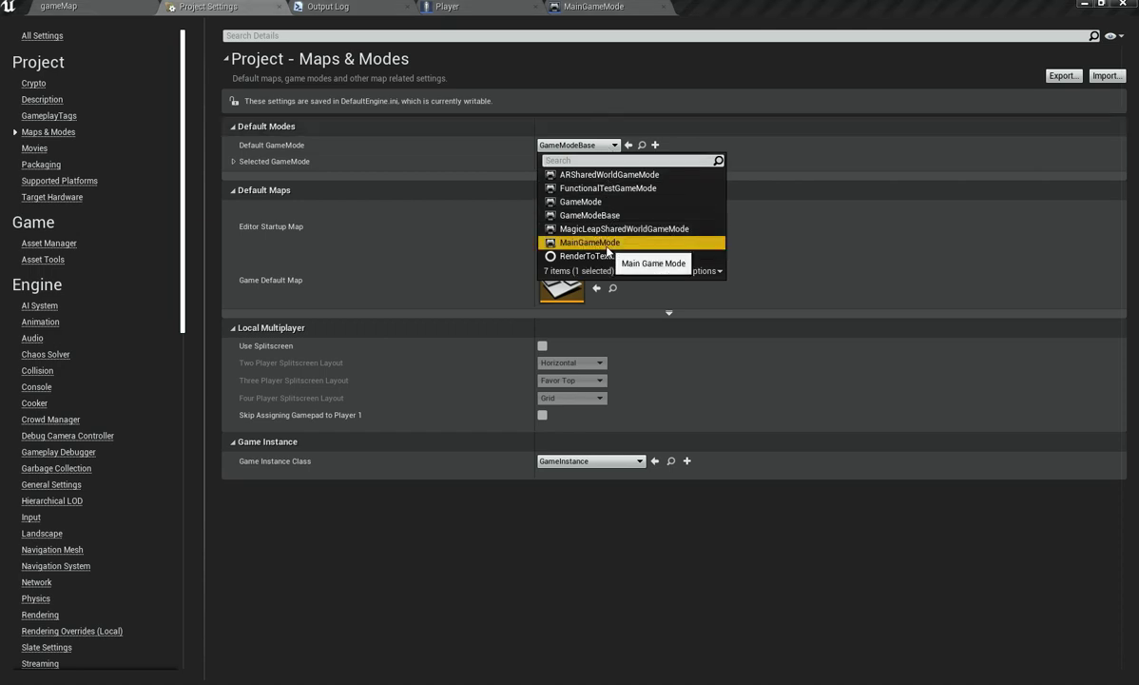
click(601, 242)
Step: Set both the Editor Startup Map and the Game Default Map to gameMap
click(614, 222)
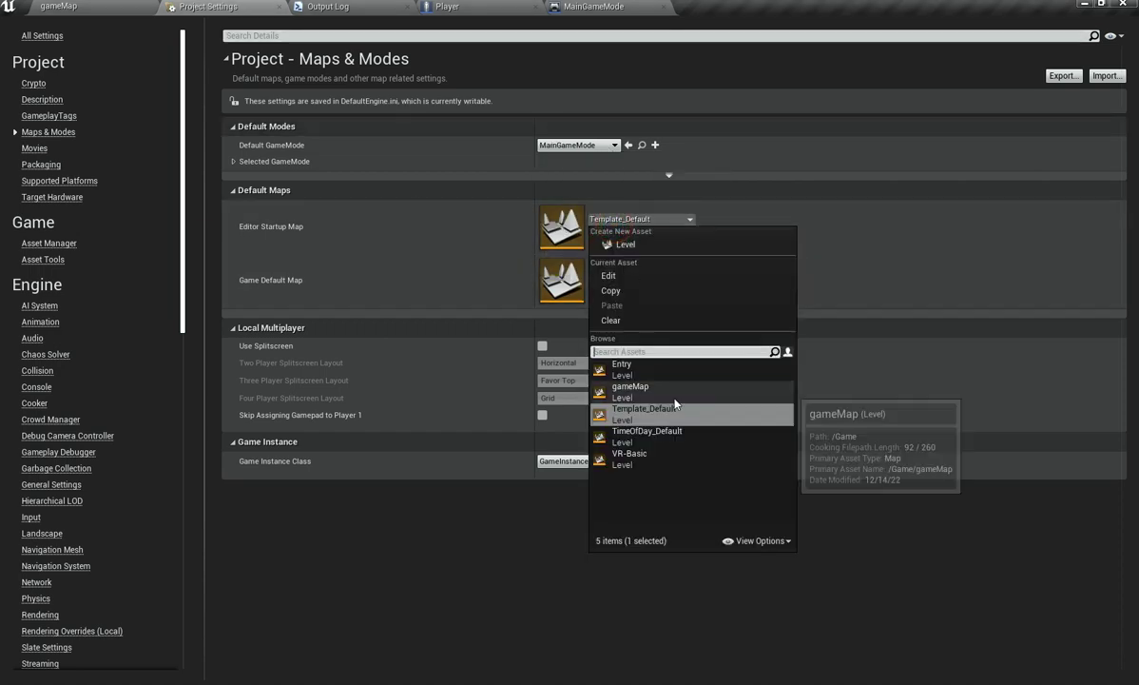
click(677, 373)
click(648, 273)
click(643, 440)
Step: Return to the gameMap level, play it with the new default game mode, and stop the session
click(114, 7)
click(744, 47)
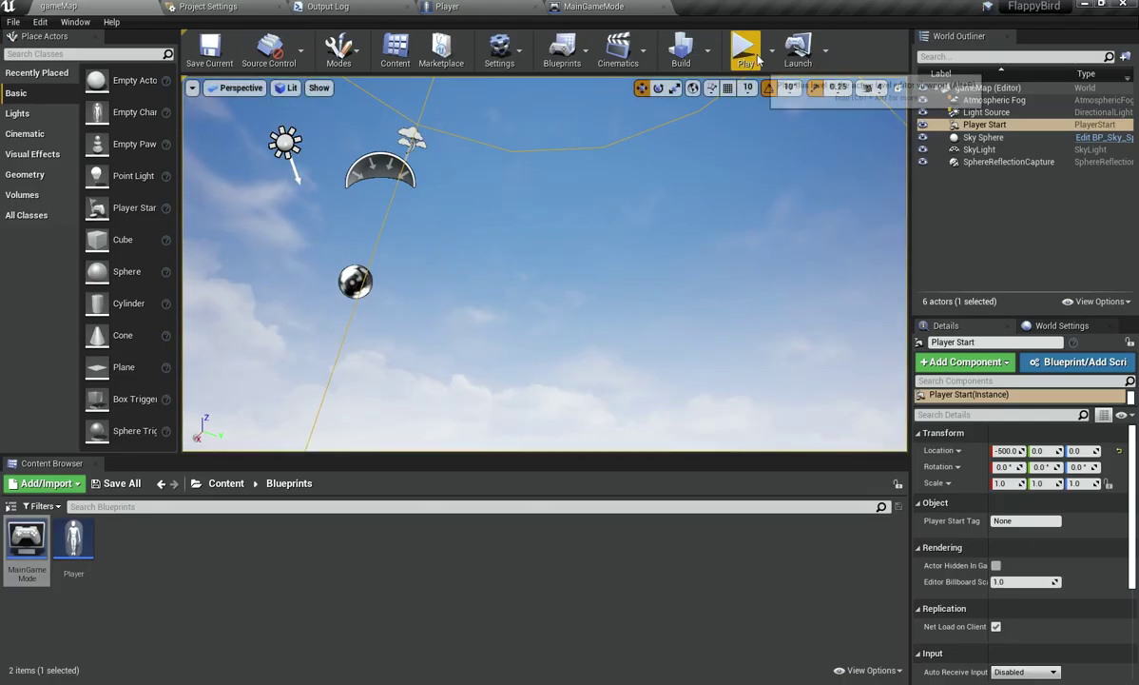
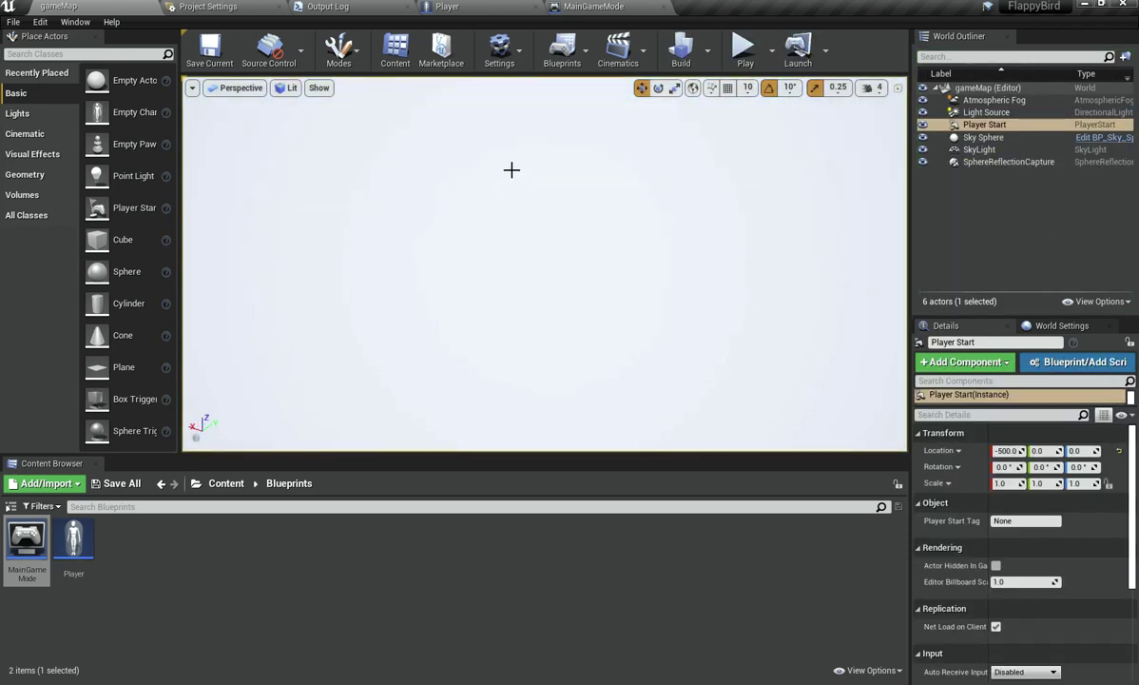
right_drag(454, 224, 761, 190)
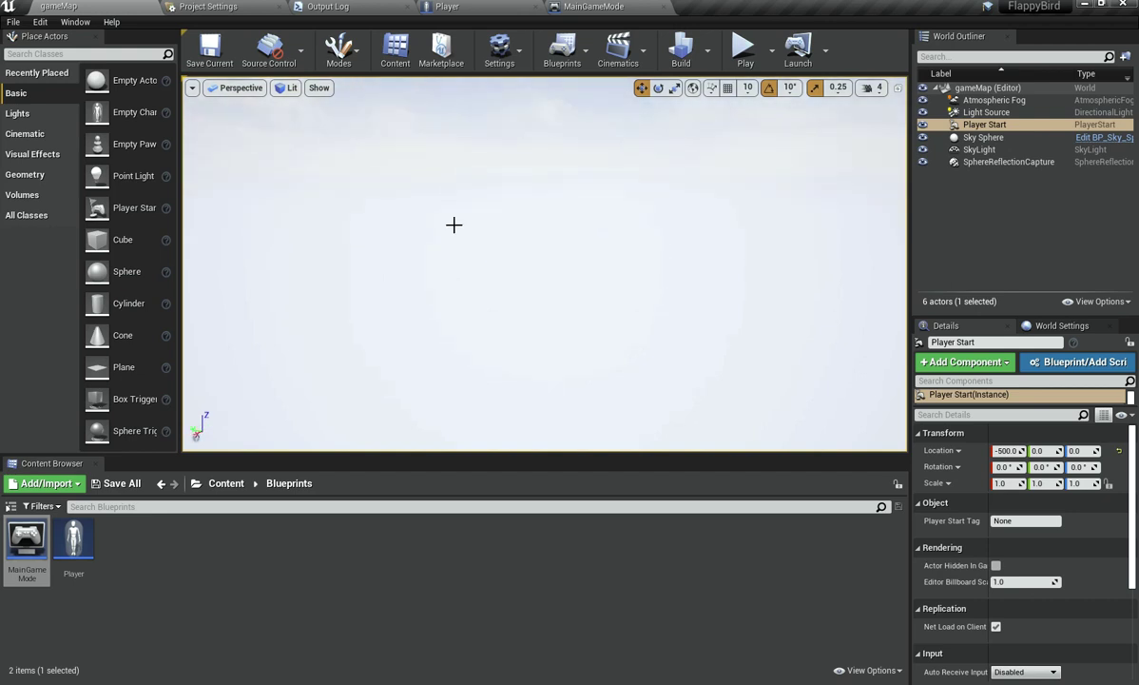
Step: Focus on the Player Start and examine its placement in the level from several angles and distances
click(1033, 137)
click(1030, 128)
double_click(1032, 130)
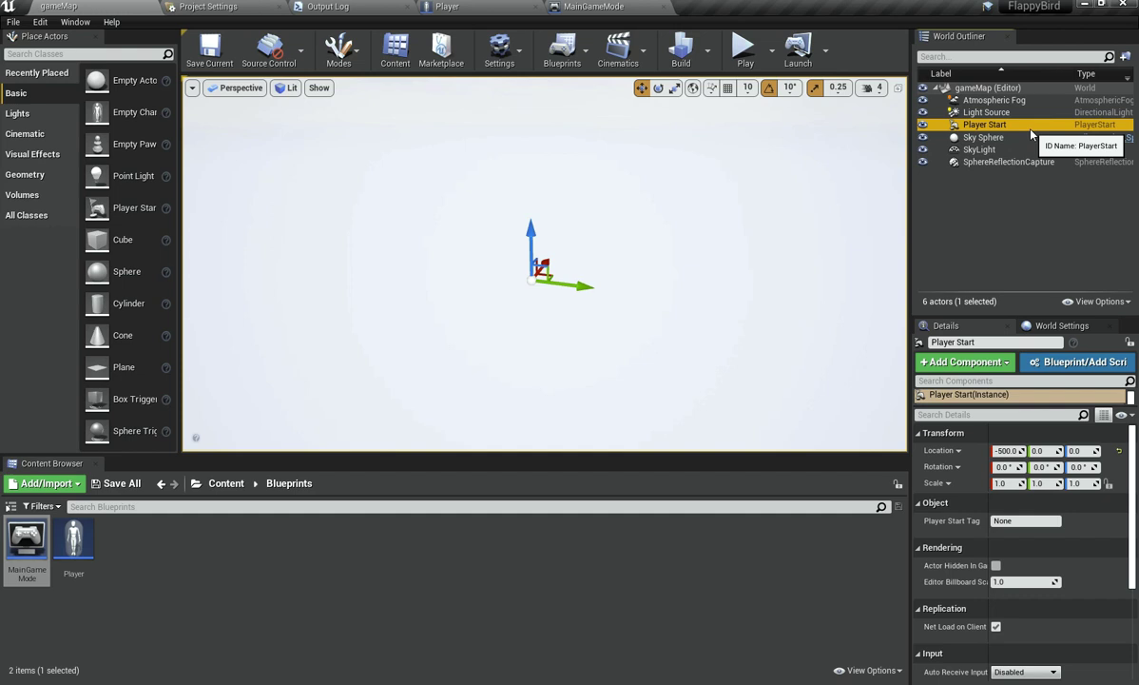
right_drag(569, 189, 594, 188)
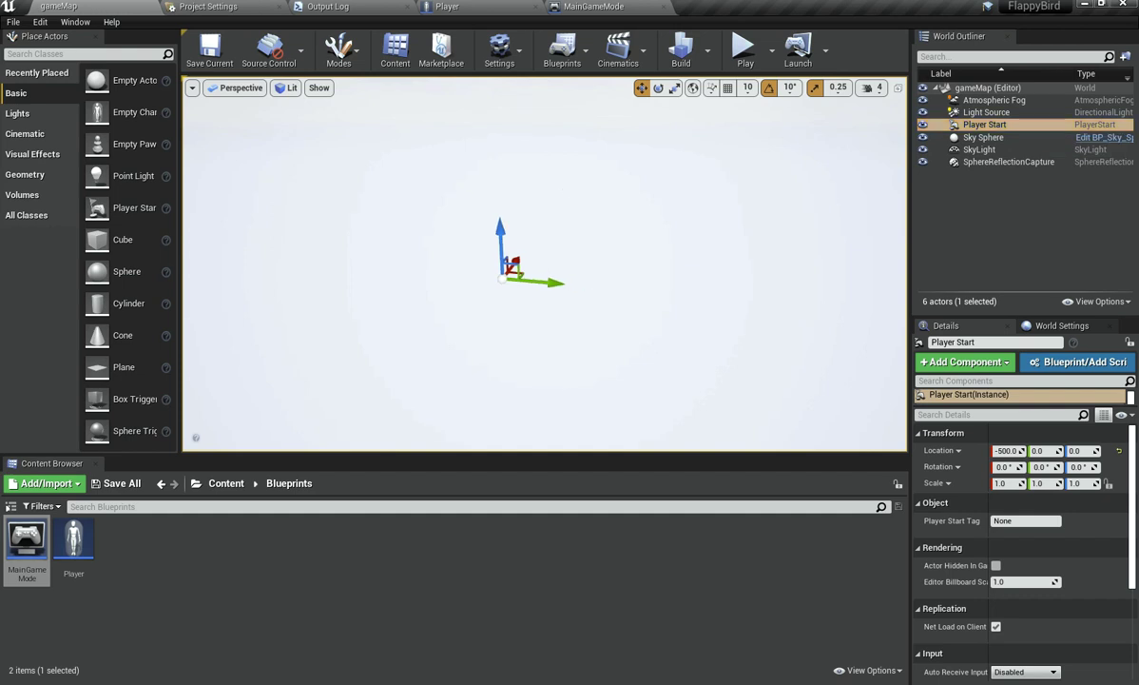
key(g)
scroll(596, 209, down, 5)
scroll(595, 209, up, 4)
right_drag(595, 208, 638, 153)
right_drag(638, 267, 761, 238)
scroll(639, 267, up, 4)
right_drag(658, 211, 658, 314)
scroll(658, 211, down, 5)
key(f)
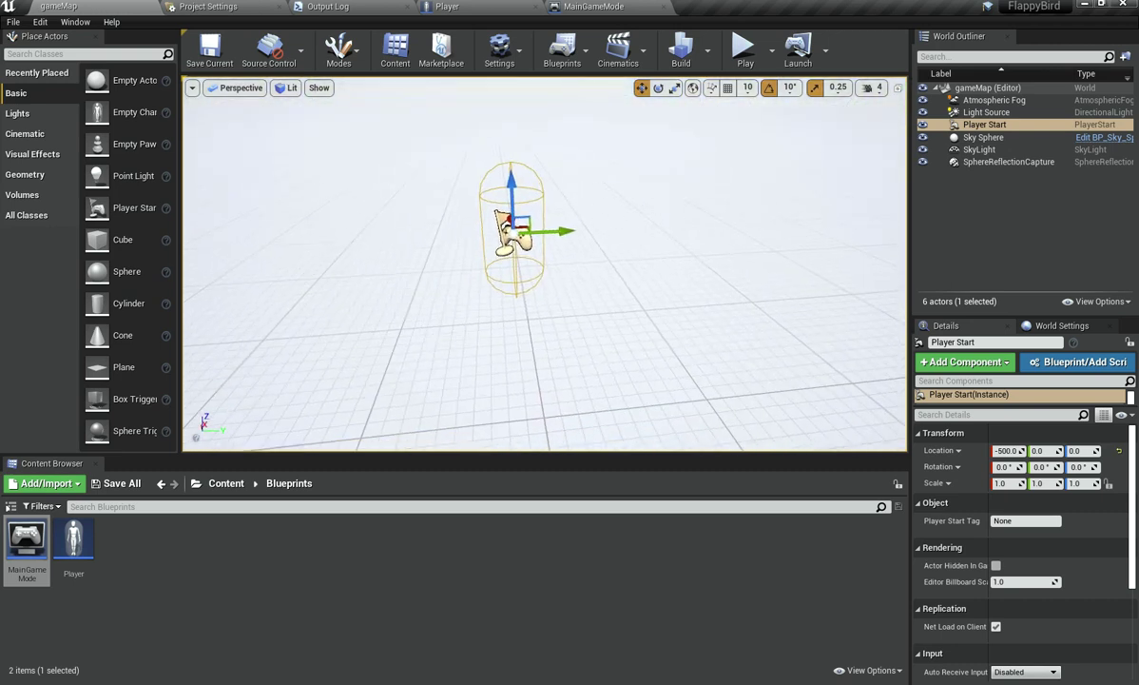
Step: Create an Actor blueprint named Bird in the Blueprints folder and place it in the level at location 0, 0, 0
right_click(270, 575)
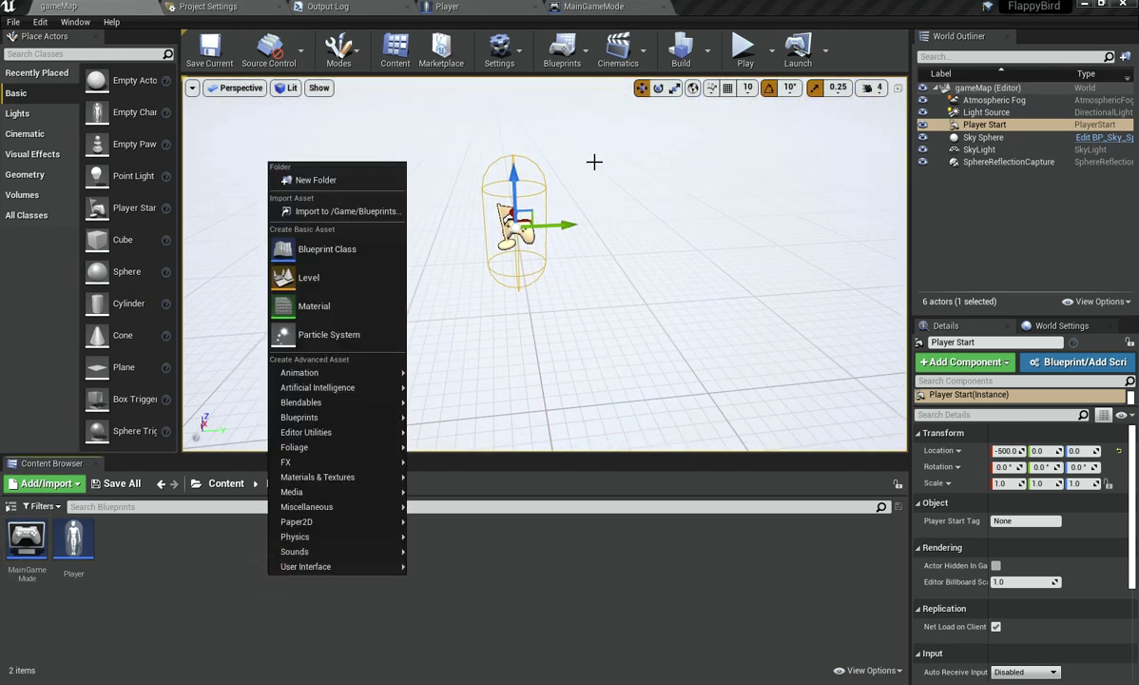
click(328, 248)
click(477, 218)
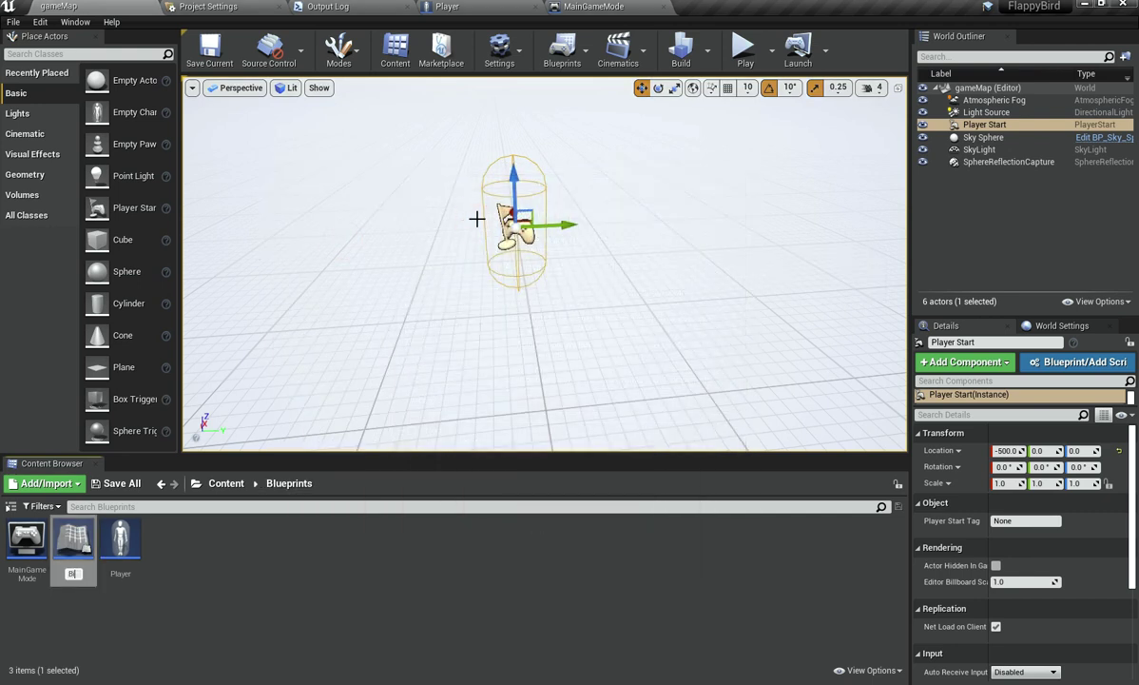
key(Return)
drag(26, 544, 542, 195)
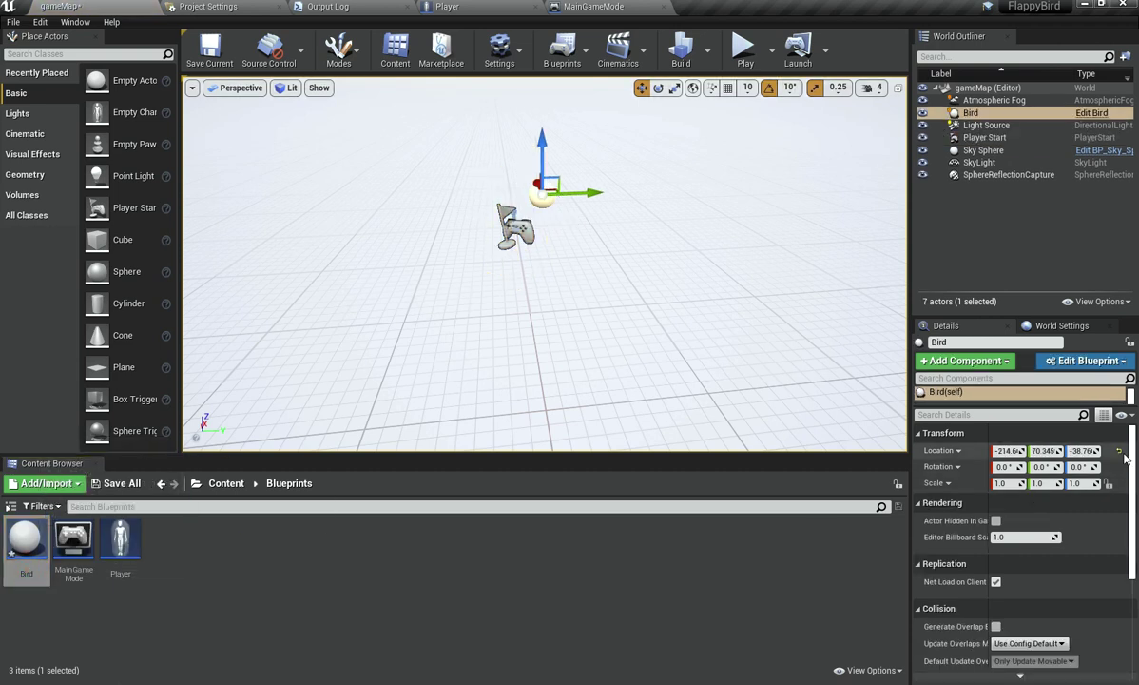
Step: Play the level to check whether the Bird is in the camera's view, and stop the session
click(744, 48)
click(697, 232)
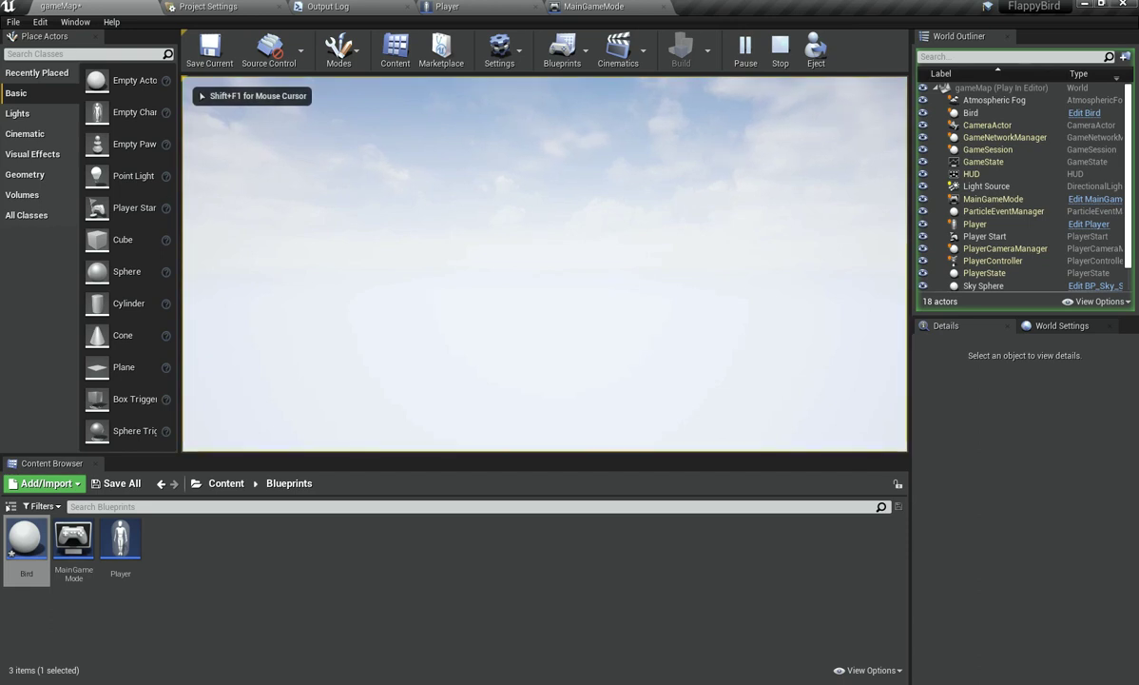
key(Escape)
Step: Delete the Sky Sphere from the level and play the level to check the background without it
click(618, 155)
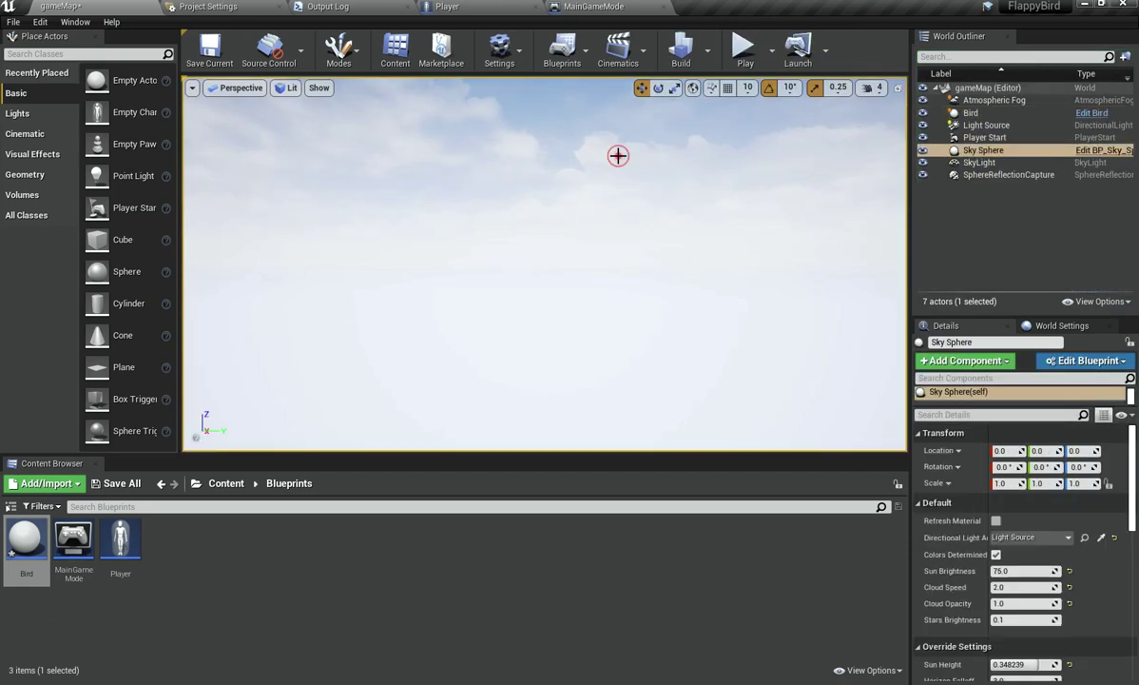
key(Delete)
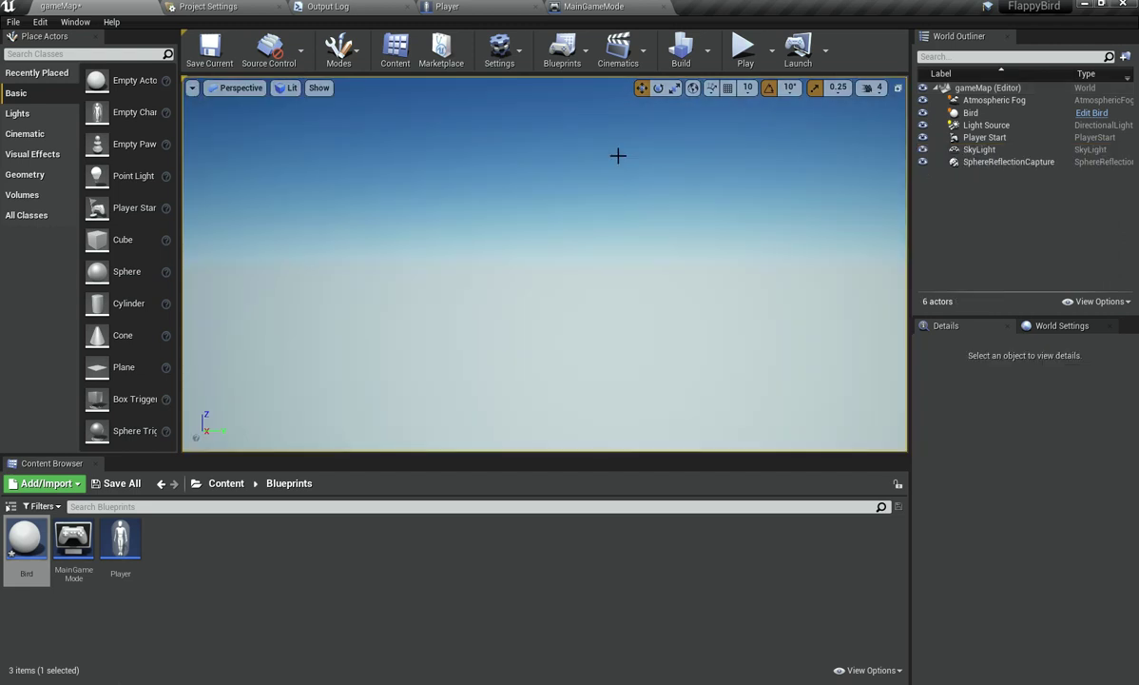
click(744, 46)
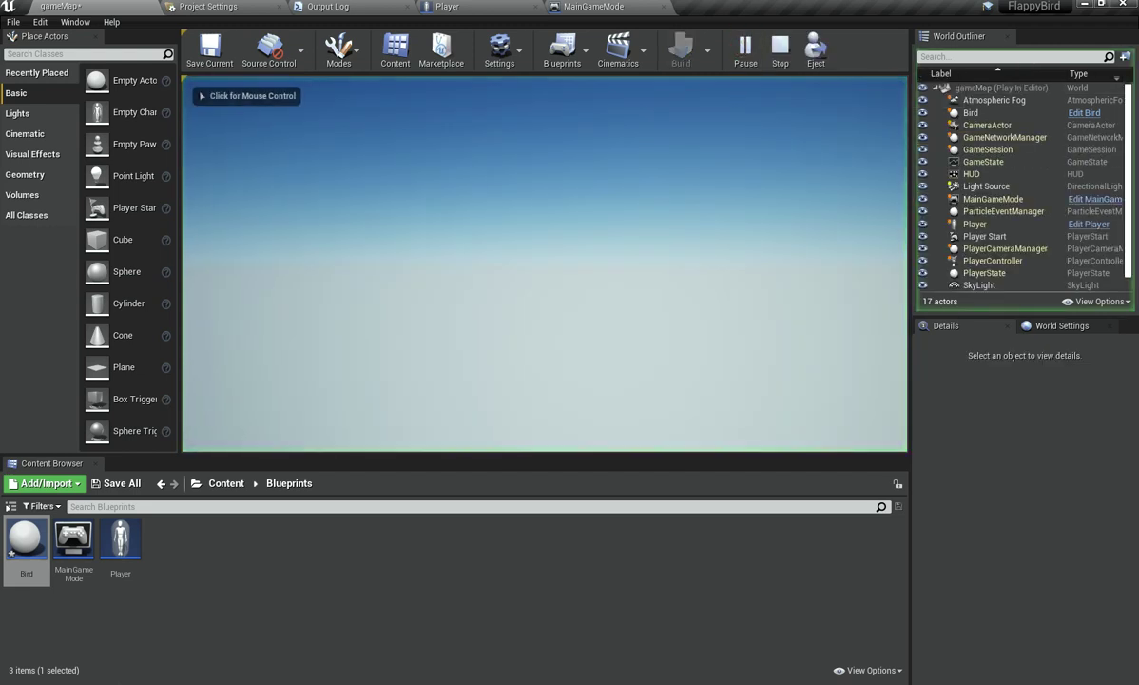
key(Escape)
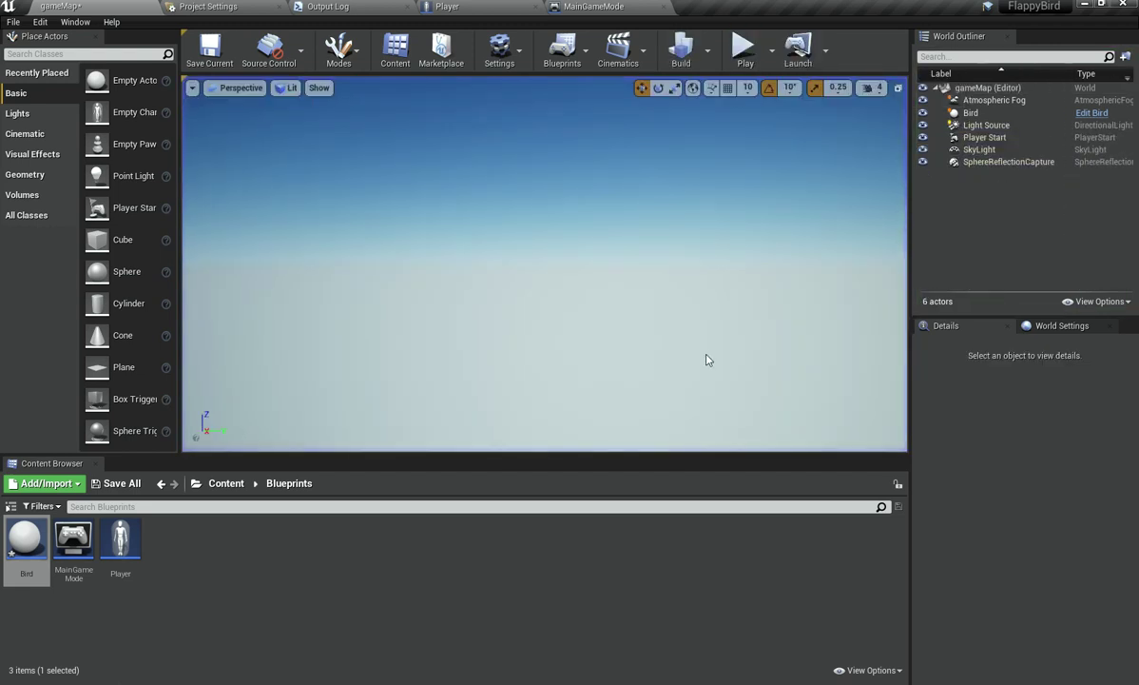
Step: Locate the Bird actor in the level, open its blueprint and add a Cube component
click(1001, 116)
key(f)
right_drag(544, 264, 894, 333)
scroll(530, 246, down, 10)
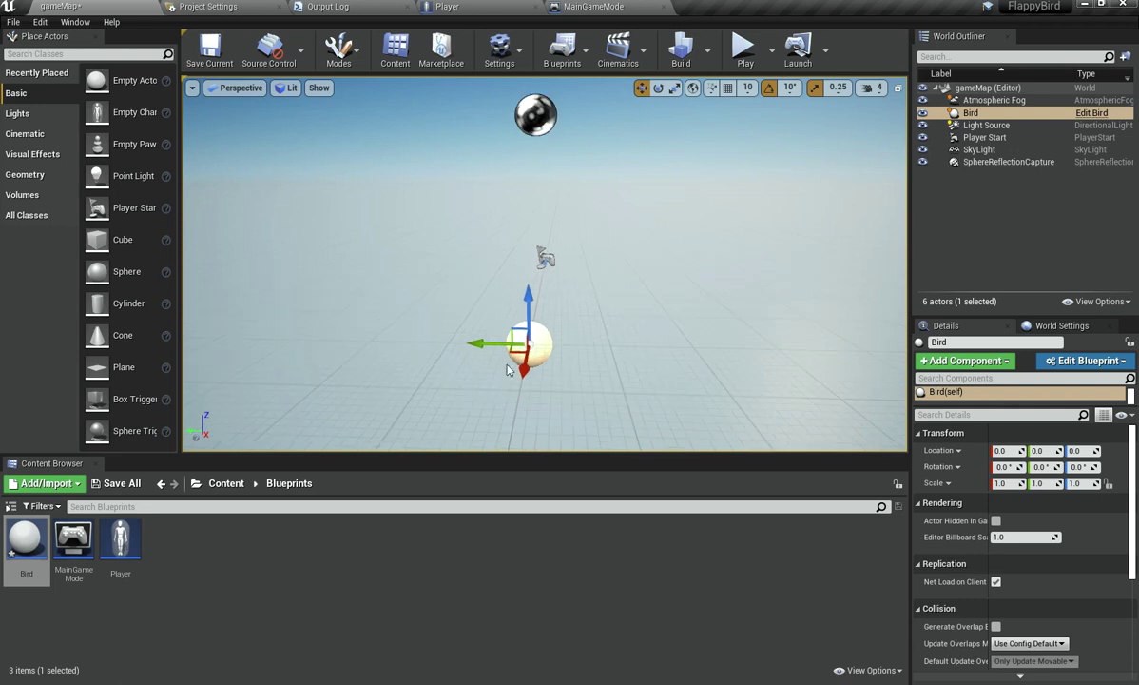
double_click(26, 542)
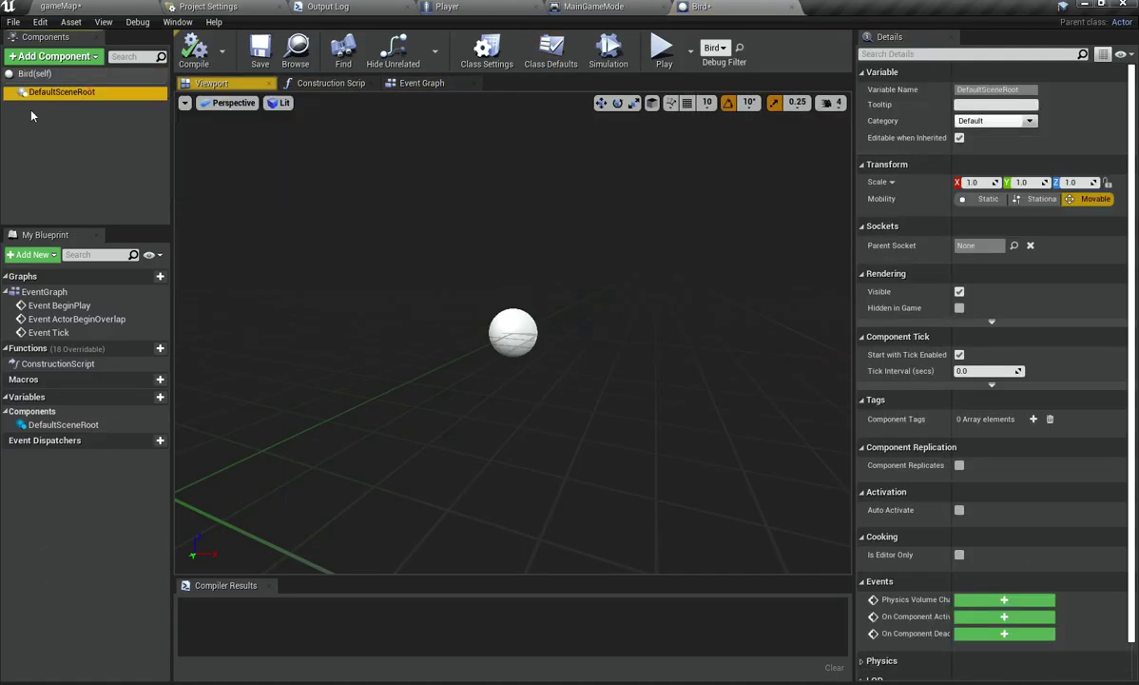
click(55, 56)
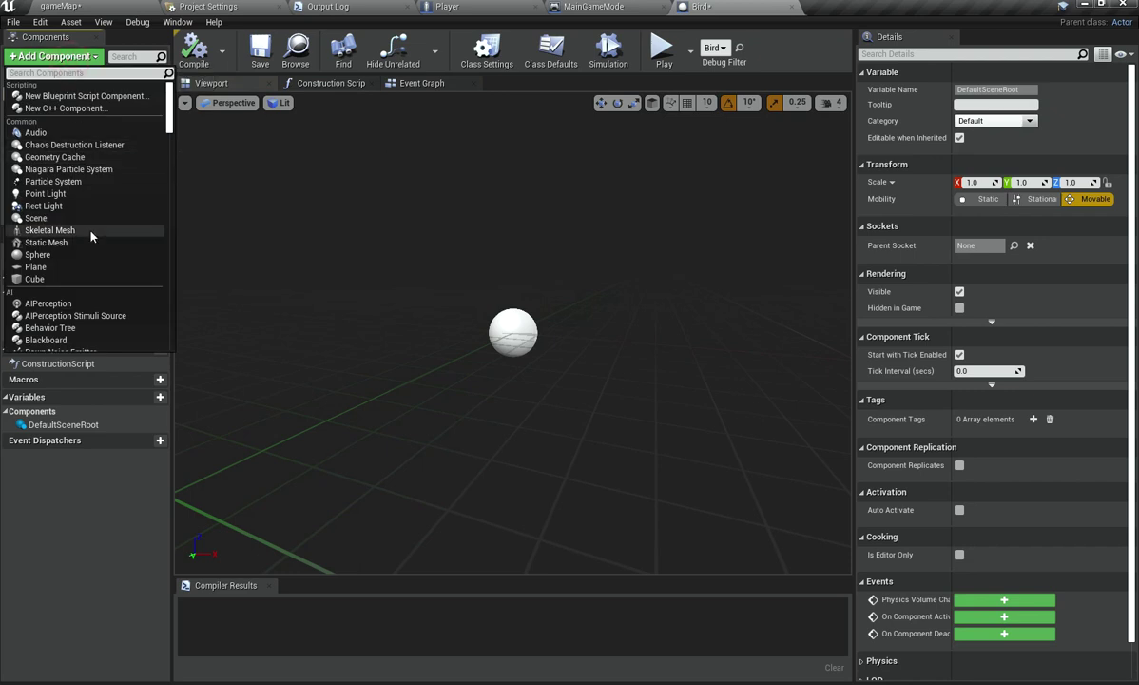
scroll(74, 221, down, 2)
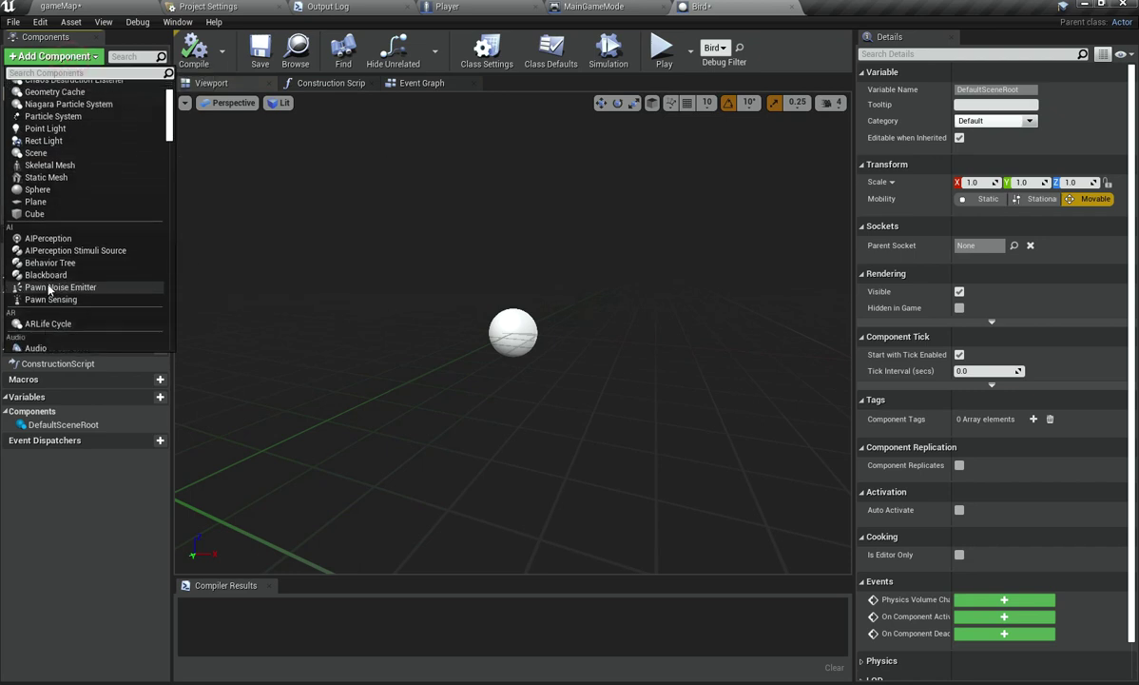
click(38, 202)
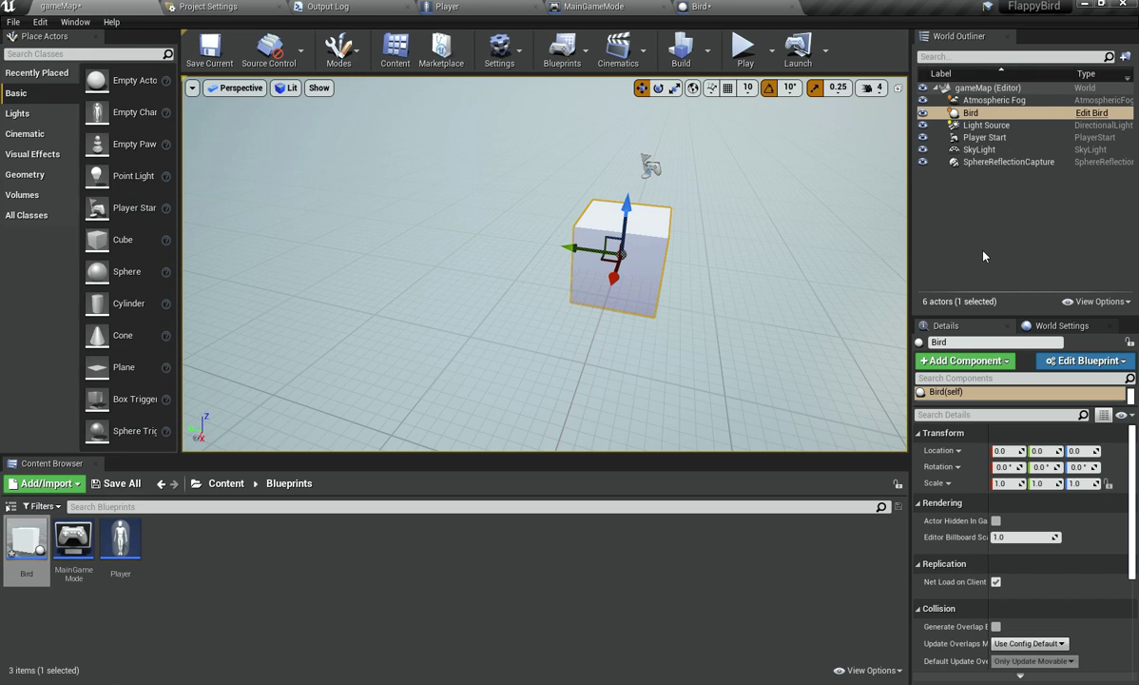
click(984, 256)
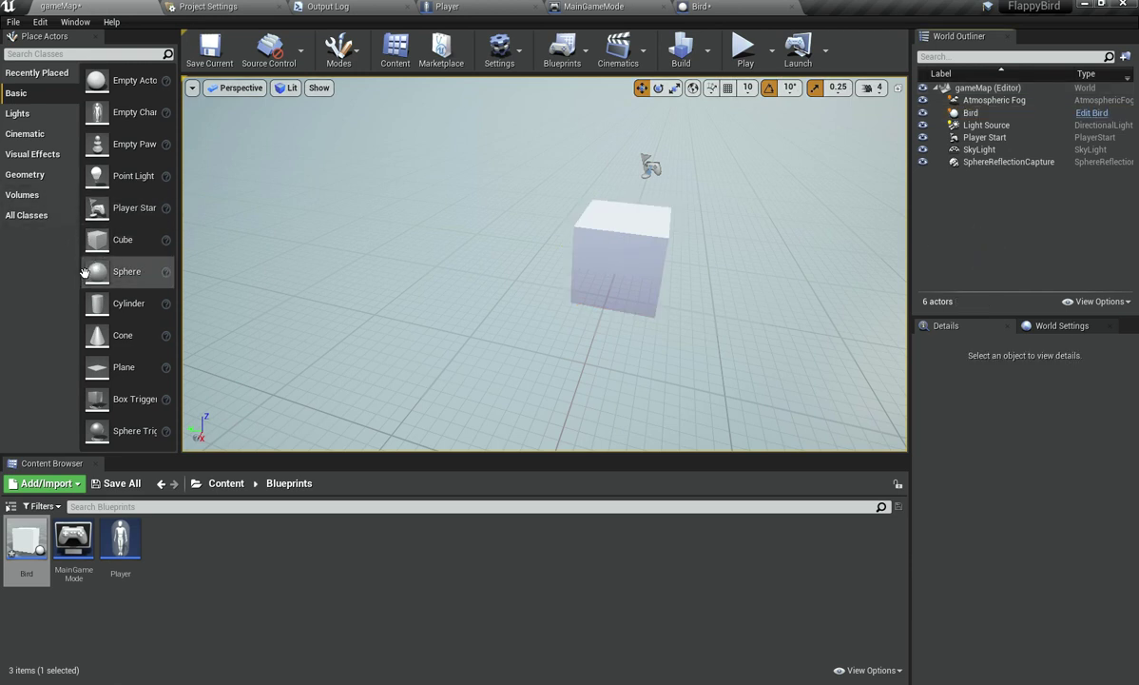
Step: Undo the Cube component addition and the Sky Sphere deletion
key(ctrl+z)
key(ctrl+z)
key(ctrl+z)
key(ctrl+z)
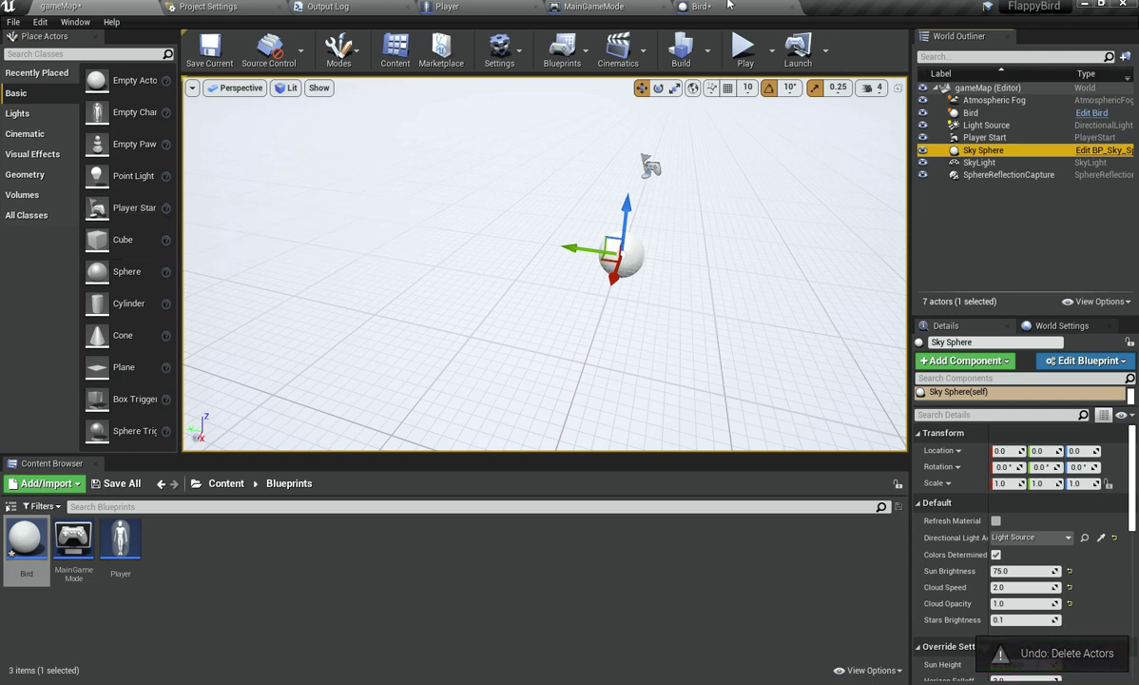
Step: Add a Cube component to the Bird blueprint, play the level to check the view, and stop the session
click(724, 6)
click(53, 56)
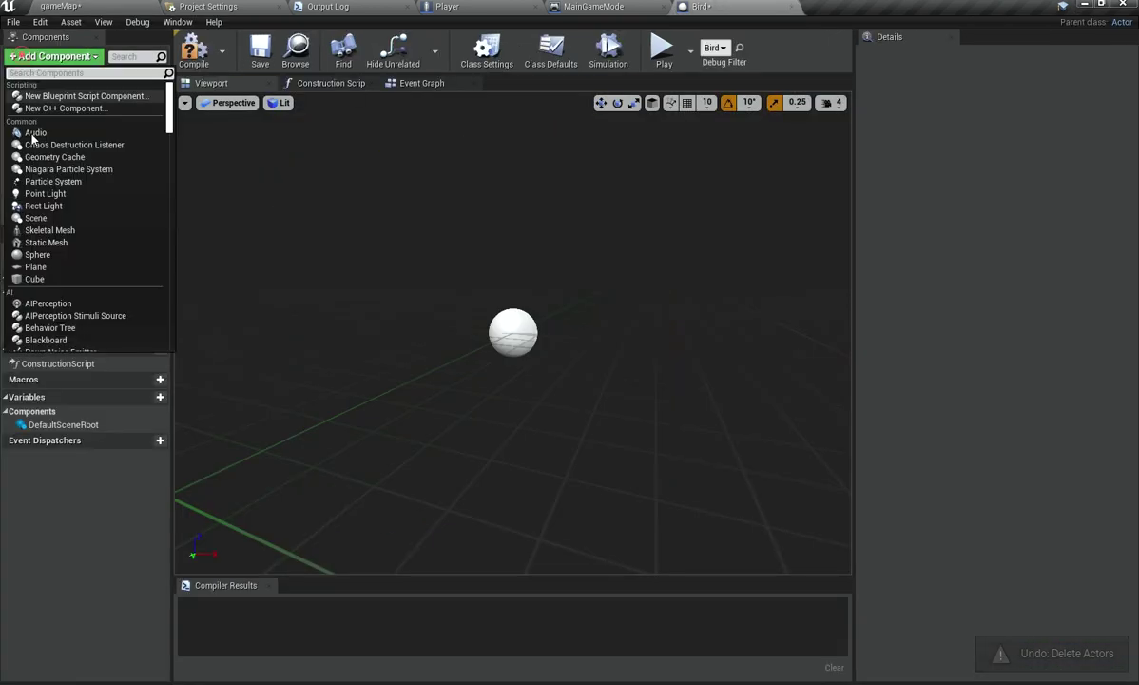
click(59, 278)
click(664, 59)
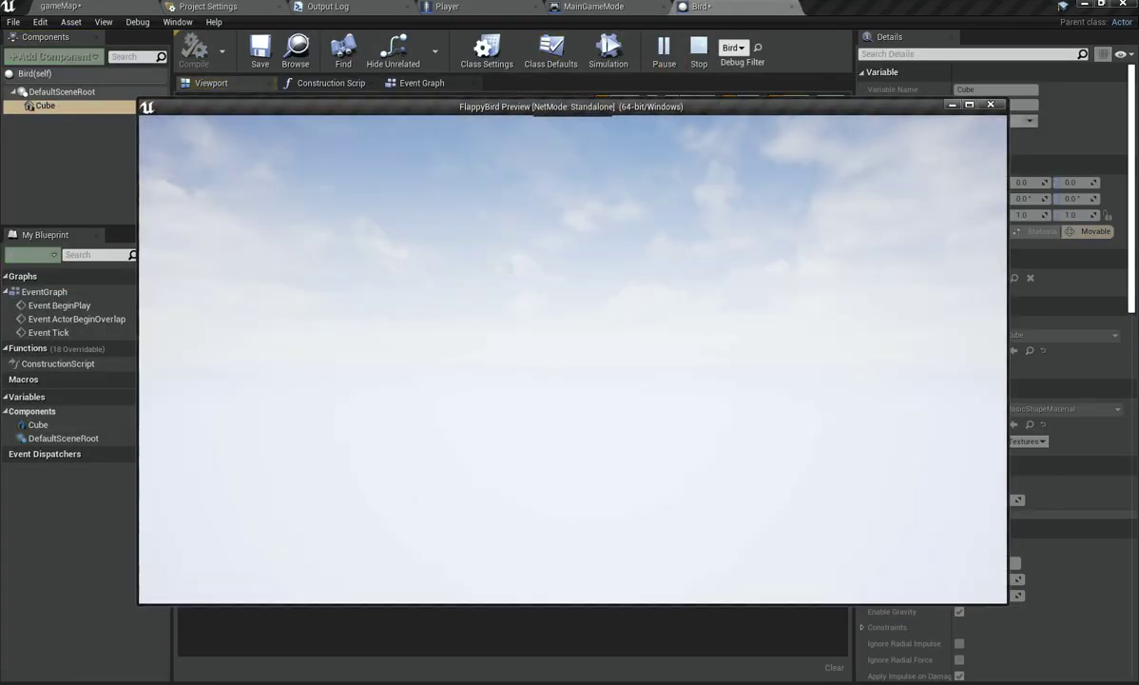
key(Escape)
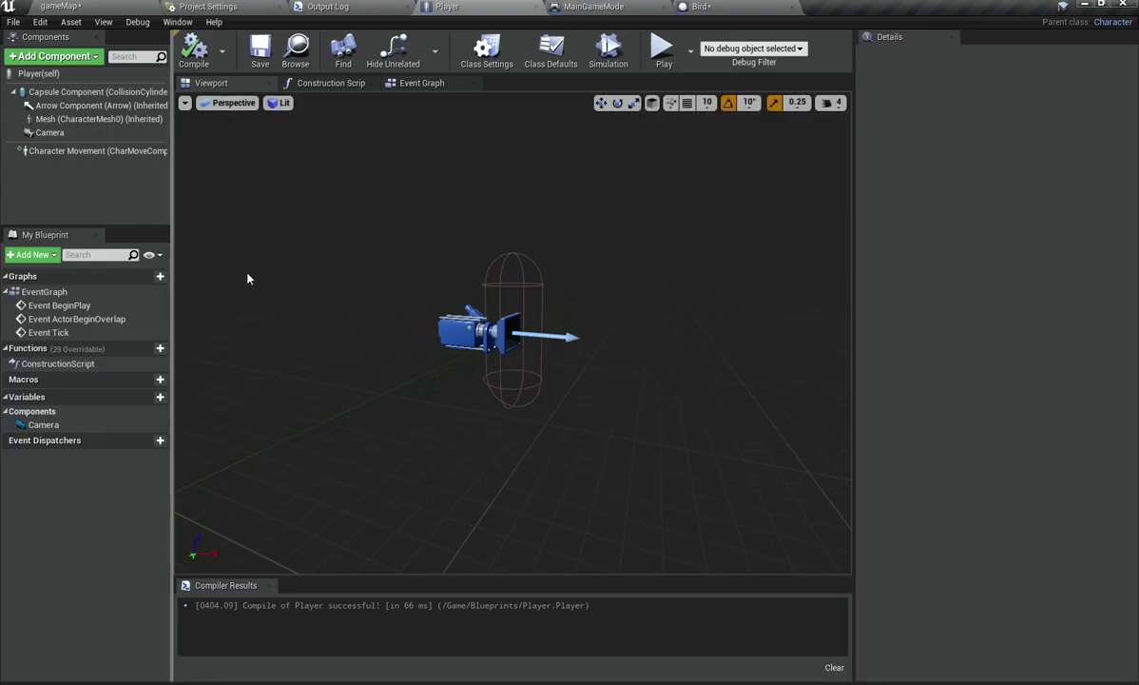
Step: Set the gravity scale of the Player's Character Movement component to 0.0, then play the level to check the view and stop
click(112, 152)
scroll(1135, 332, down, 5)
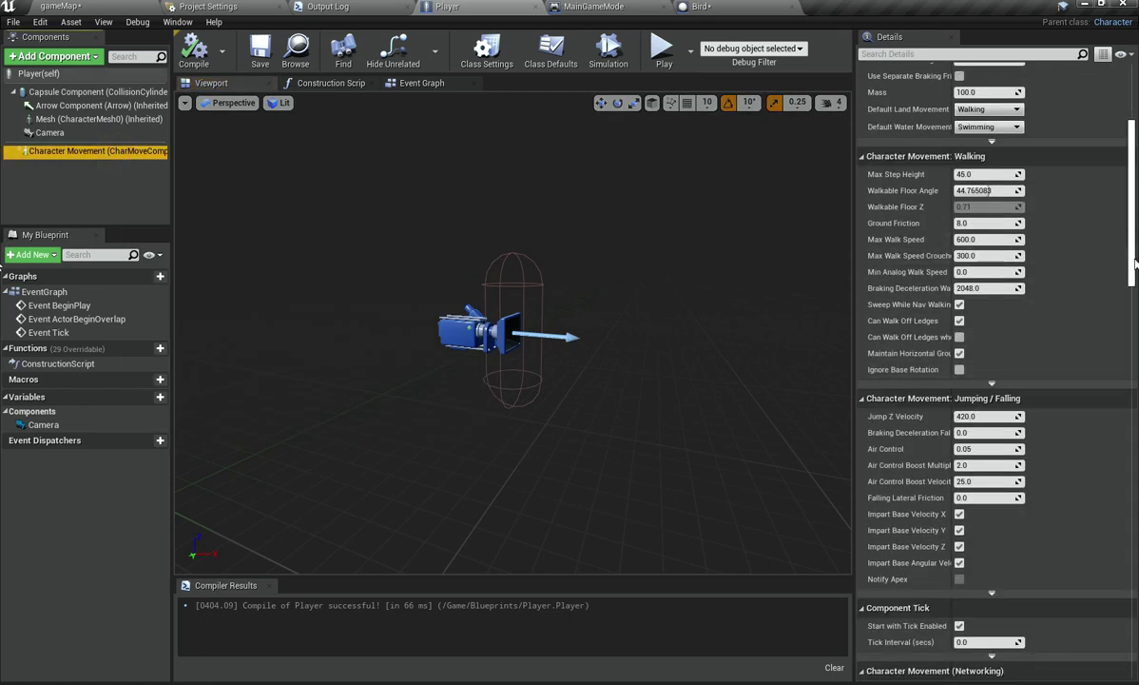
scroll(1134, 261, down, 3)
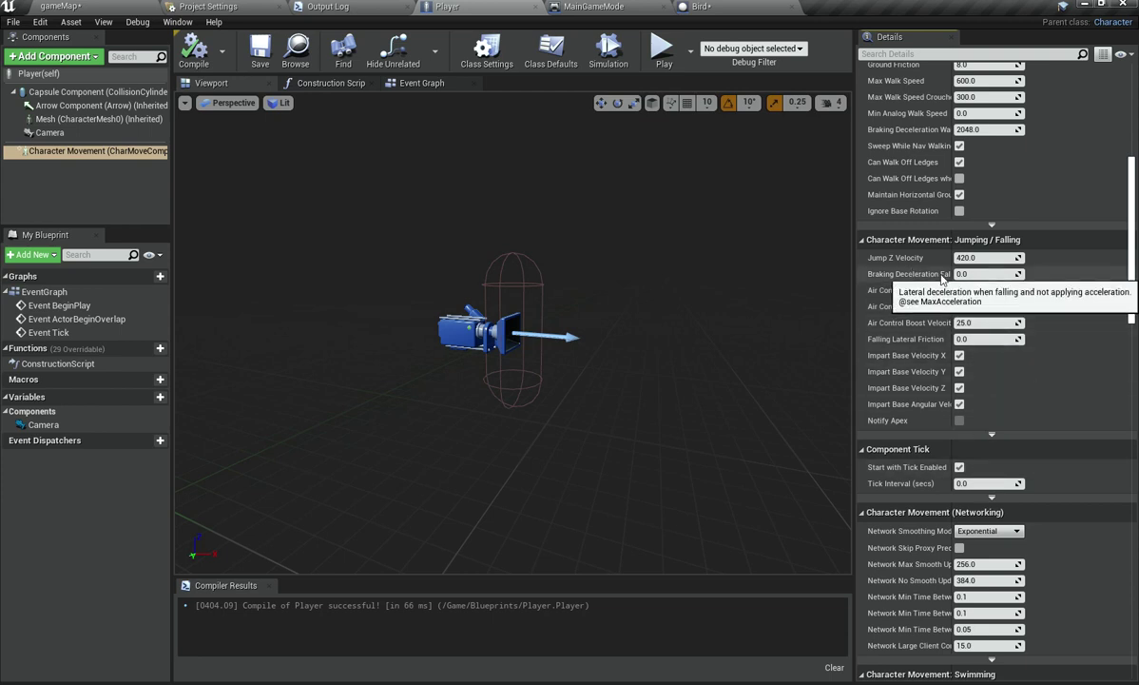
mouse_move(951, 274)
mouse_down()
mouse_move(1035, 275)
mouse_move(931, 273)
mouse_up()
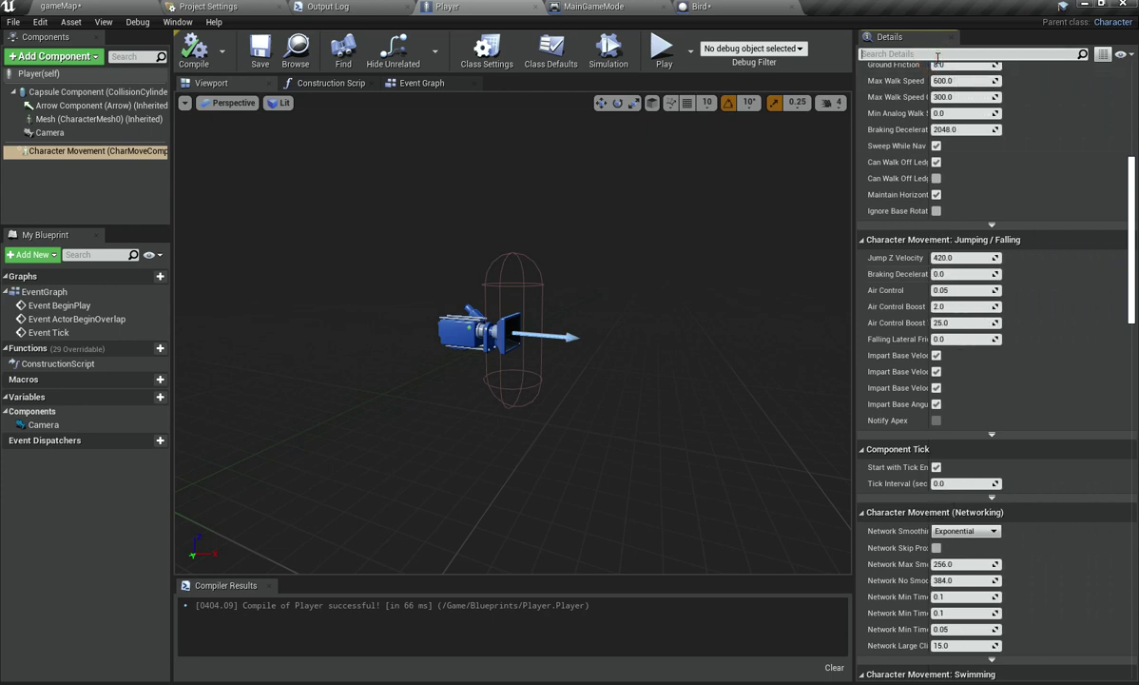
click(937, 54)
text(gra)
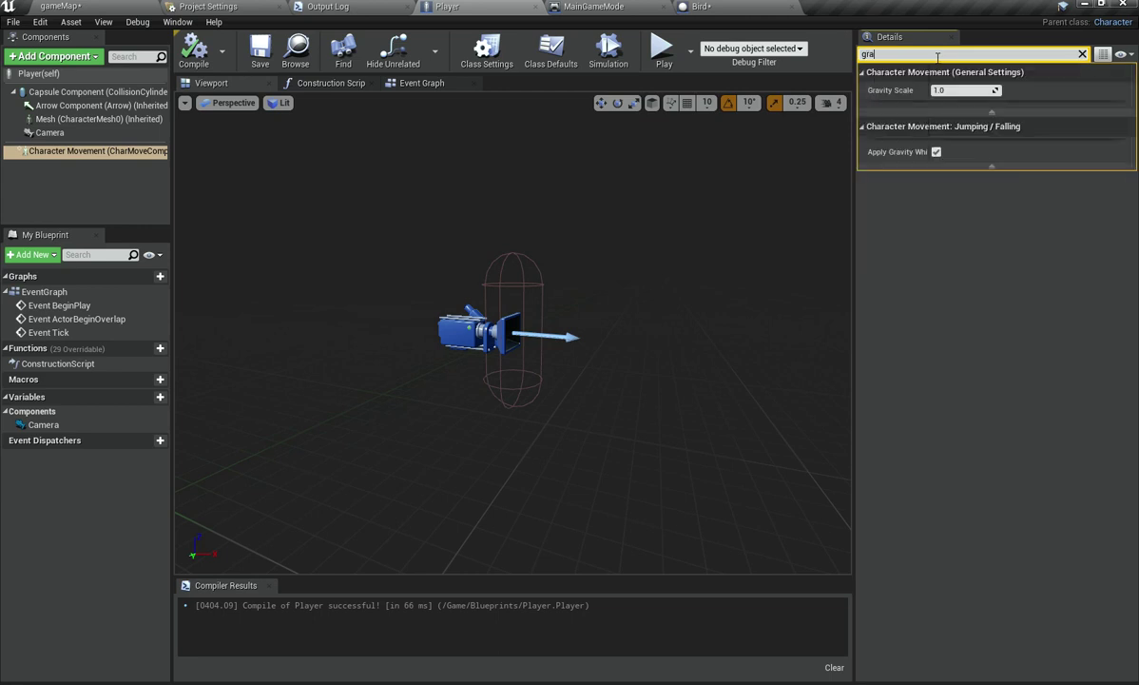
mouse_move(926, 155)
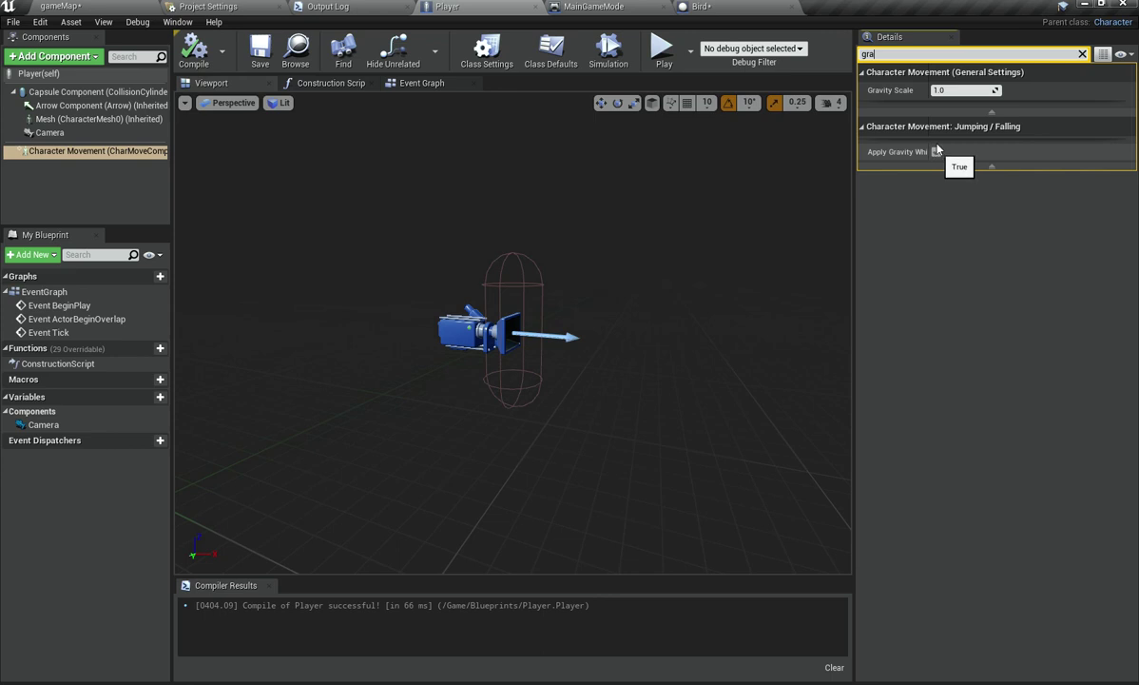
click(942, 91)
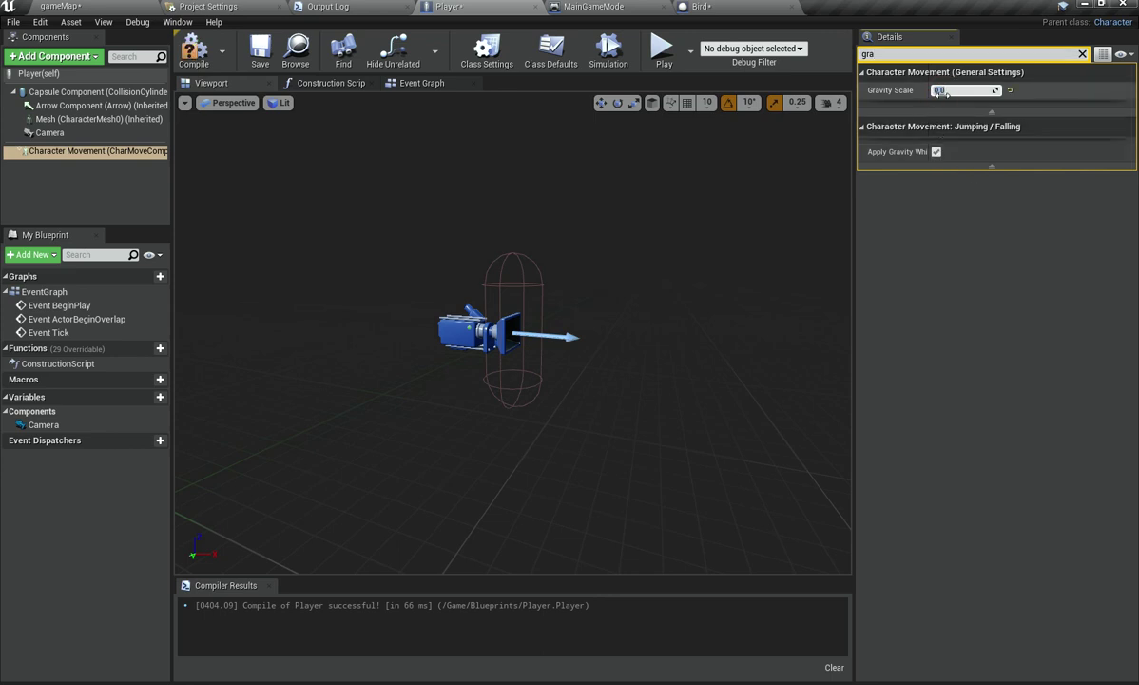
click(664, 53)
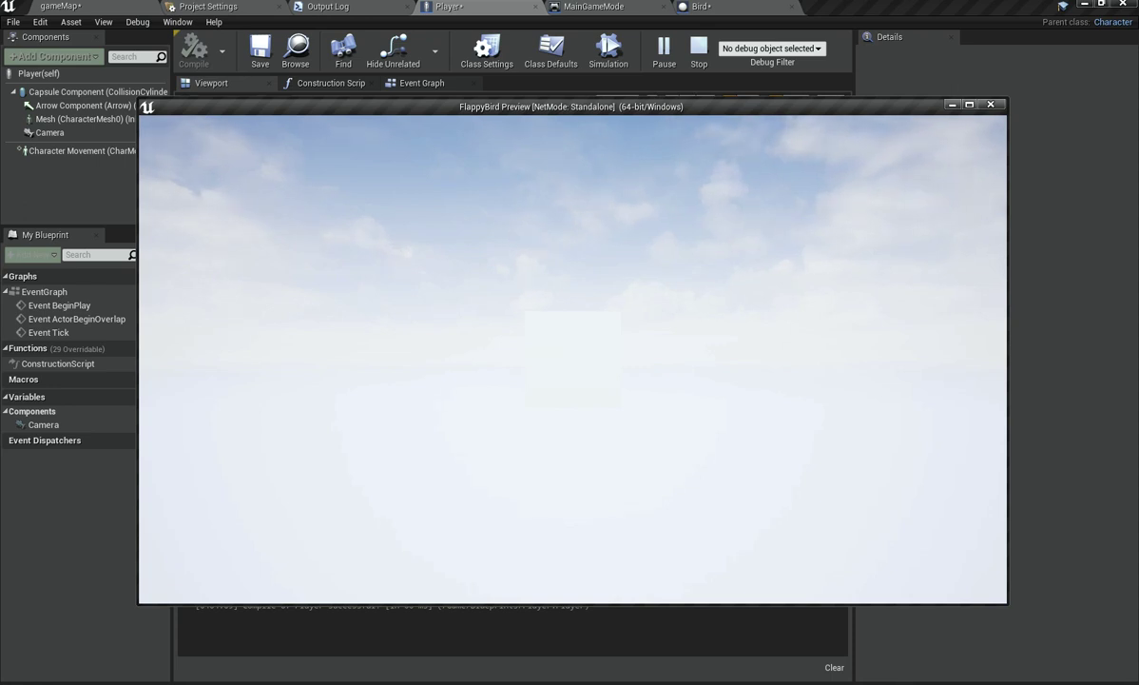
key(Escape)
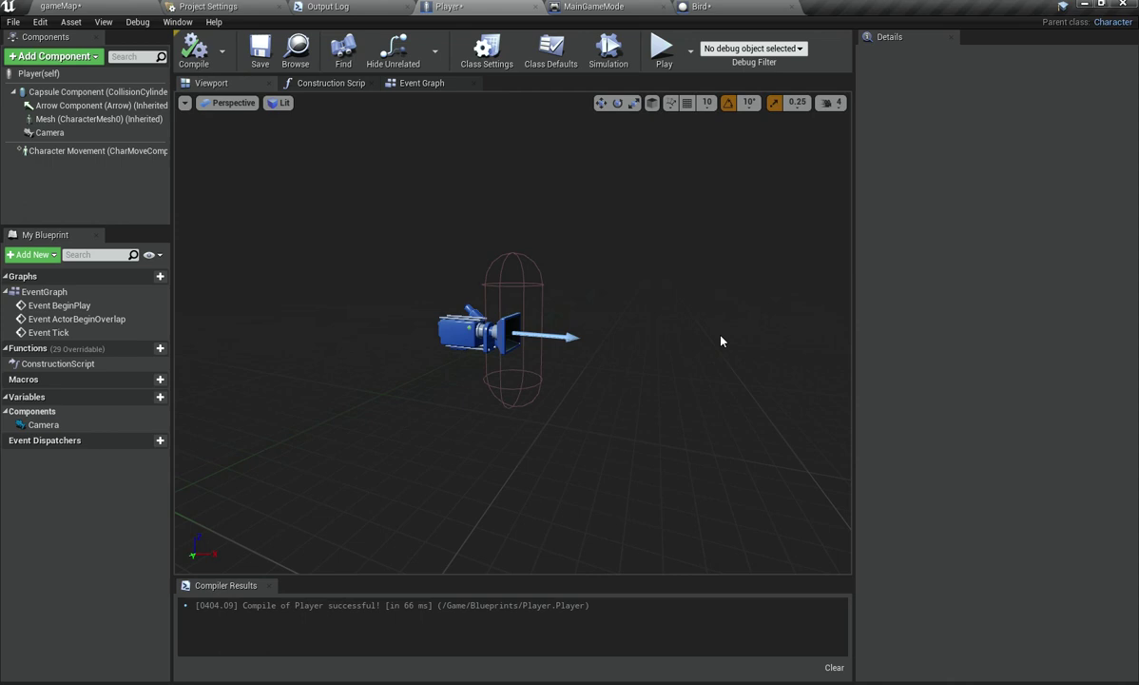
Step: Create a Materials folder in the project's Content folder and open it
click(701, 6)
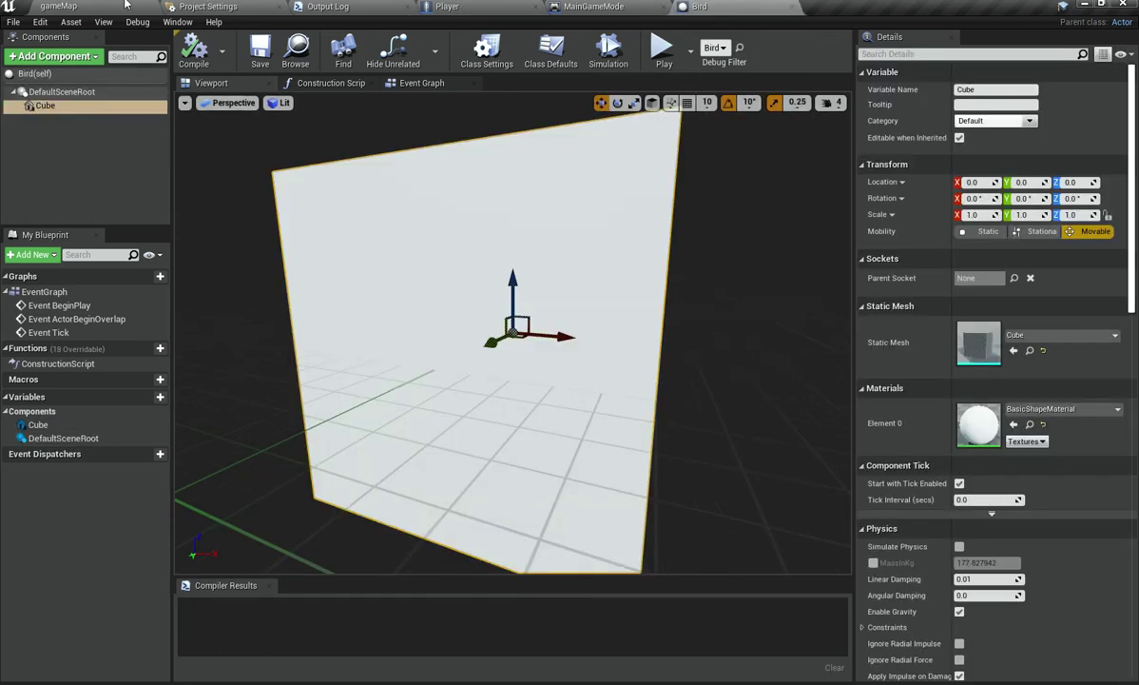
click(57, 6)
click(226, 483)
right_click(246, 577)
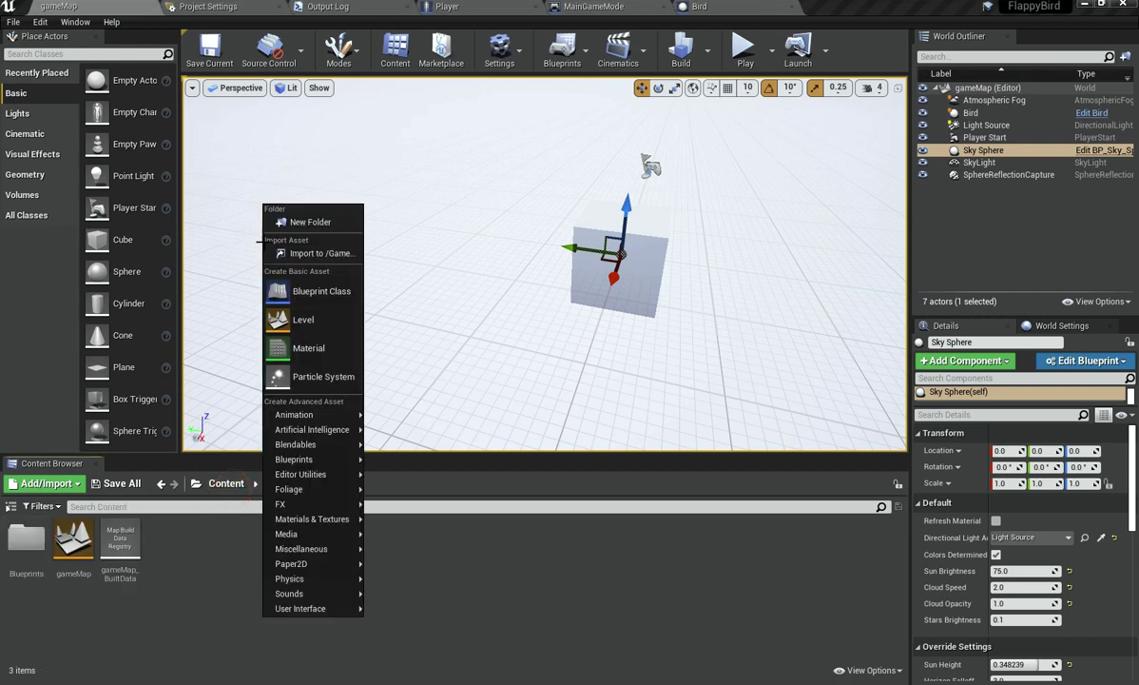
click(304, 209)
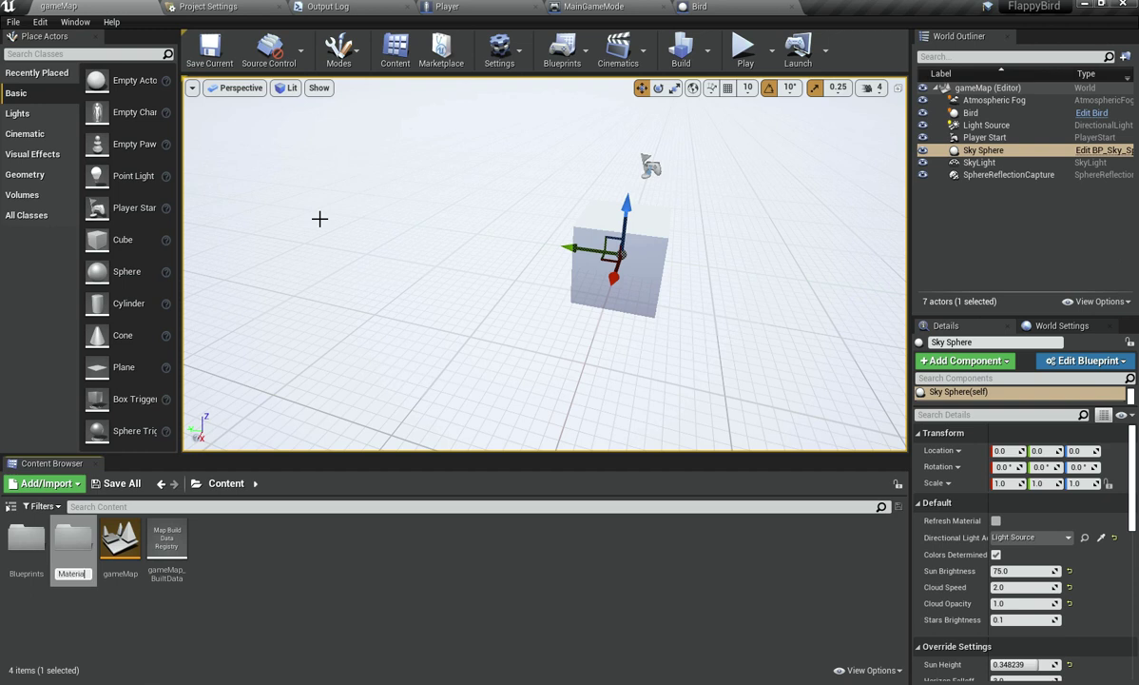
key(Return)
key(Return)
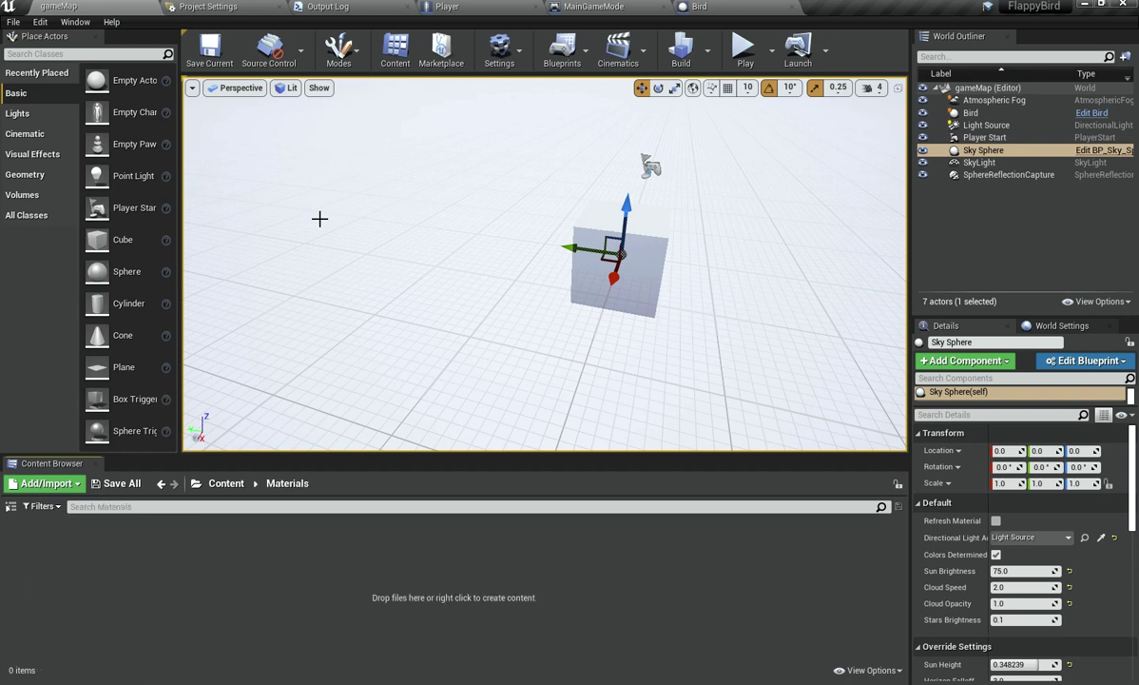
Step: Create a material named Dark in the Materials folder and open it for editing
right_click(191, 605)
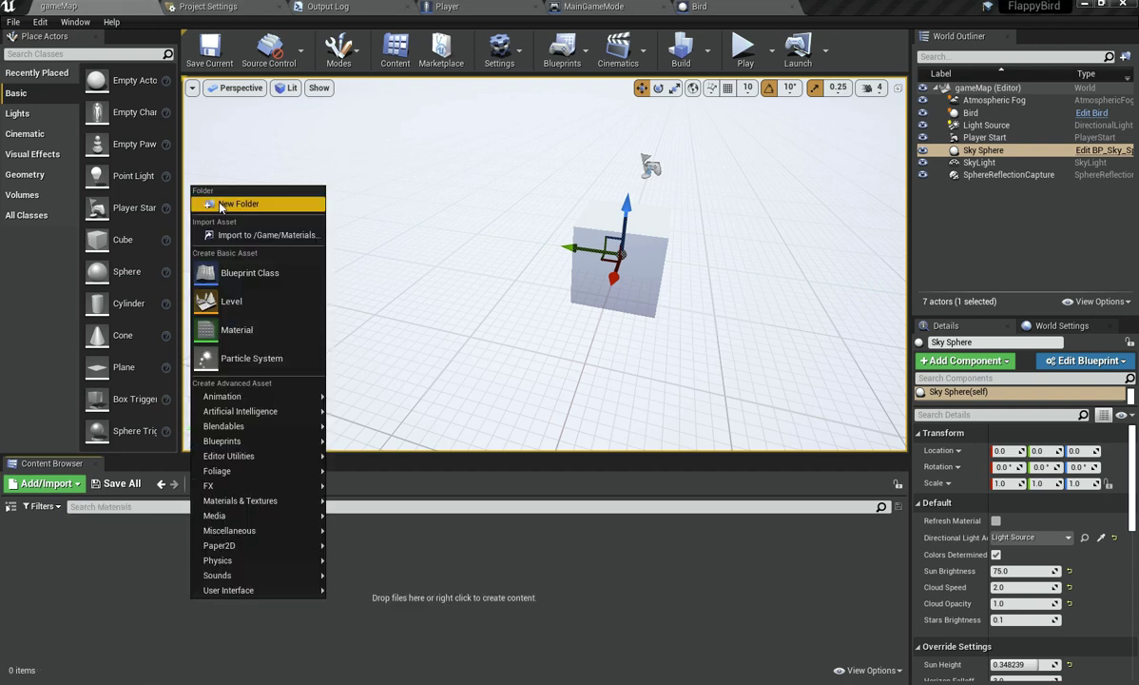
click(237, 326)
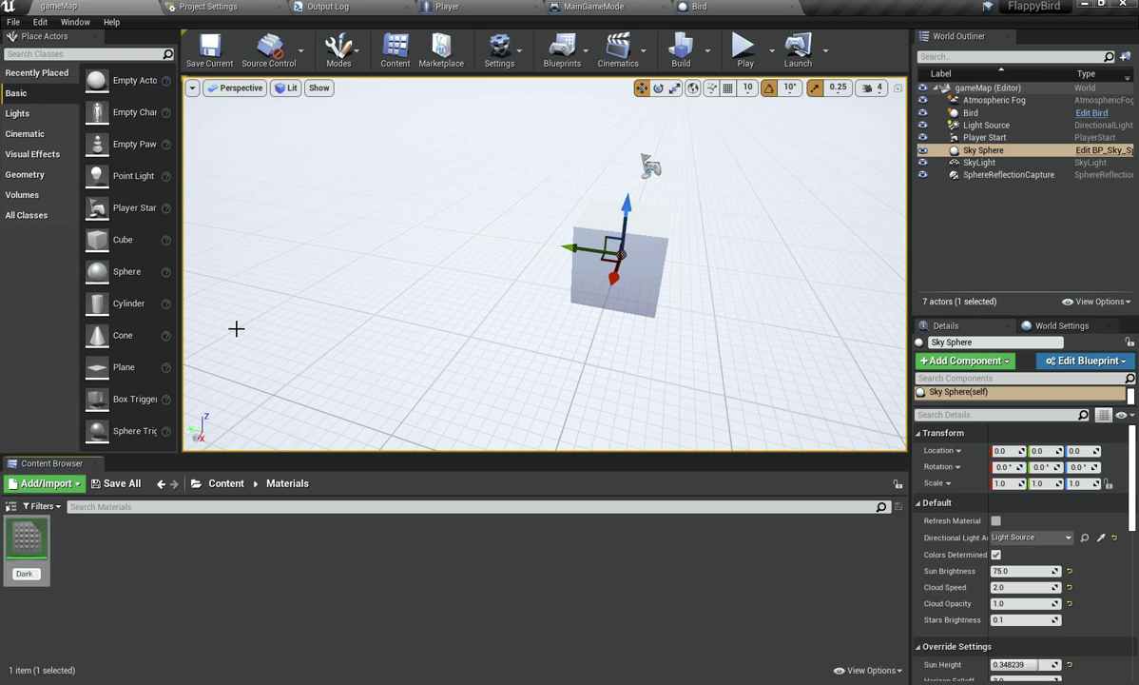
key(Return)
key(Return)
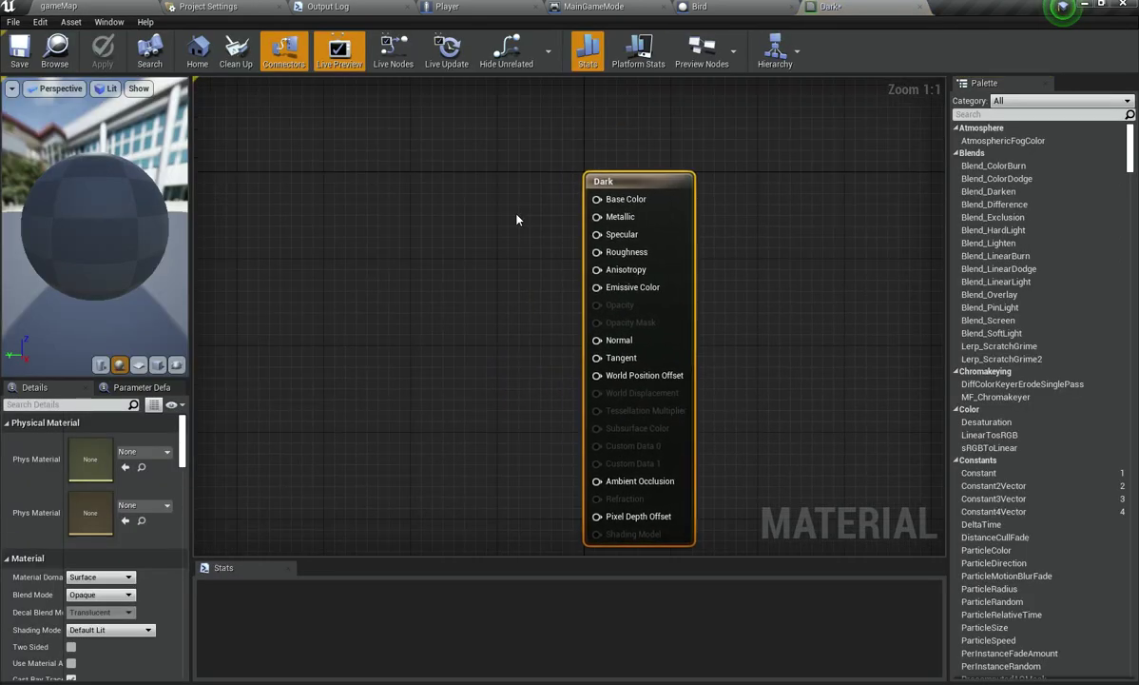
Step: Add a Constant3Vector node connected to the Dark material's Base Color and place it beside the material node
drag(597, 199, 498, 216)
text(3)
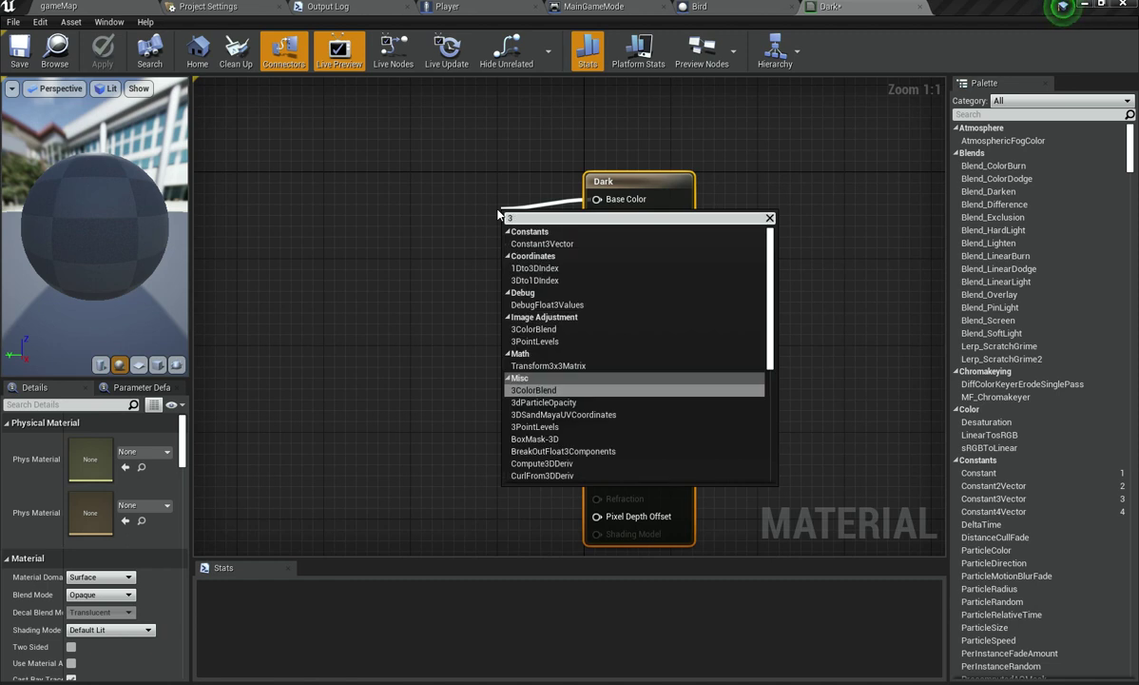
text(ve)
key(Return)
drag(566, 242, 486, 205)
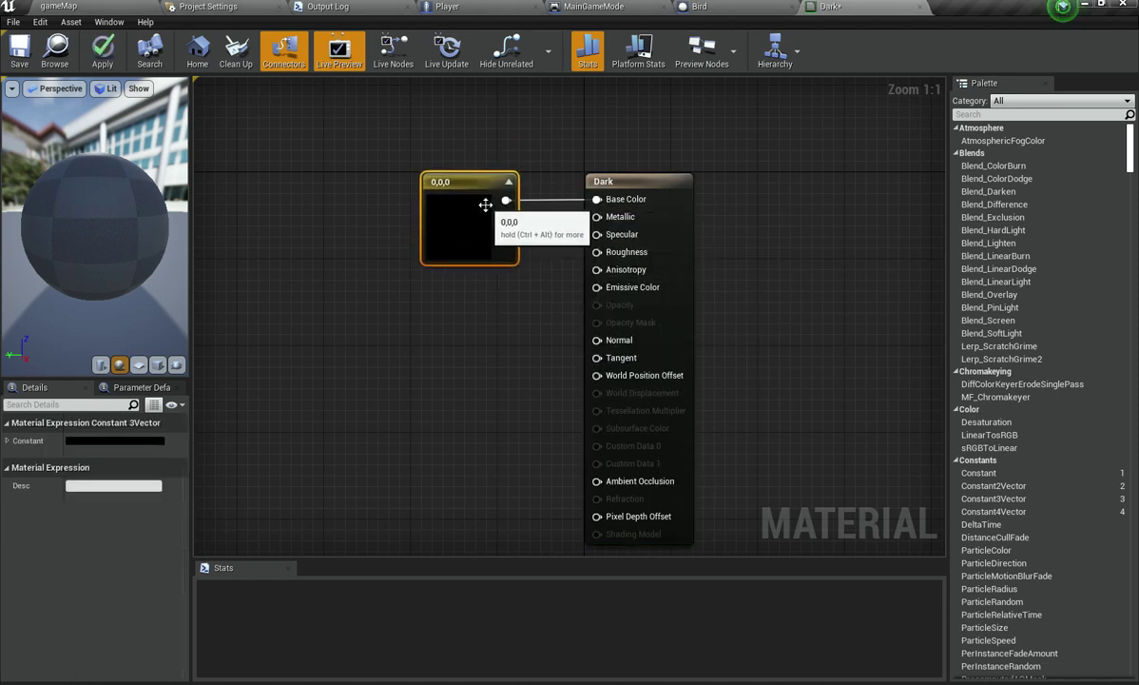
Step: Set the vector's color to dark grey 0.0781, 0.0781, 0.0781, apply the material and inspect the preview sphere
double_click(484, 205)
drag(695, 374, 687, 375)
click(695, 533)
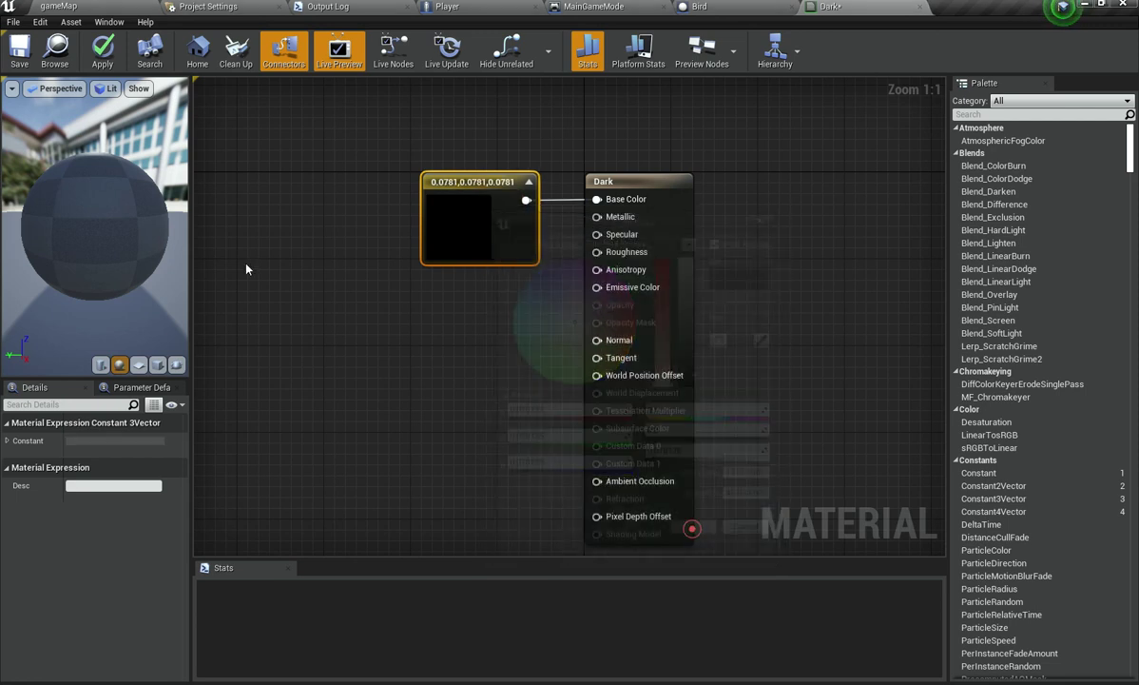
click(103, 53)
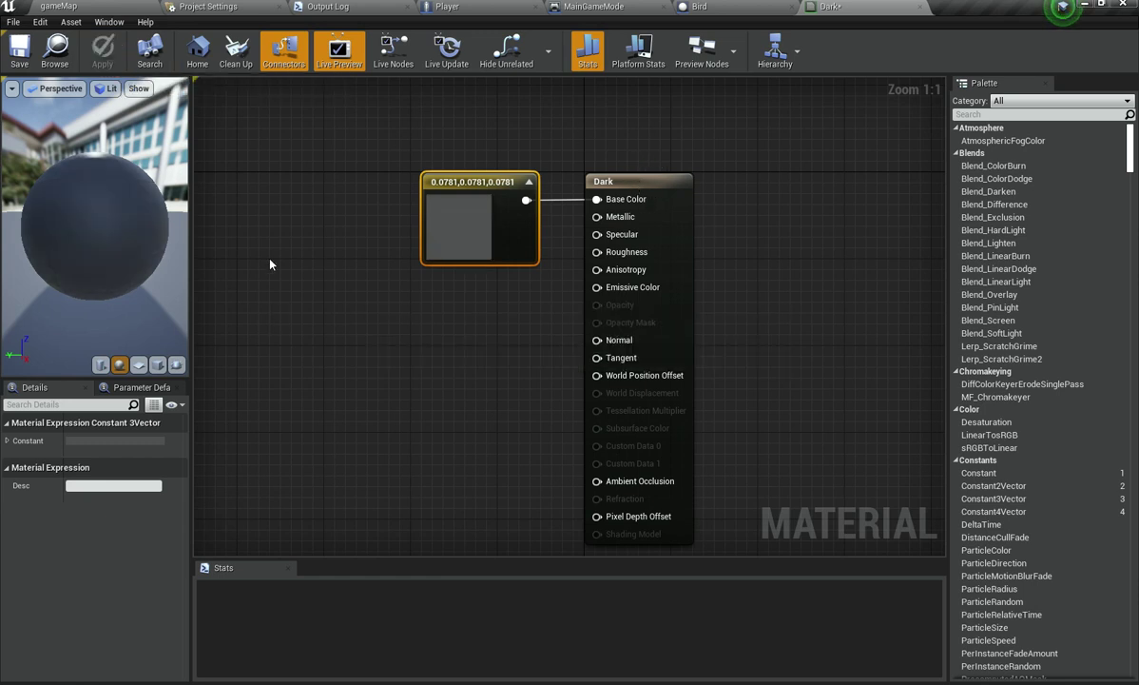
drag(114, 203, 48, 203)
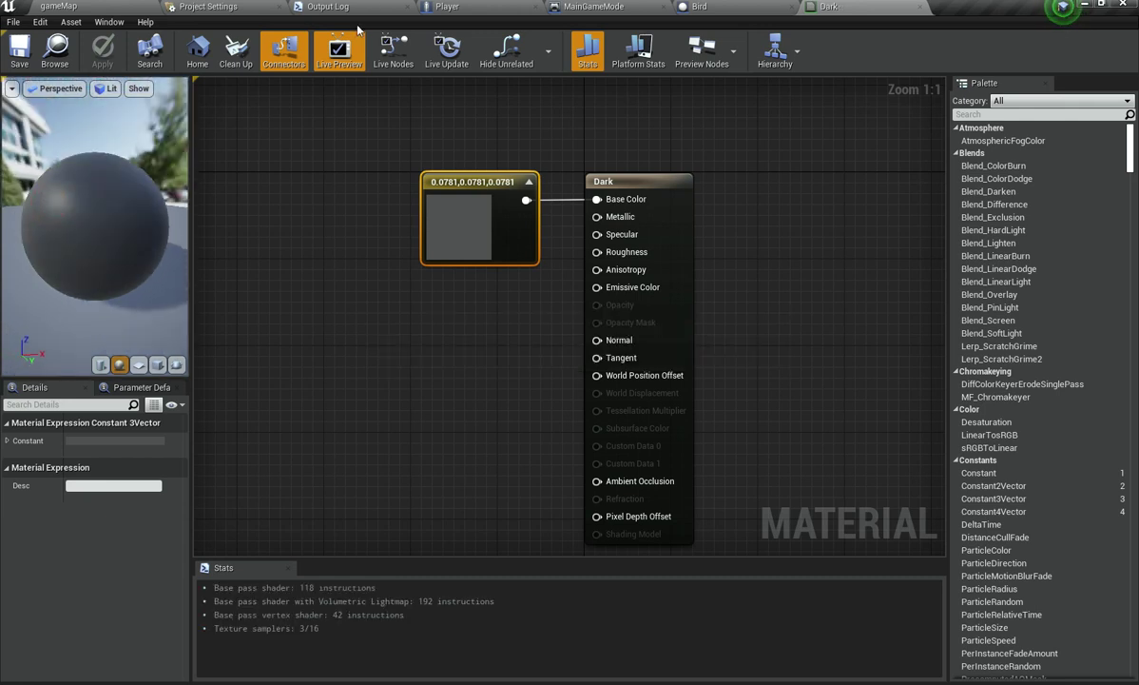
Step: Assign the Dark material to the Bird blueprint's Cube component, play the level to check it, and stop the session
click(775, 5)
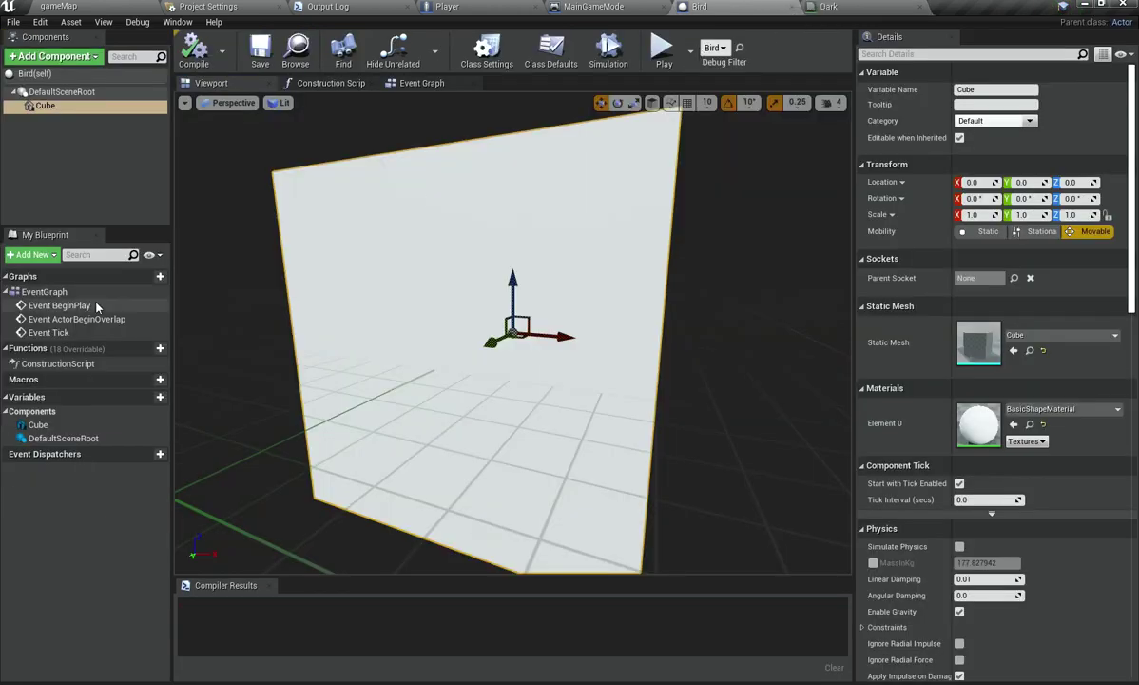
click(1042, 407)
text(d)
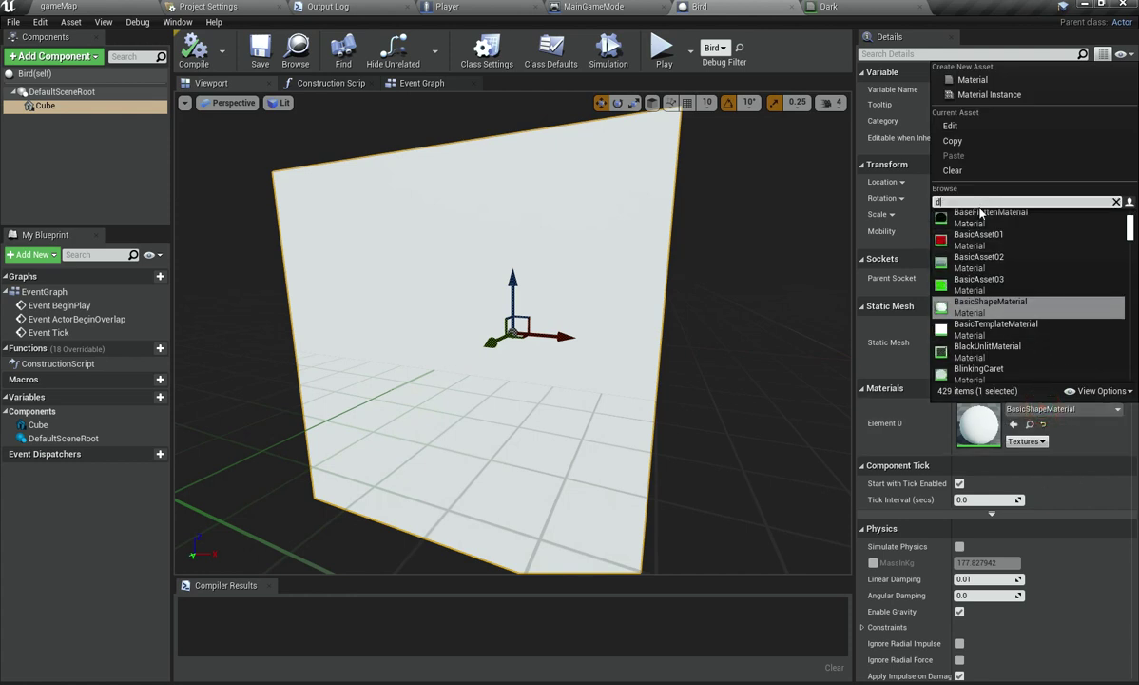
text(a)
click(983, 216)
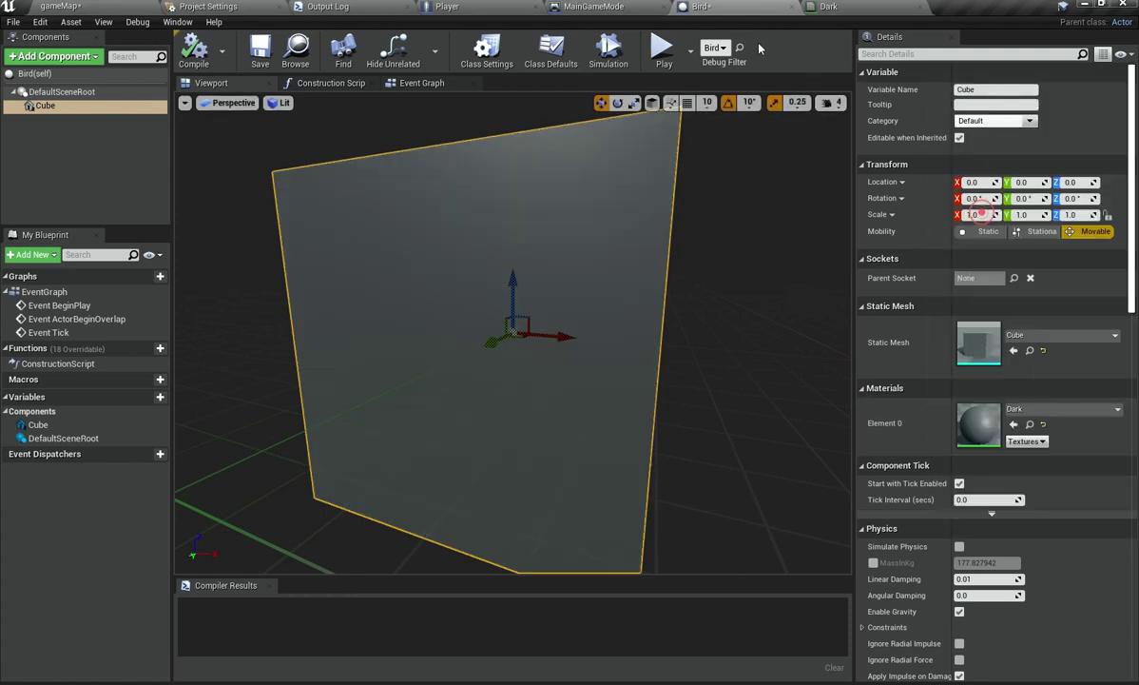
click(664, 48)
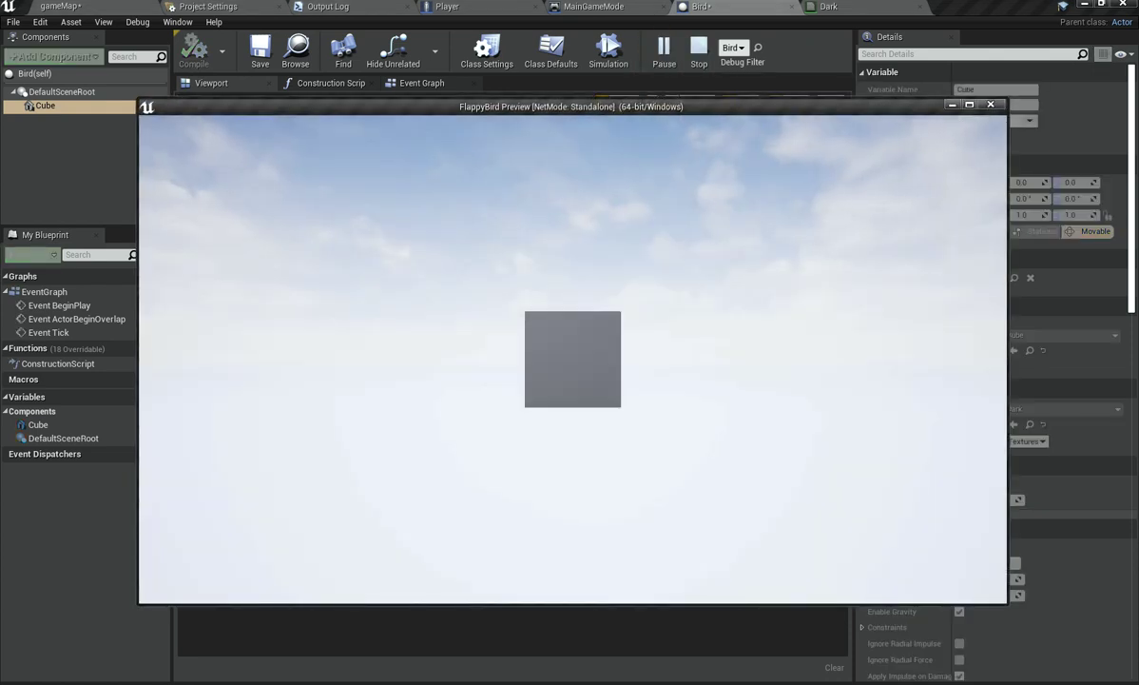
key(Escape)
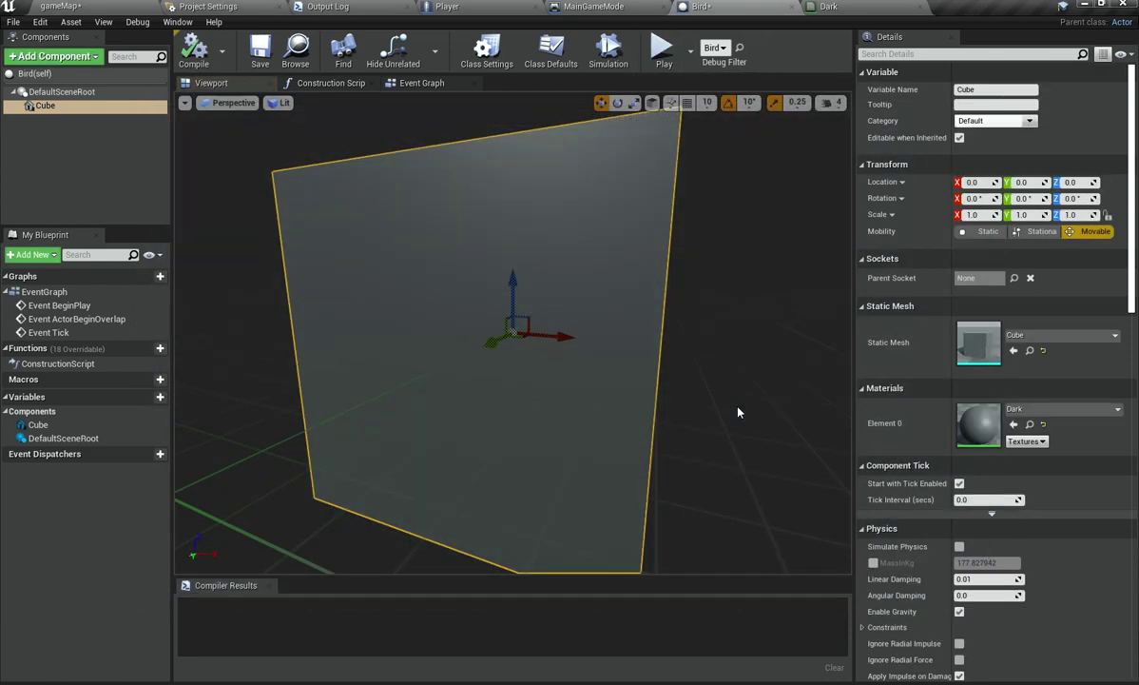
Step: Save the Bird blueprint
scroll(715, 411, down, 8)
scroll(692, 410, up, 5)
right_drag(691, 410, 677, 468)
right_drag(485, 332, 575, 348)
scroll(587, 372, down, 8)
scroll(597, 391, up, 4)
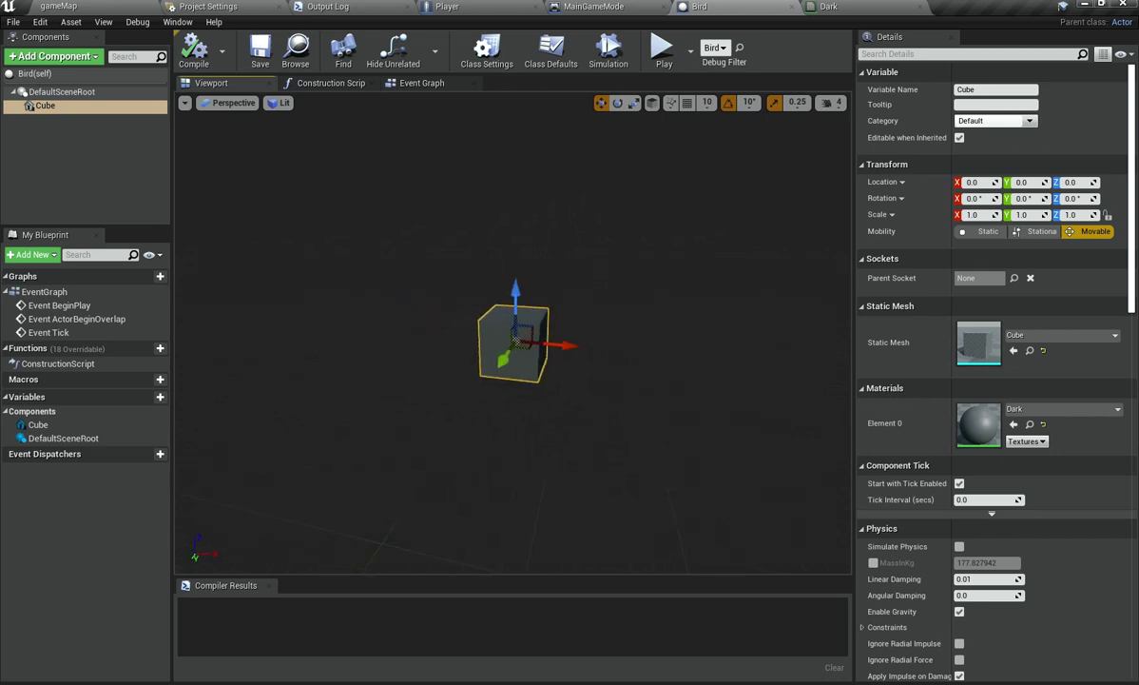
click(264, 68)
click(264, 76)
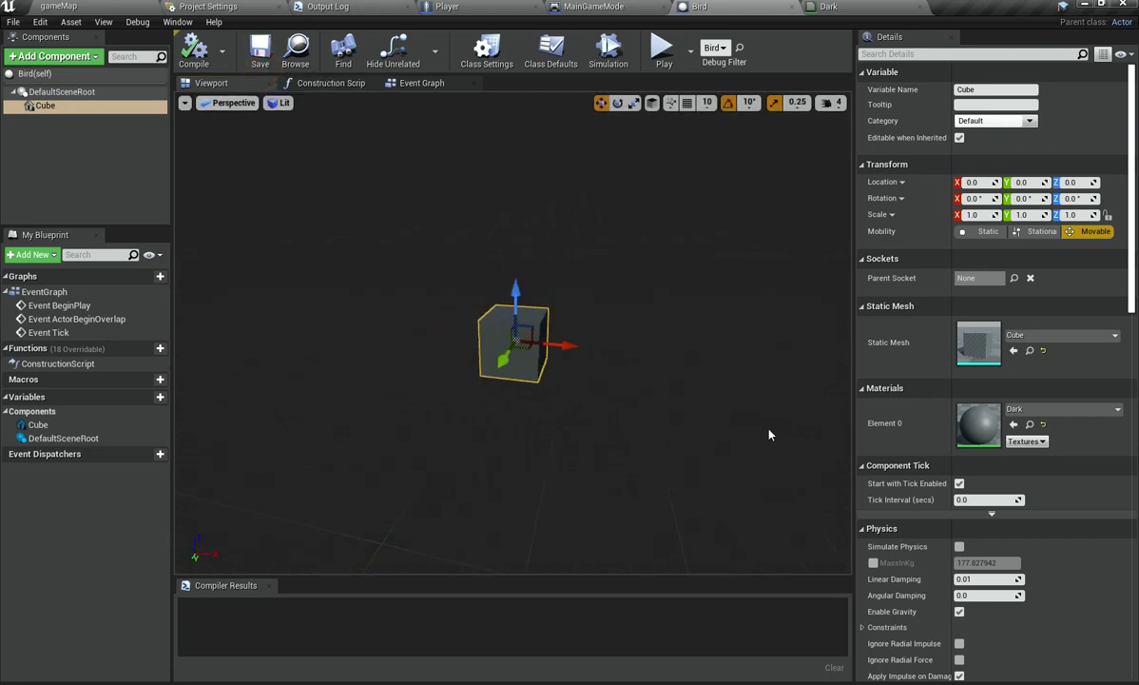
Step: Add a Sphere component to the Bird blueprint and delete the Cube component
click(52, 56)
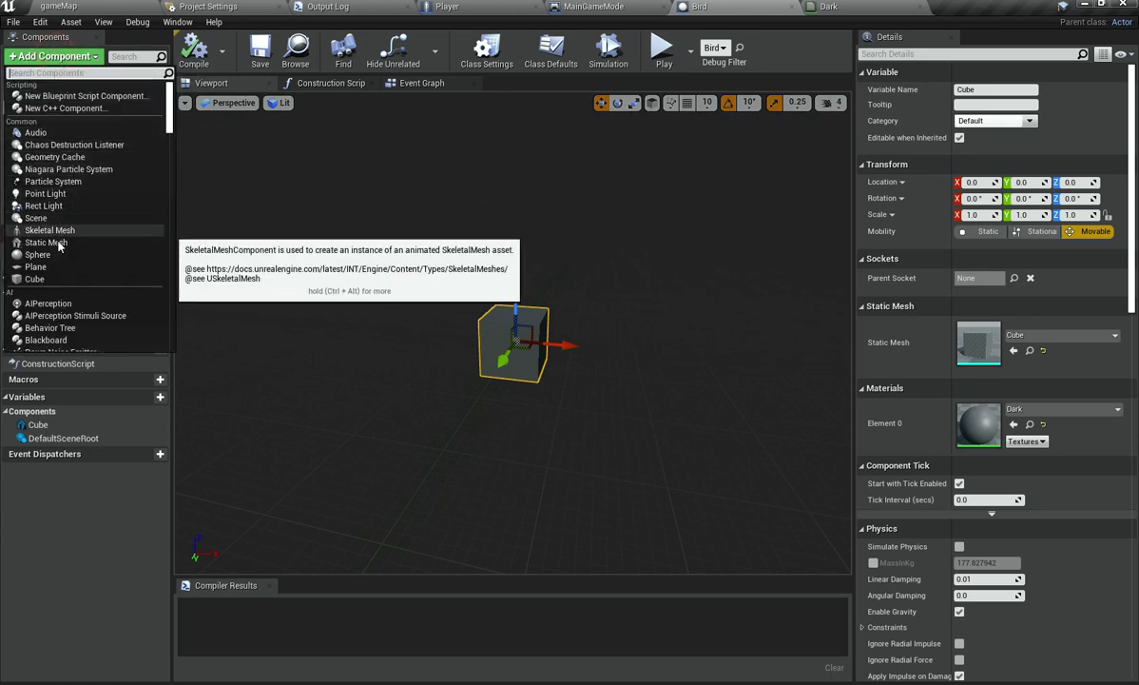
click(38, 255)
click(49, 91)
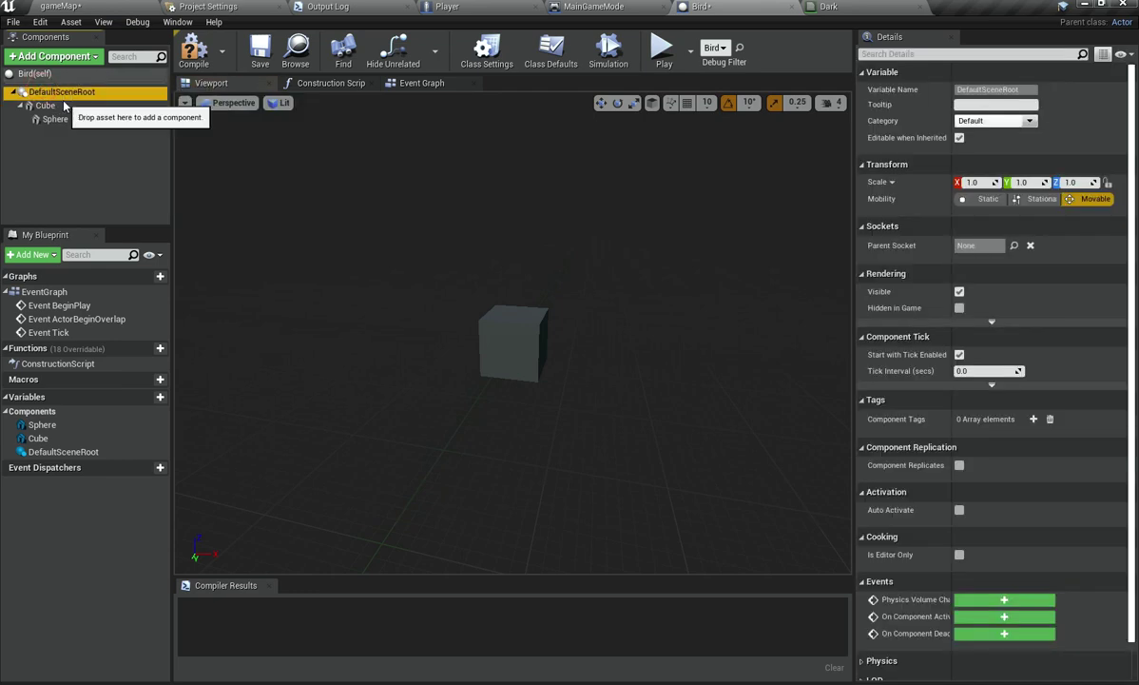
click(45, 106)
key(Delete)
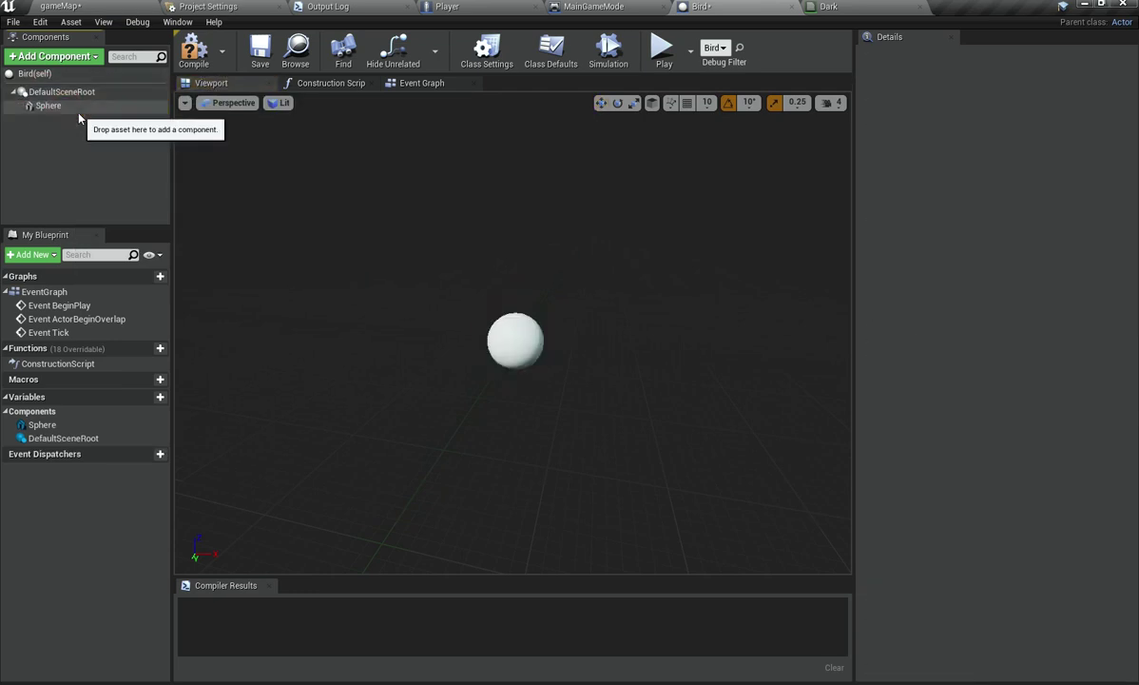
Step: Assign the Dark material to the Sphere component, play the level to check it, and stop the session
click(78, 110)
click(1061, 418)
text(dark)
click(1000, 224)
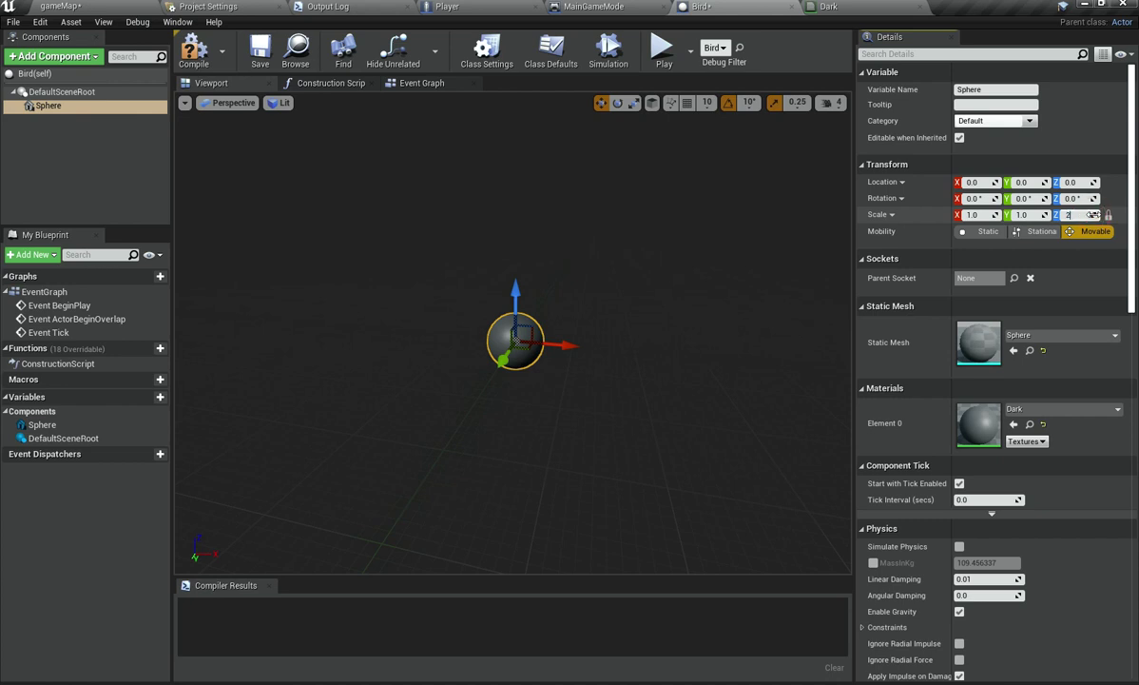
click(662, 49)
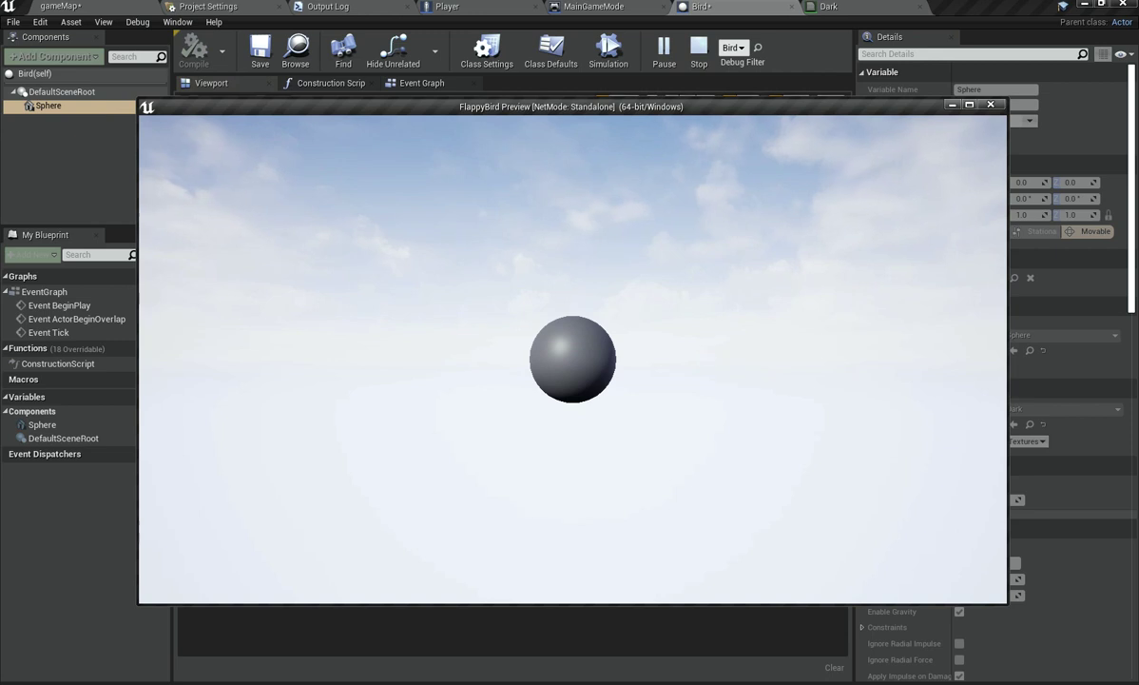
key(Escape)
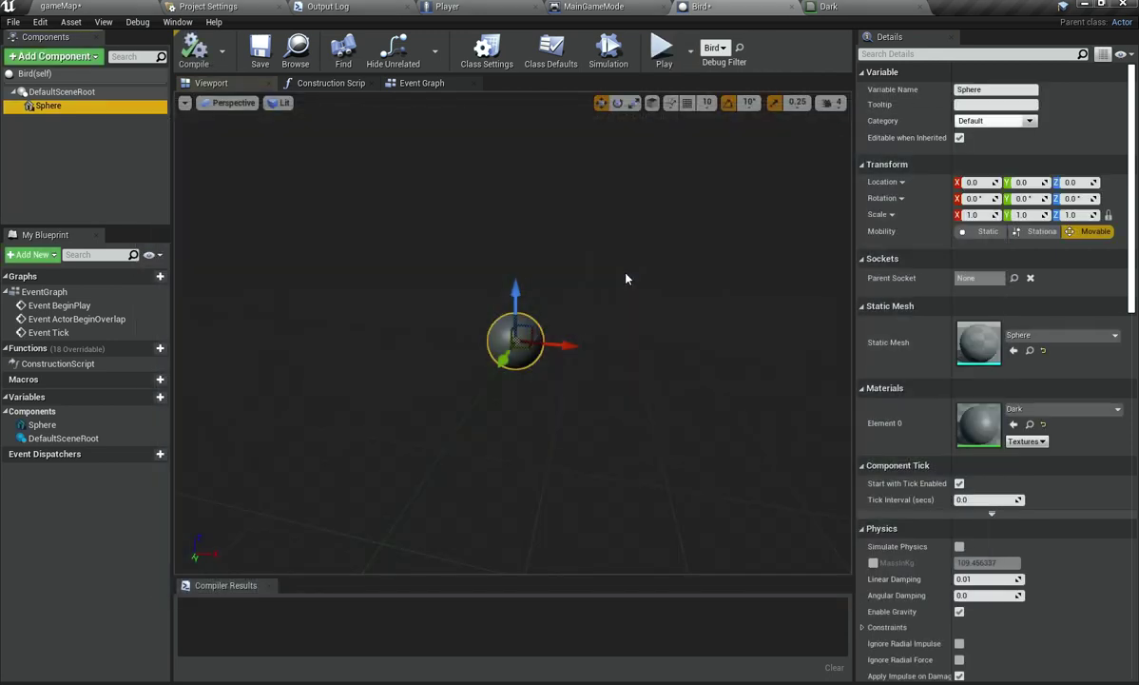
Step: Compile and save the Bird blueprint, then clear the component selection
click(205, 56)
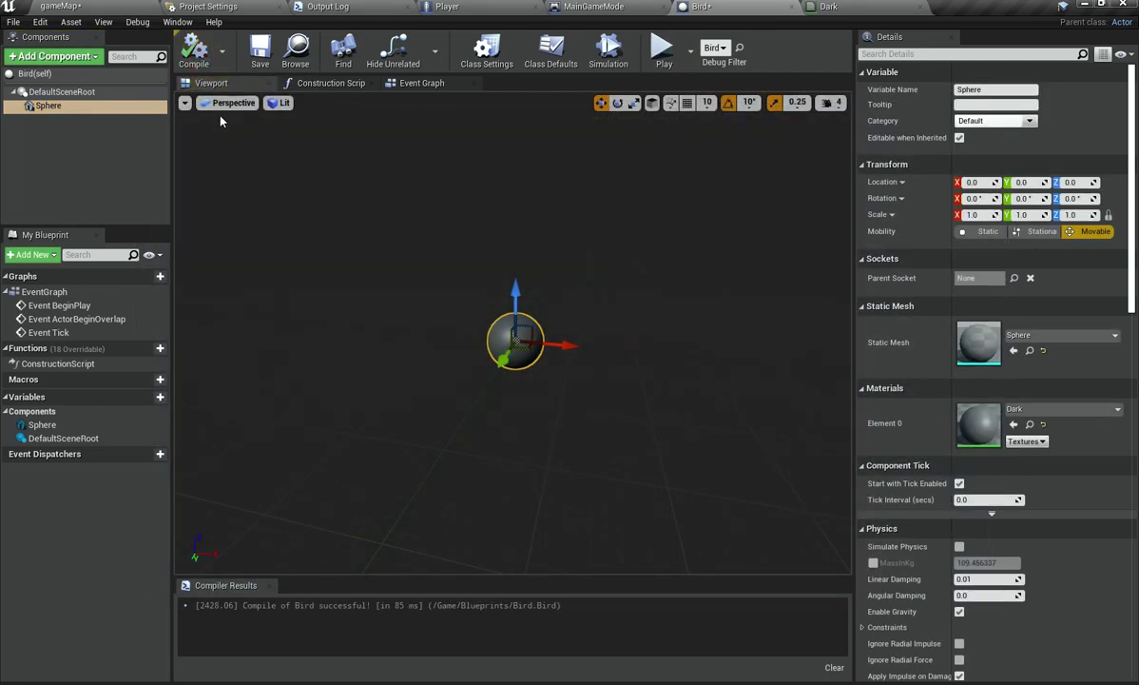
click(221, 121)
click(84, 127)
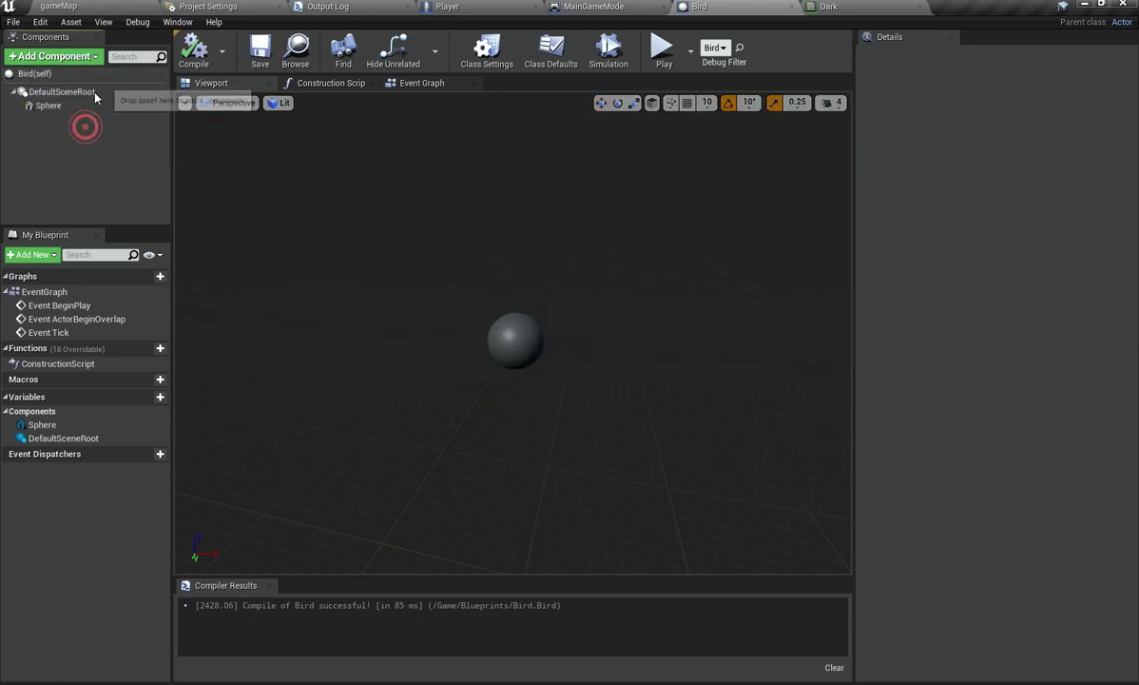
Step: Compare the details of the Bird blueprint's DefaultSceneRoot and Sphere components
click(103, 92)
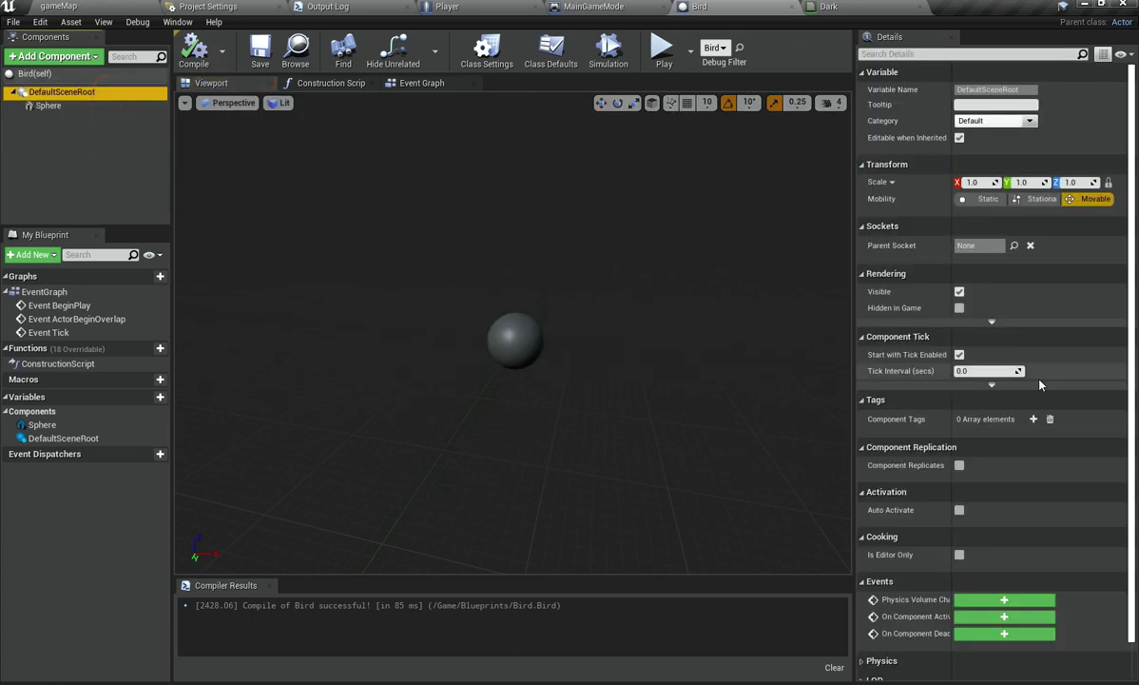
scroll(972, 355, down, 1)
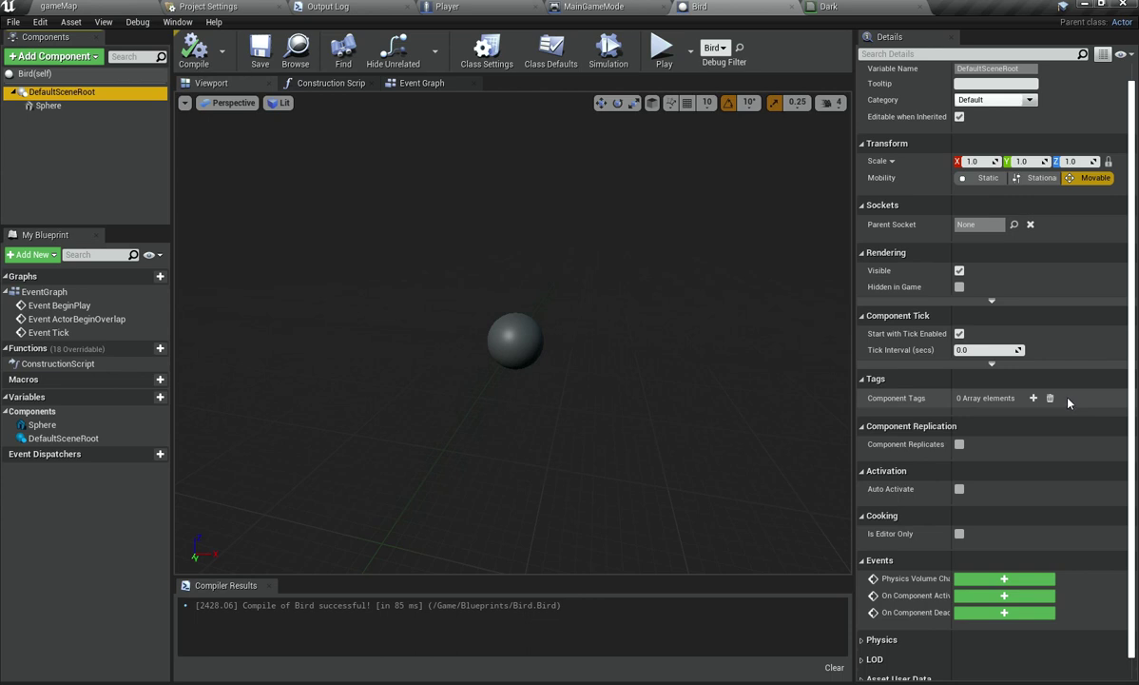
scroll(1068, 402, up, 1)
click(69, 108)
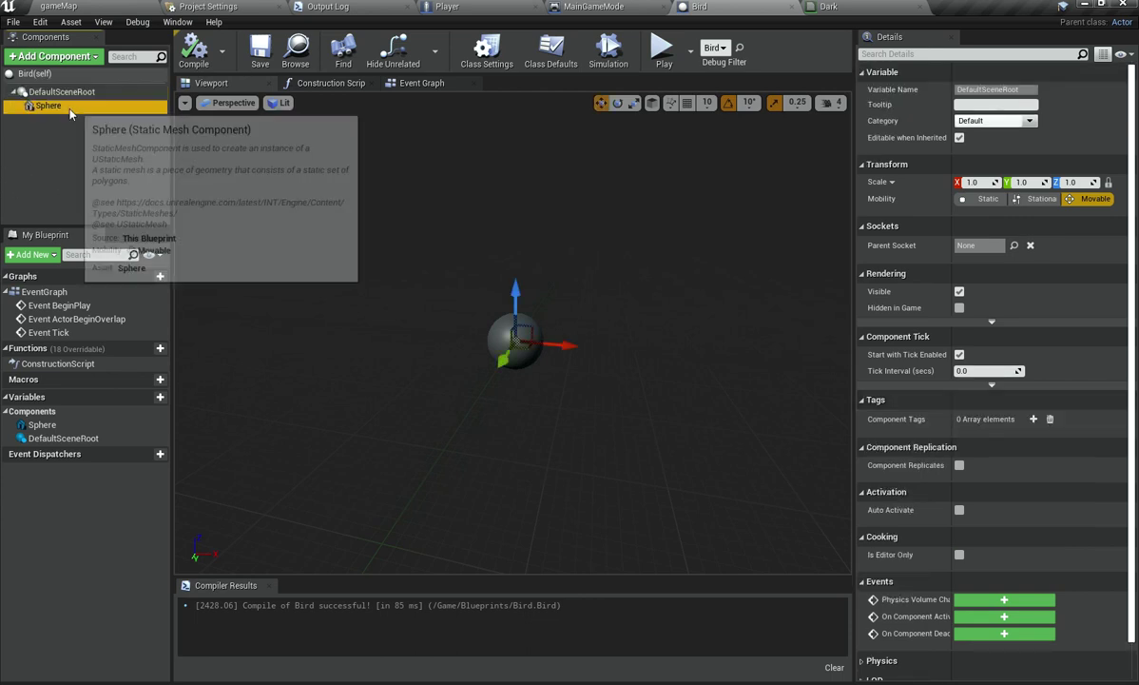
right_click(70, 112)
mouse_move(59, 133)
click(57, 106)
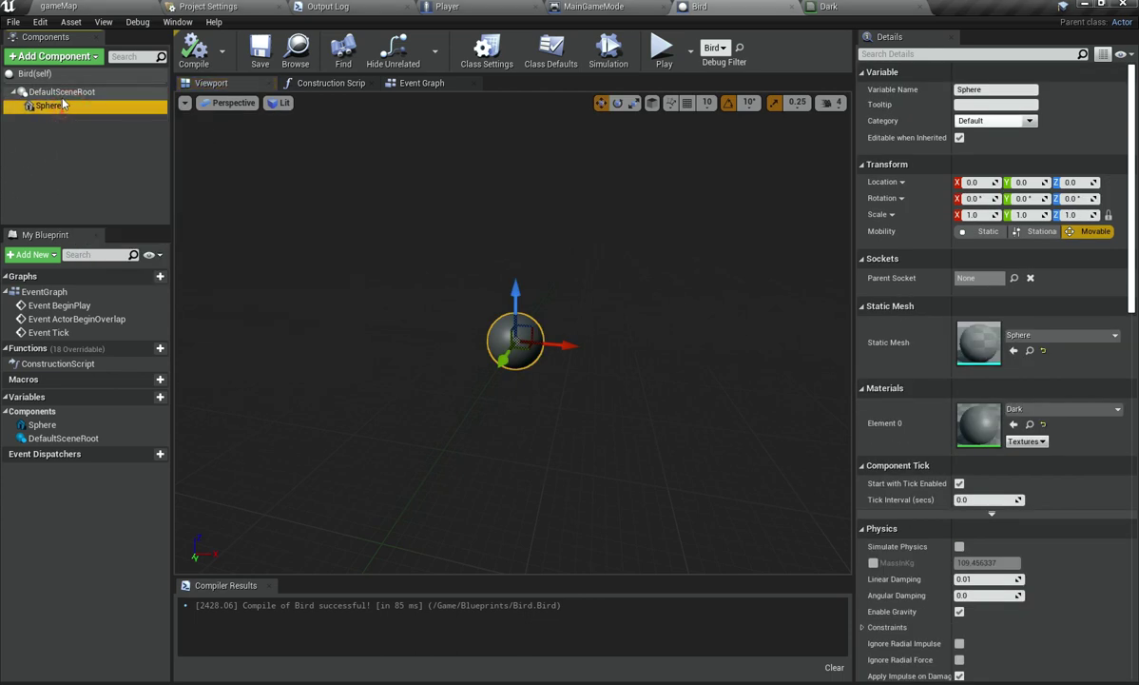
click(52, 91)
click(49, 106)
Step: Make the Sphere component the root of the Bird blueprint in place of DefaultSceneRoot
right_click(61, 109)
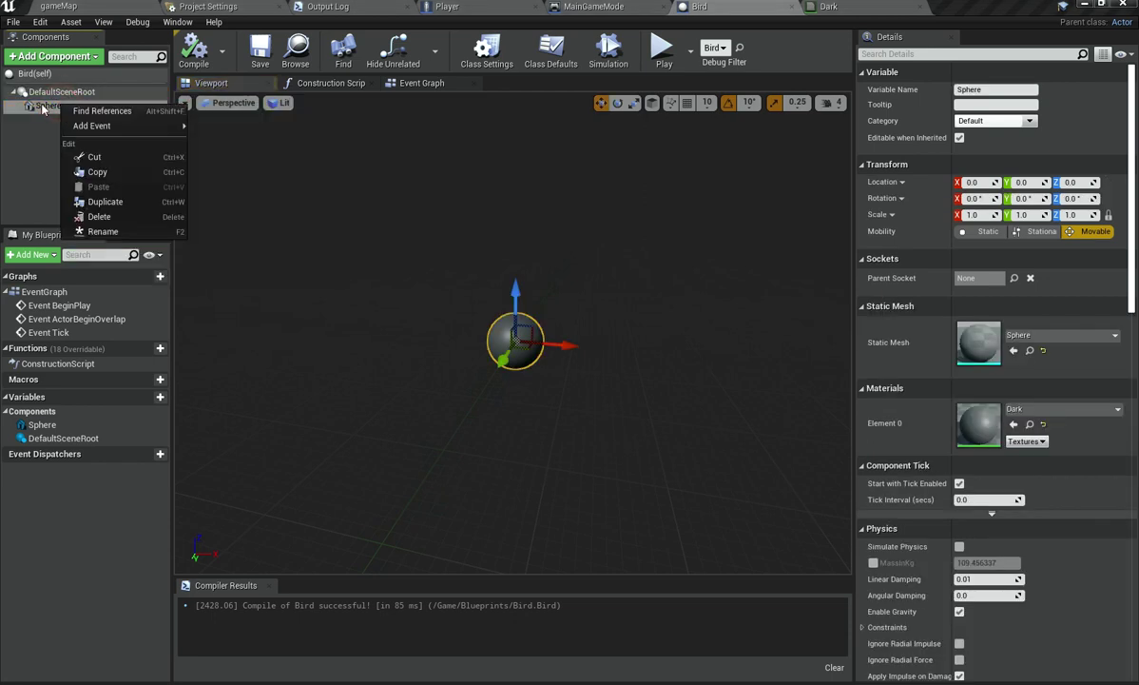
right_click(43, 94)
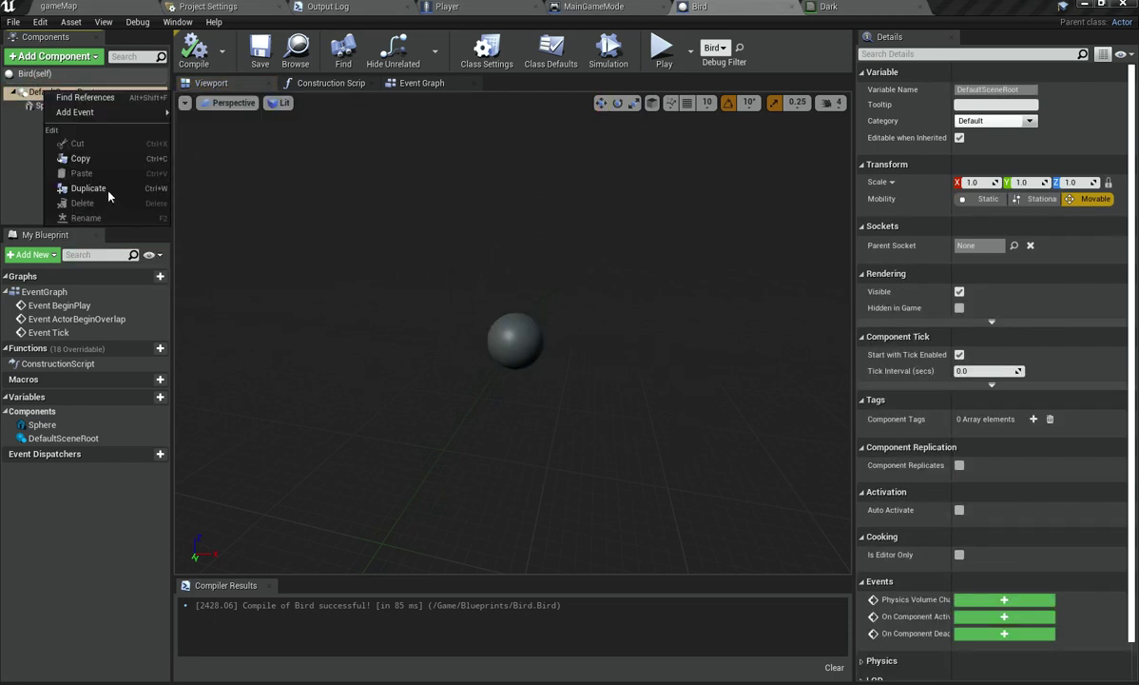
click(5, 153)
click(45, 106)
right_click(46, 106)
click(46, 106)
drag(45, 105, 45, 95)
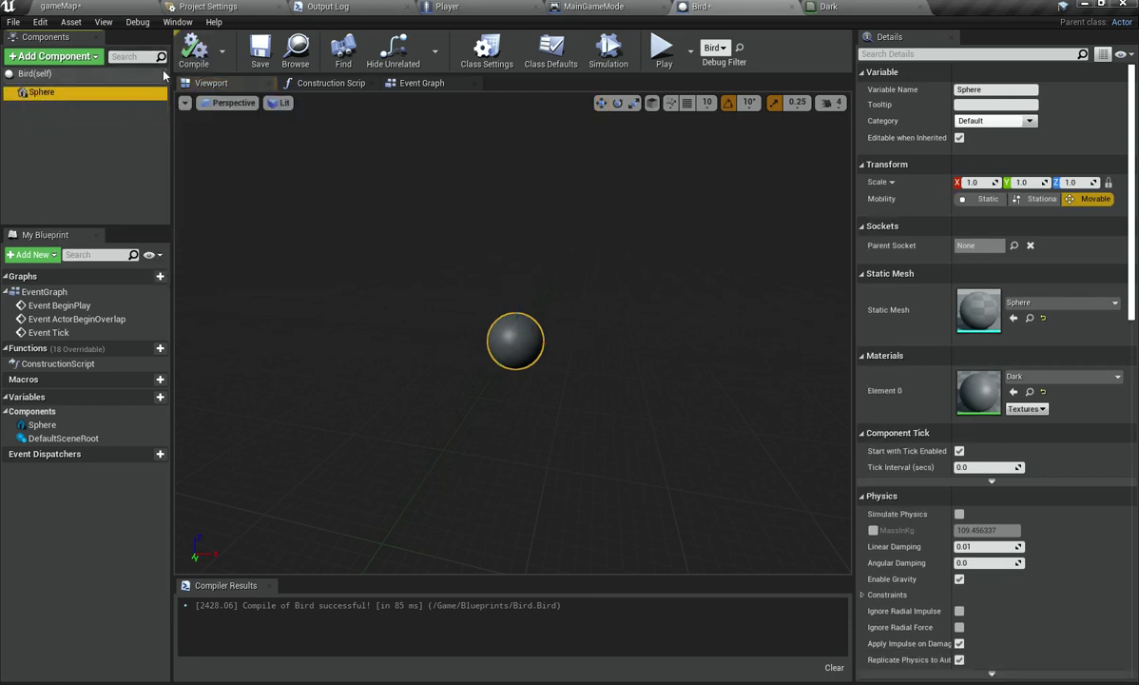
Step: Compile the Bird blueprint and play the level to check the new root, then stop the session
click(195, 50)
click(664, 50)
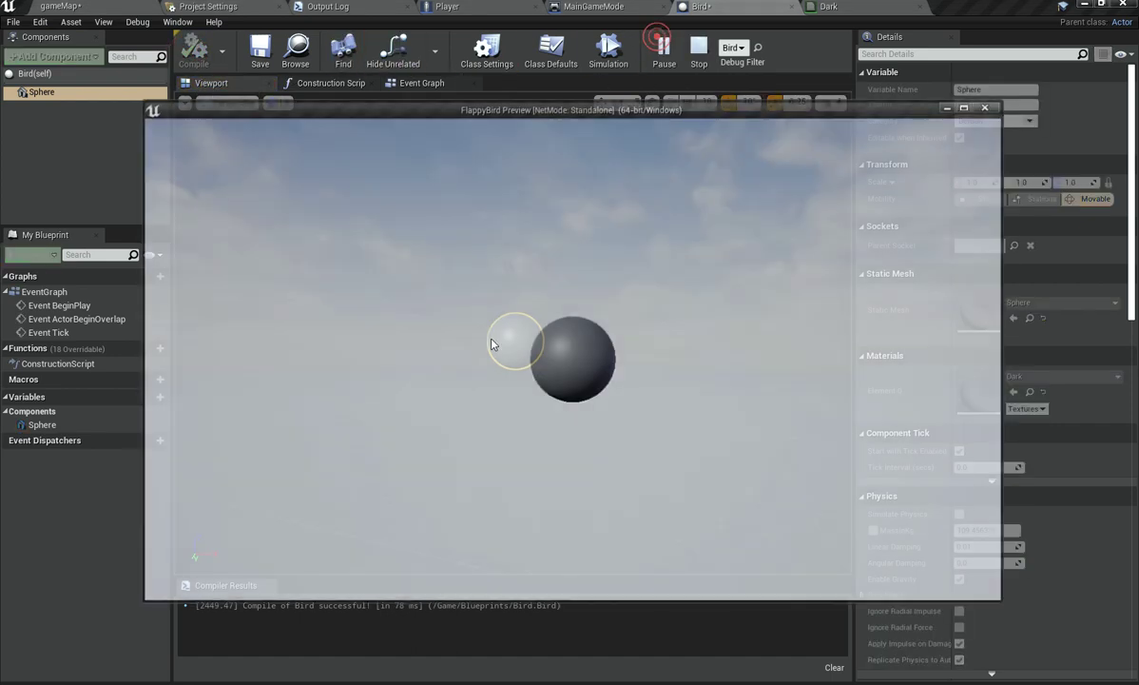
key(Escape)
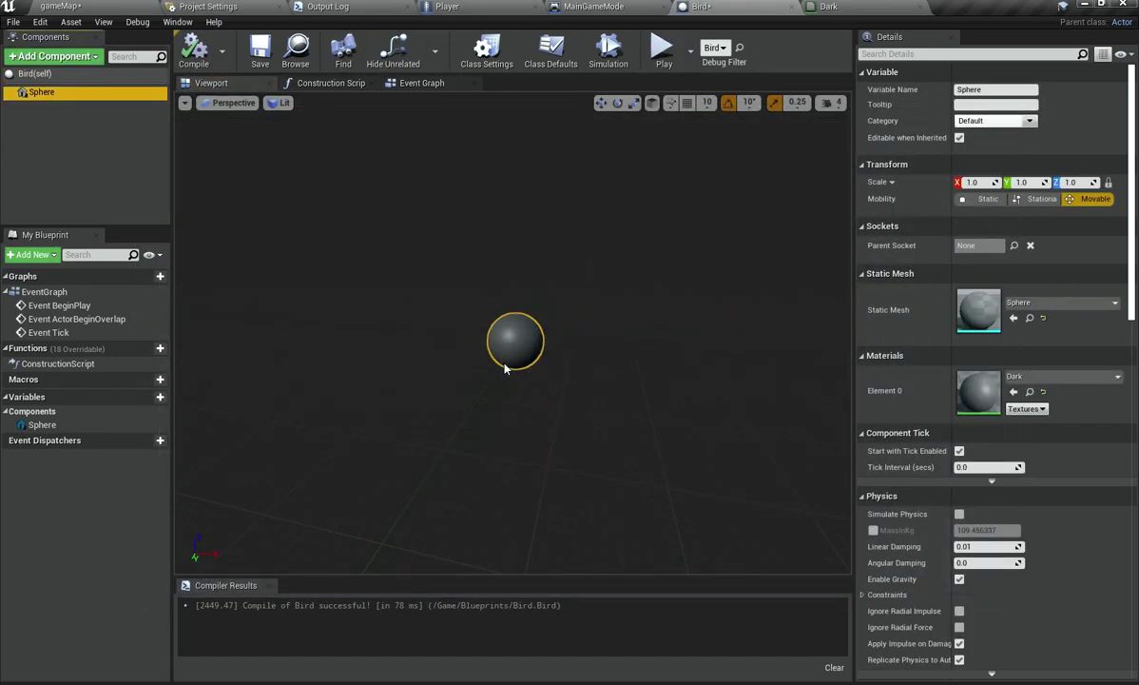
Step: Enable Simulate Physics on the Sphere component and play the level twice to test it
click(960, 514)
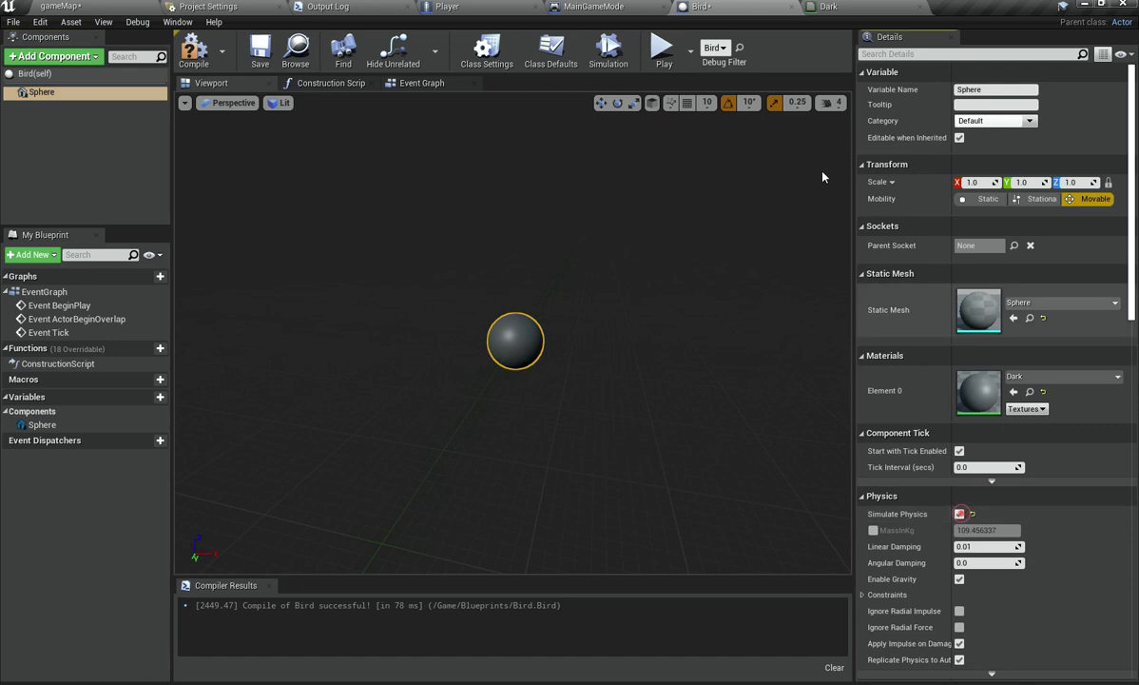
click(663, 52)
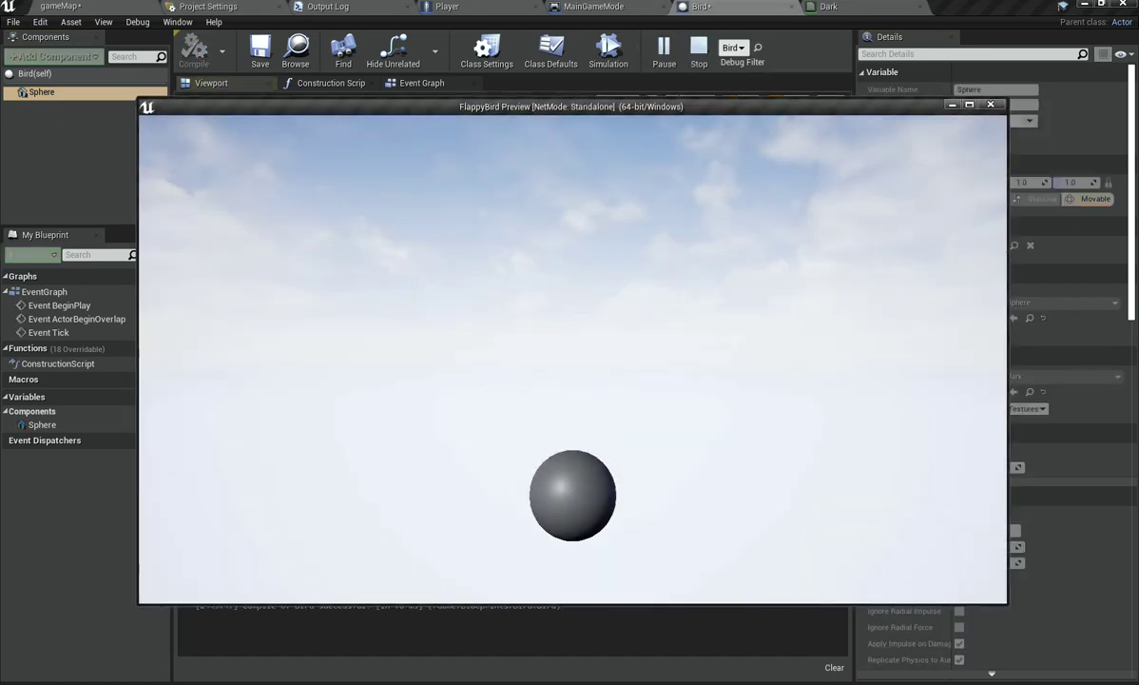
key(Escape)
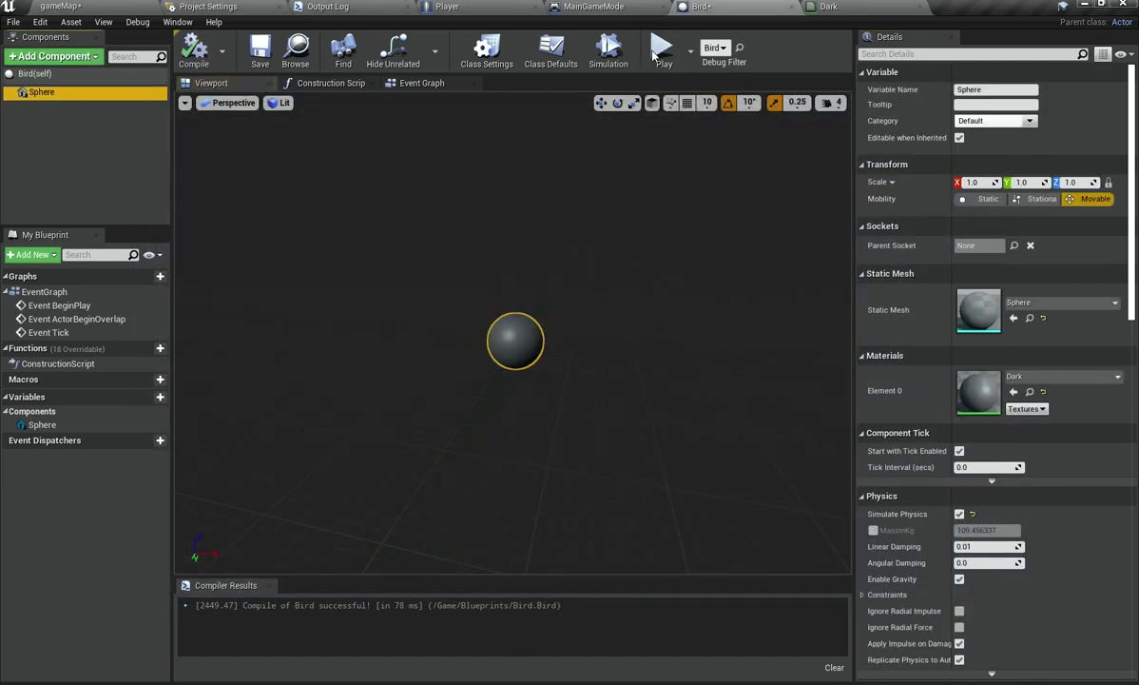
click(659, 52)
key(Escape)
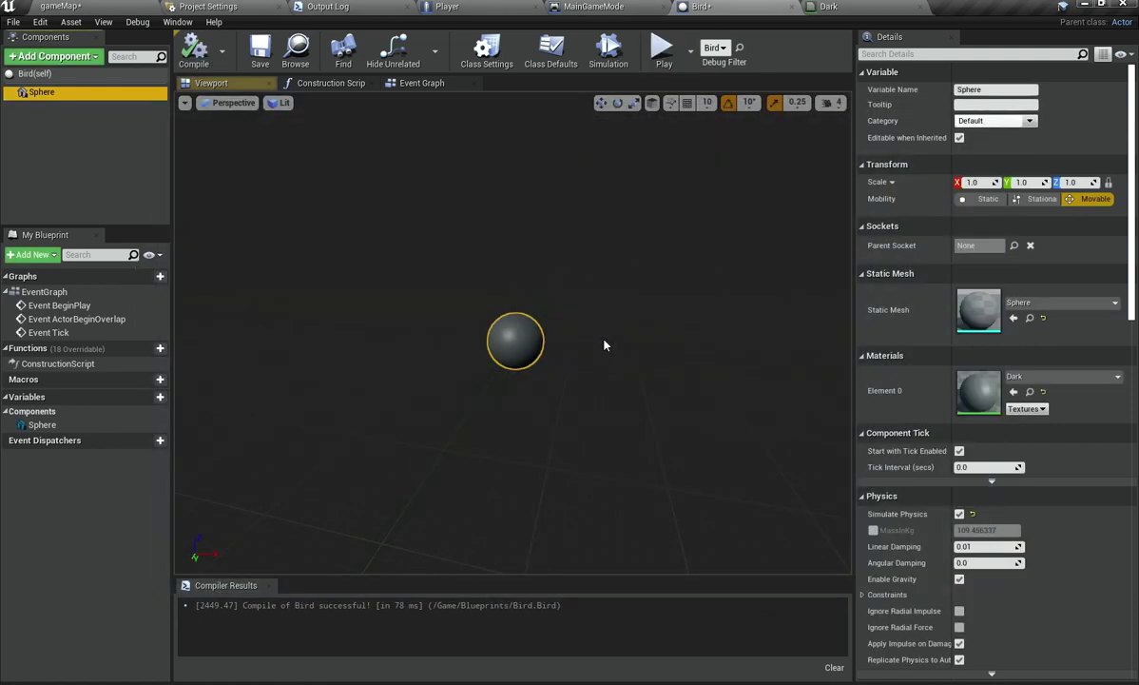
Step: Override the Sphere's mass with 0.001 kg and play the level to test how it falls
scroll(929, 538, down, 1)
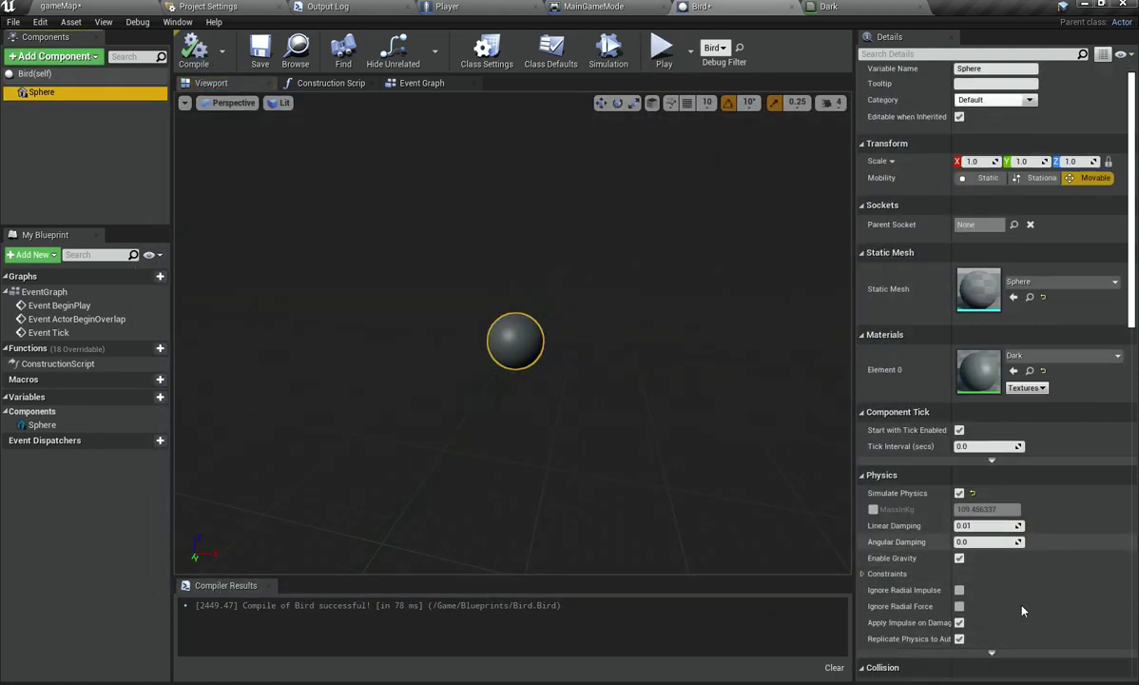
click(873, 509)
double_click(1002, 510)
text(0.001)
key(Return)
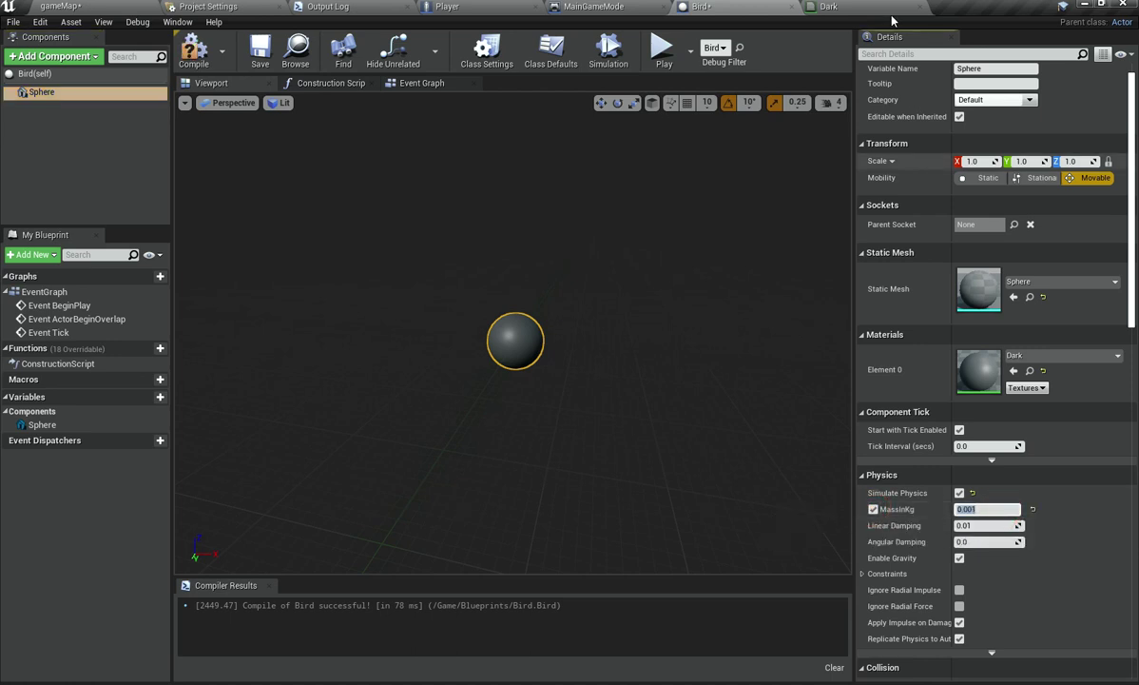
click(663, 50)
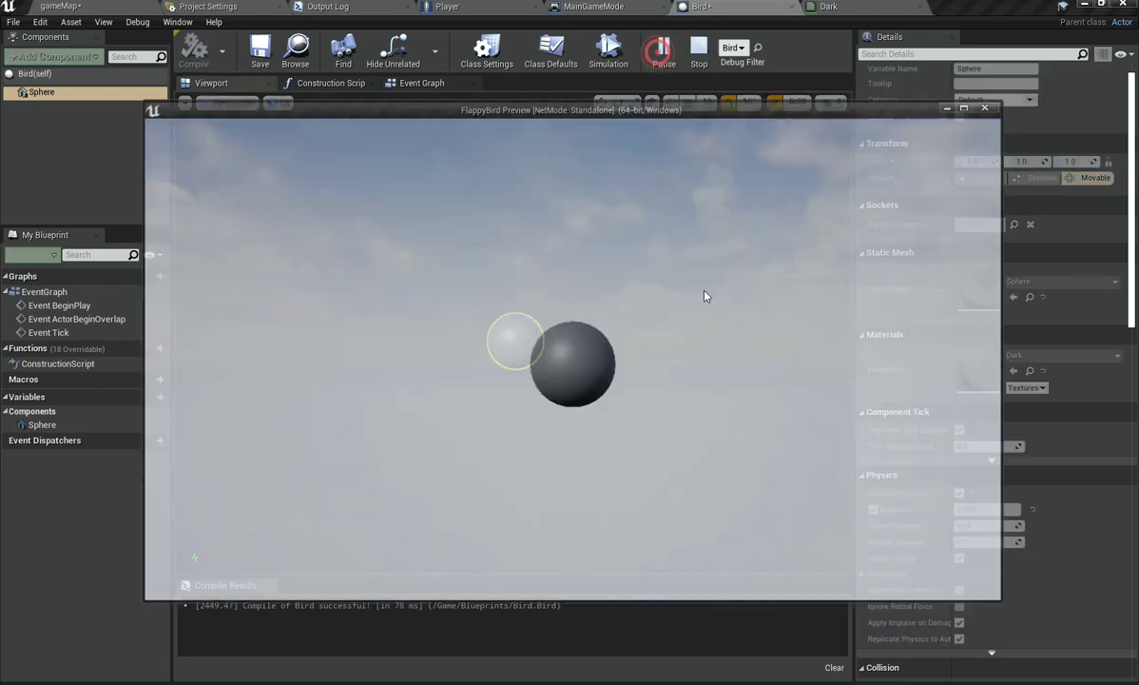
key(Escape)
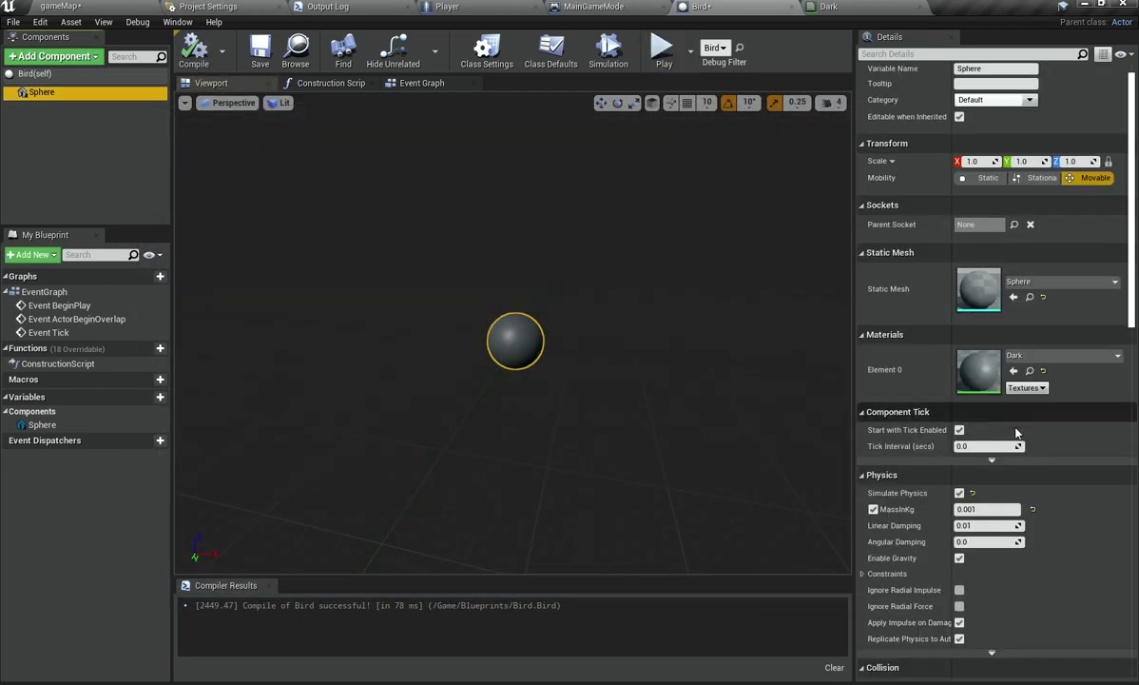
Step: Reset the Sphere's mass to its default and turn off the mass override
scroll(969, 466, down, 1)
click(1032, 487)
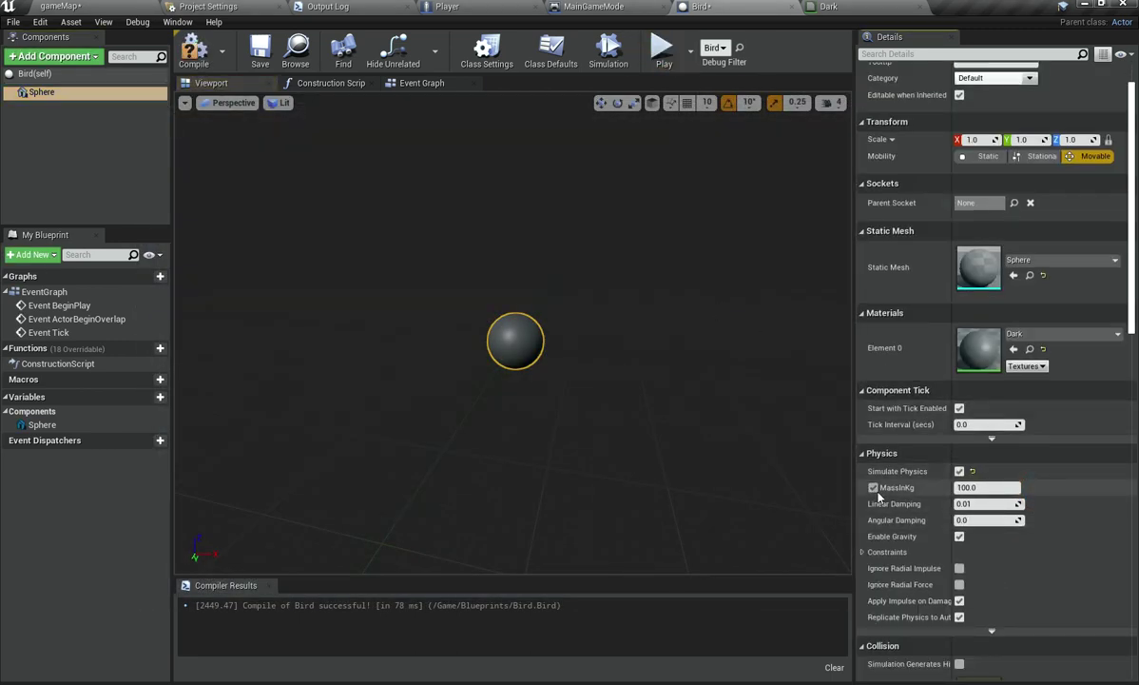
click(873, 487)
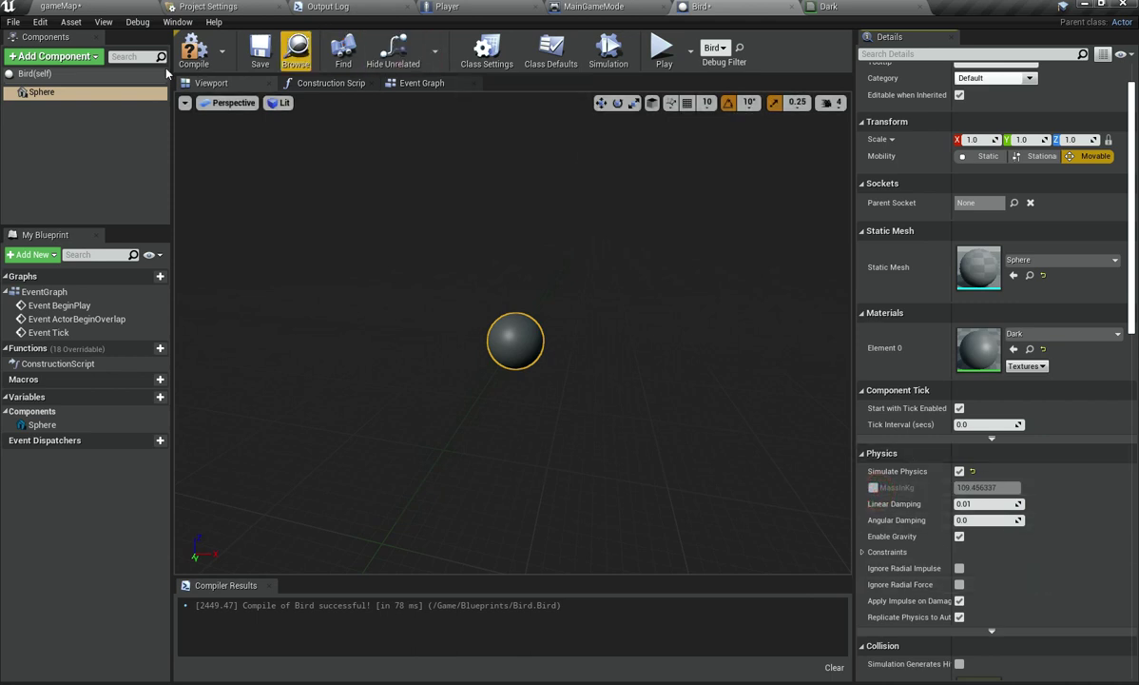
Step: Play-test the physics-driven sphere, then compile the Bird blueprint and save all changes
click(195, 47)
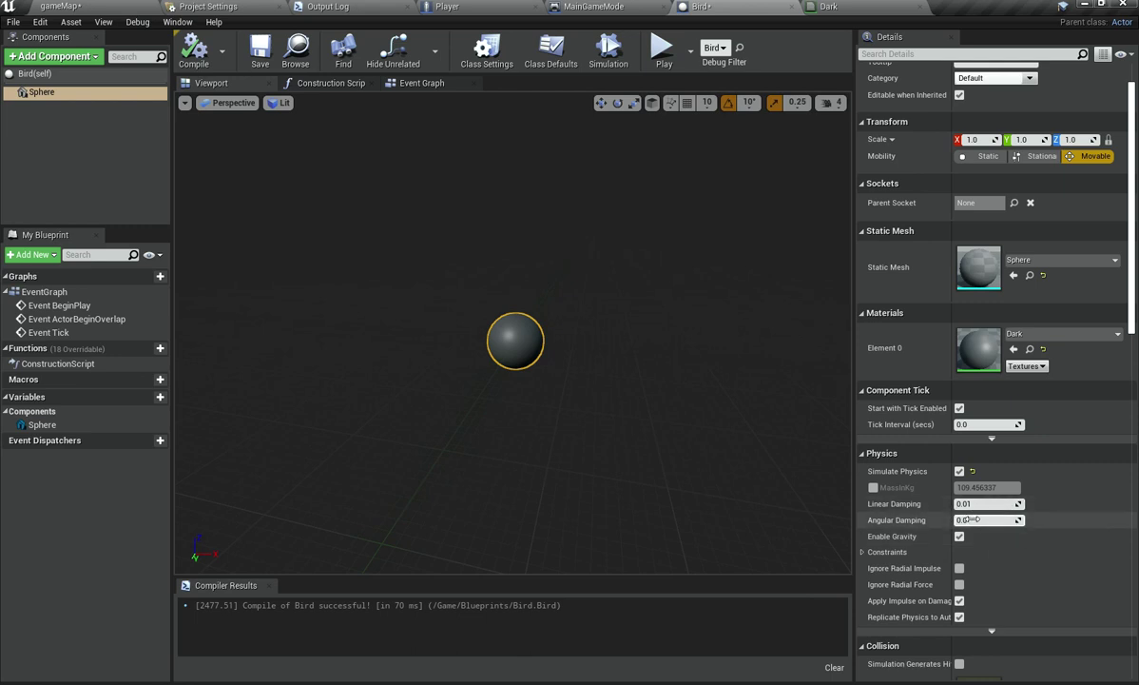
click(194, 49)
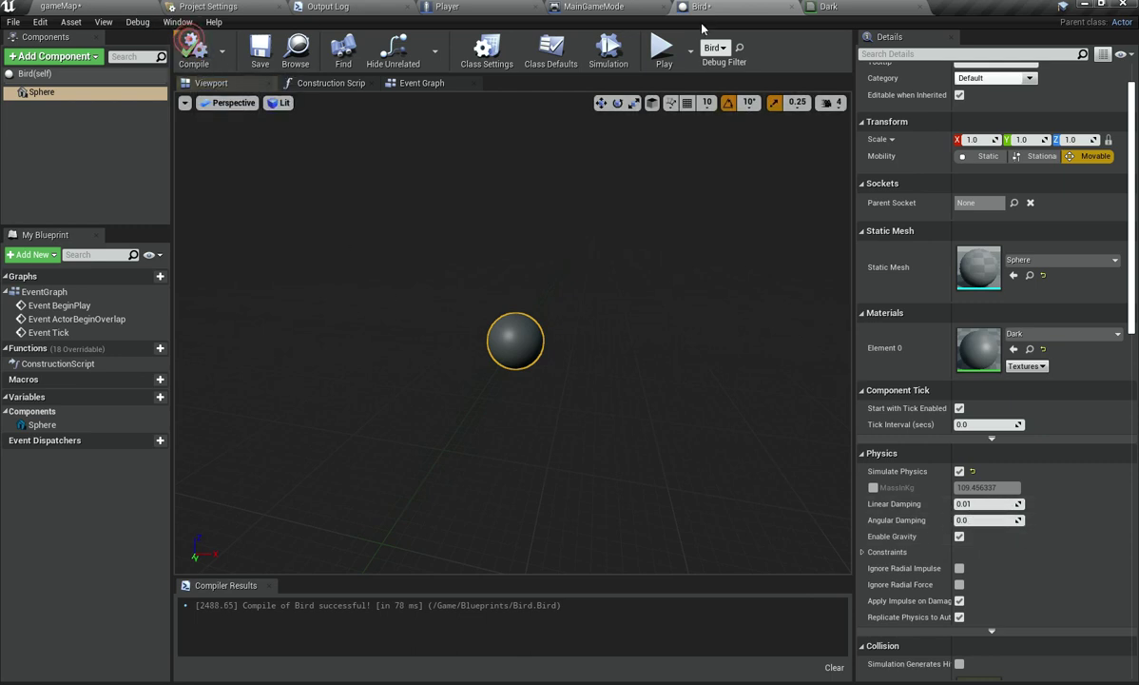
click(664, 53)
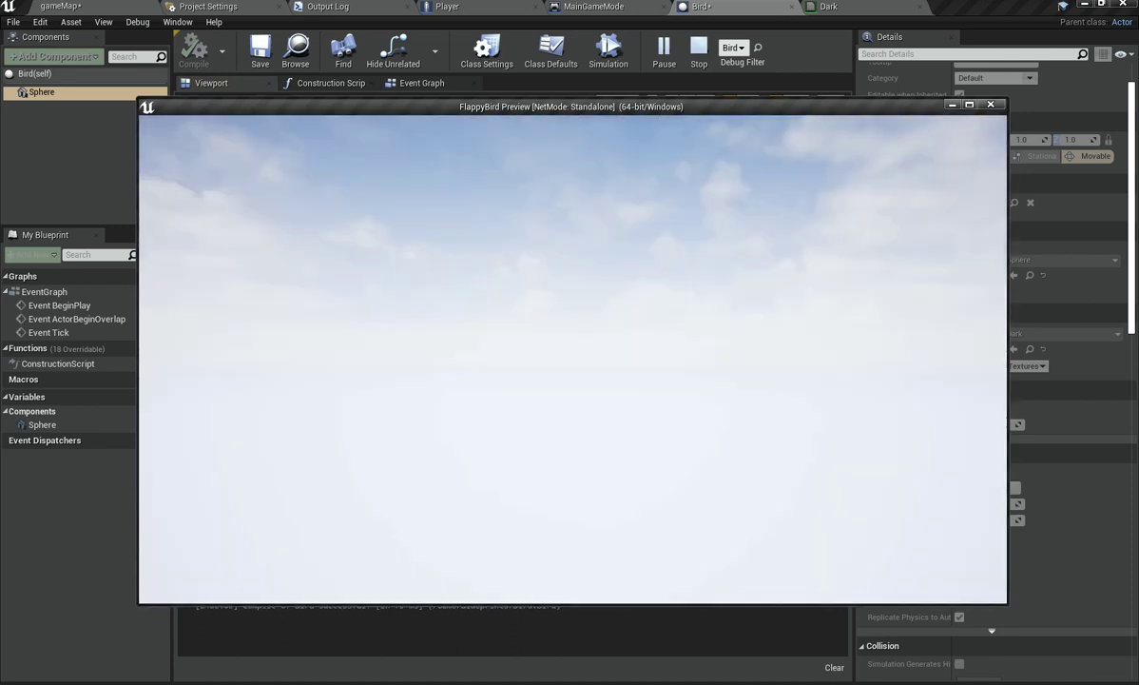
key(Escape)
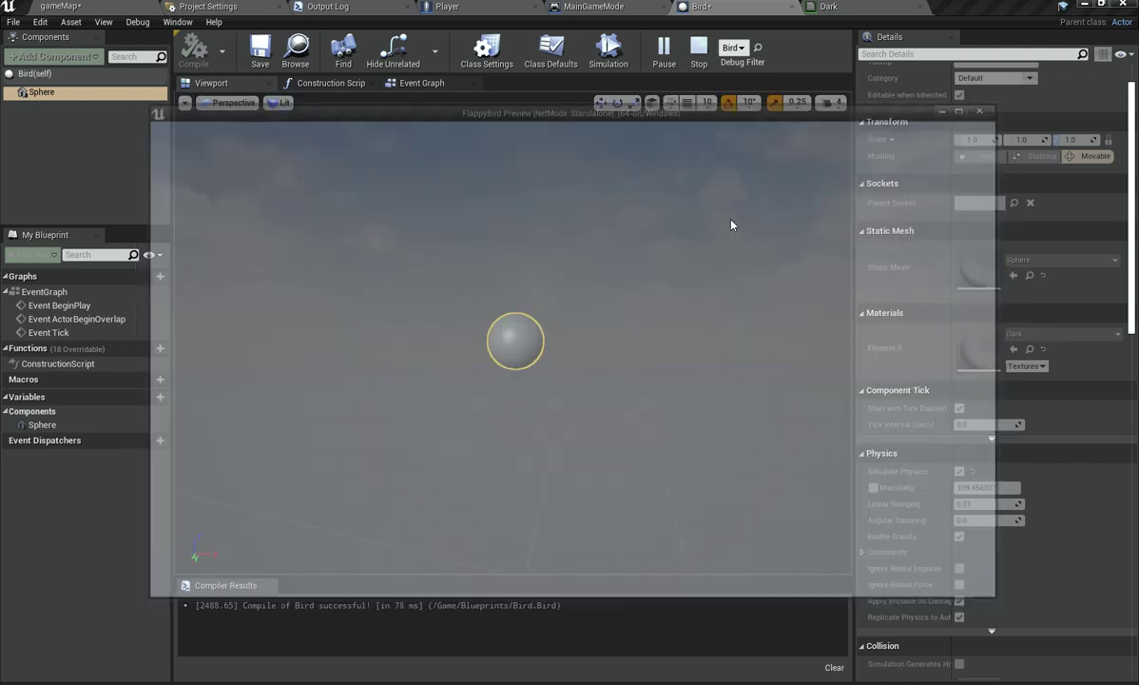
click(664, 49)
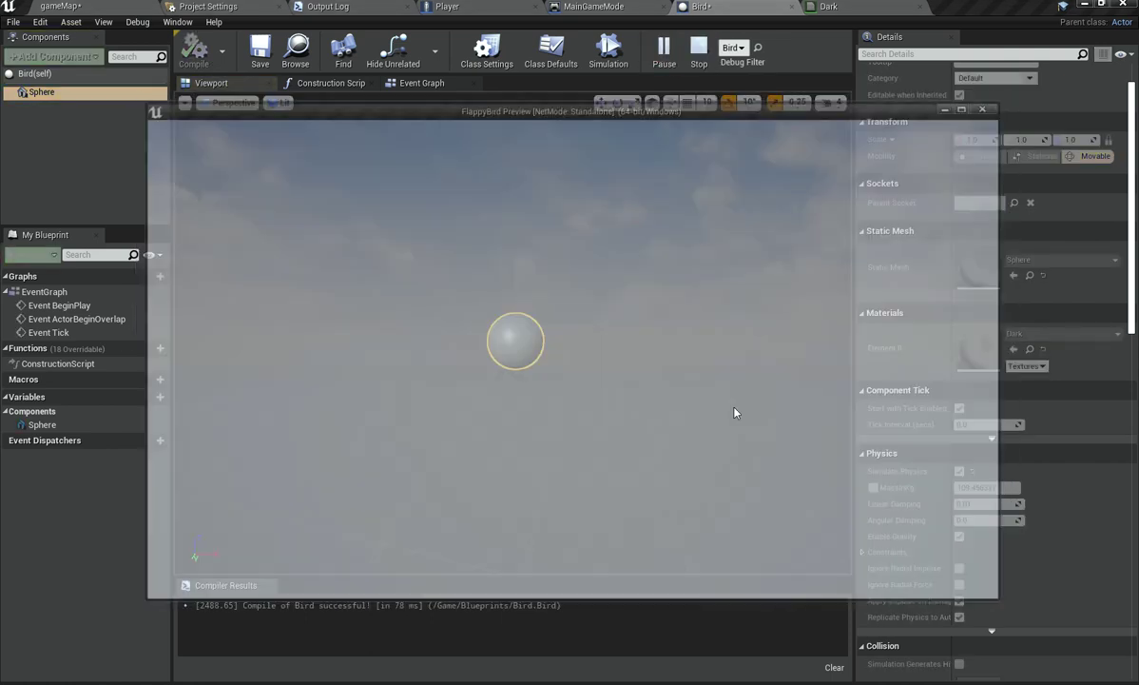
key(Escape)
click(193, 50)
key(ctrl+shift+s)
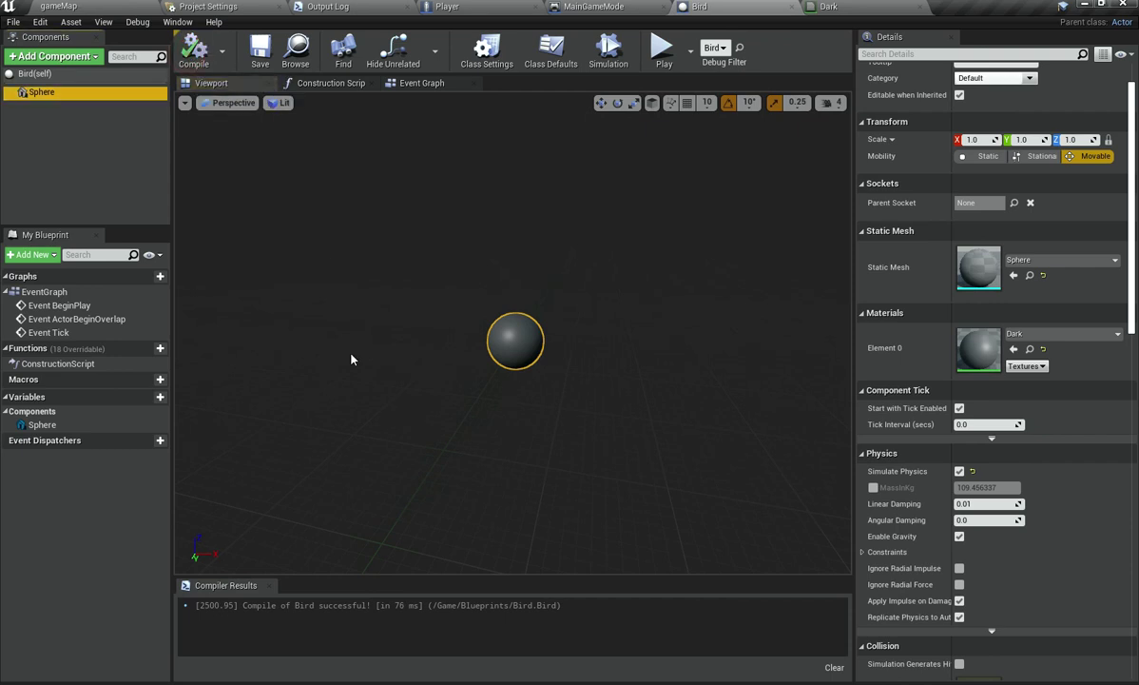
Step: In the project's Input settings, add an action mapping named Flap bound to Left Mouse Button
click(207, 6)
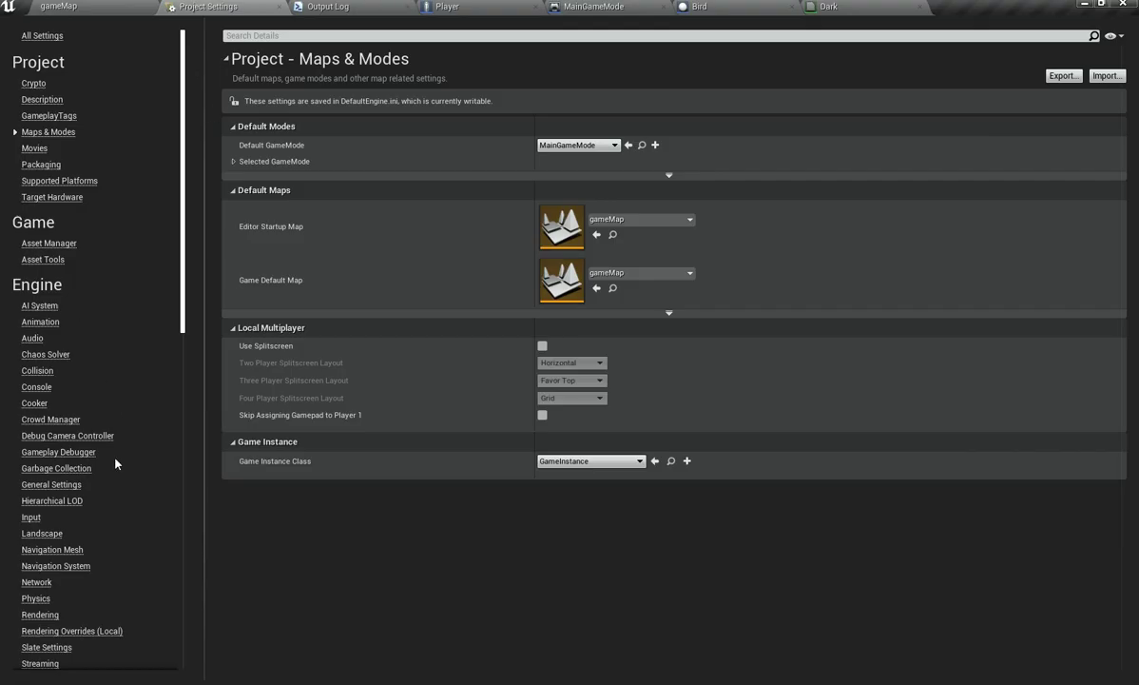
click(38, 515)
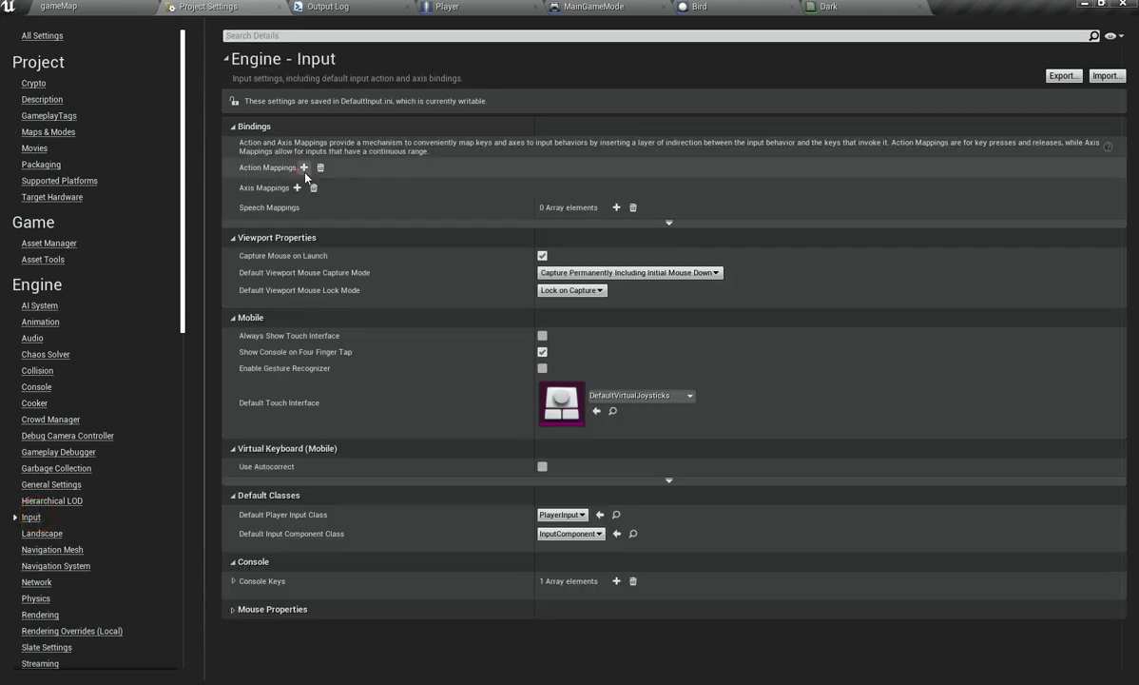
click(304, 167)
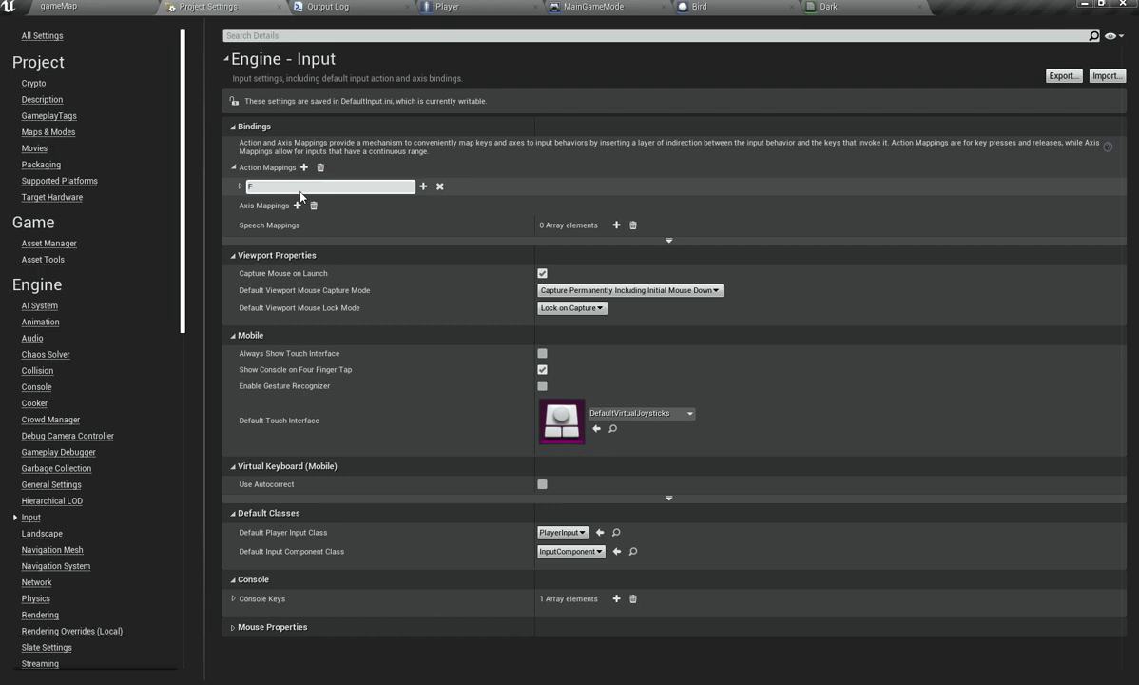
key(Return)
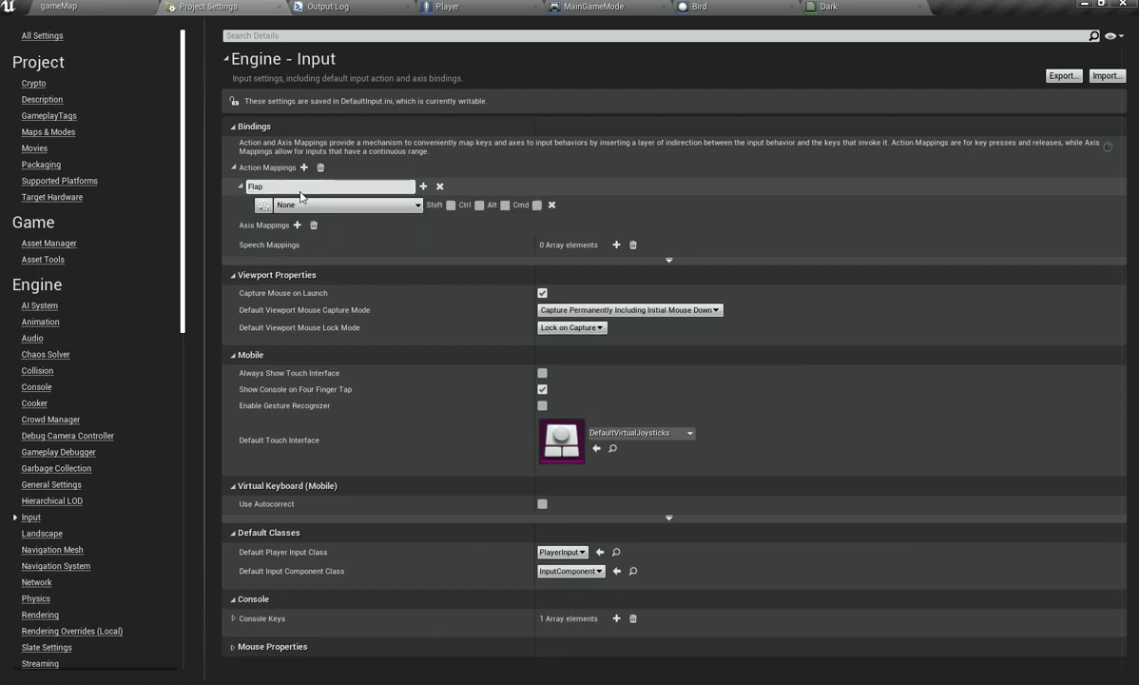
click(261, 206)
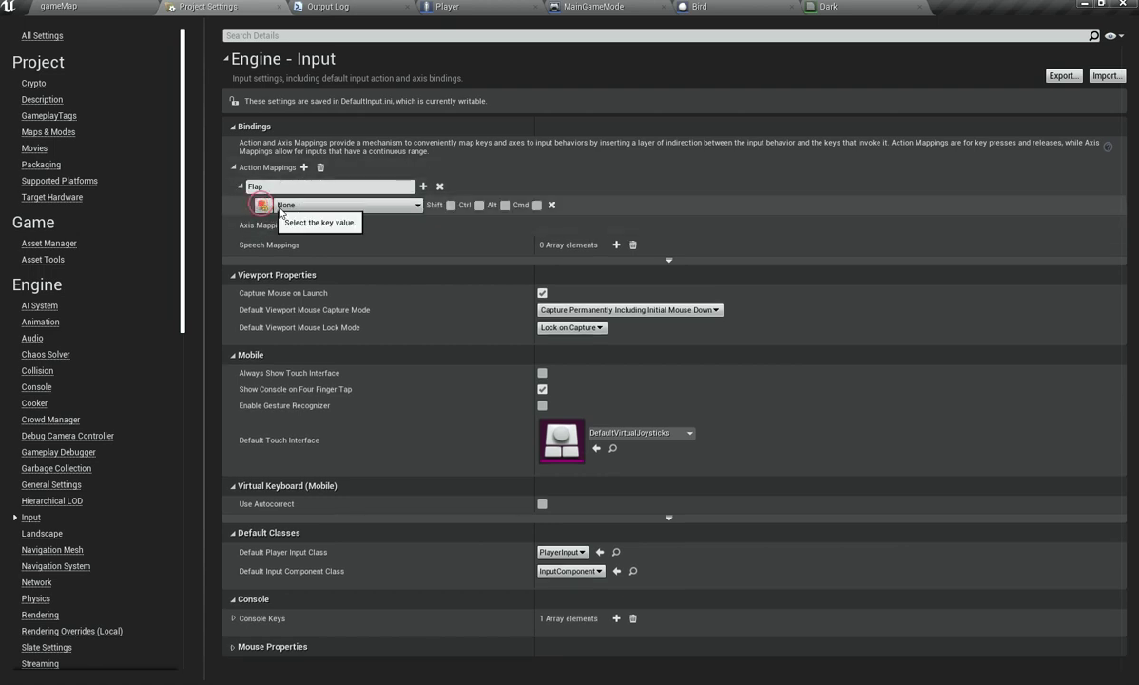
click(509, 145)
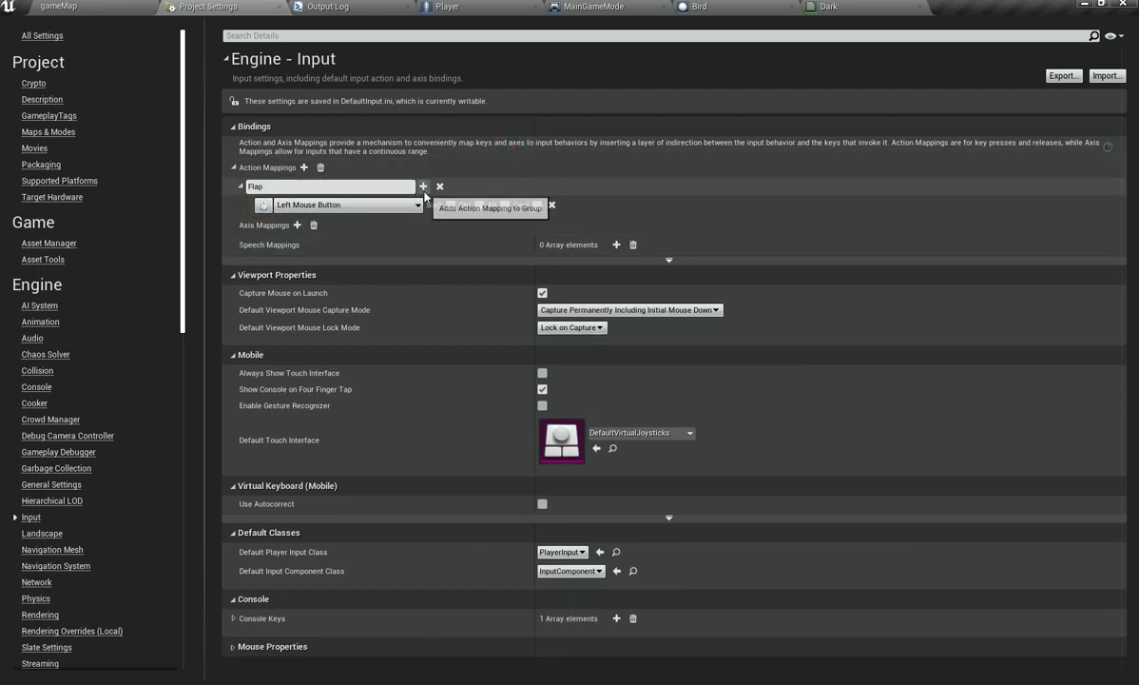
Step: Add Space Bar and Enter as further key bindings of the Flap action mapping
click(424, 187)
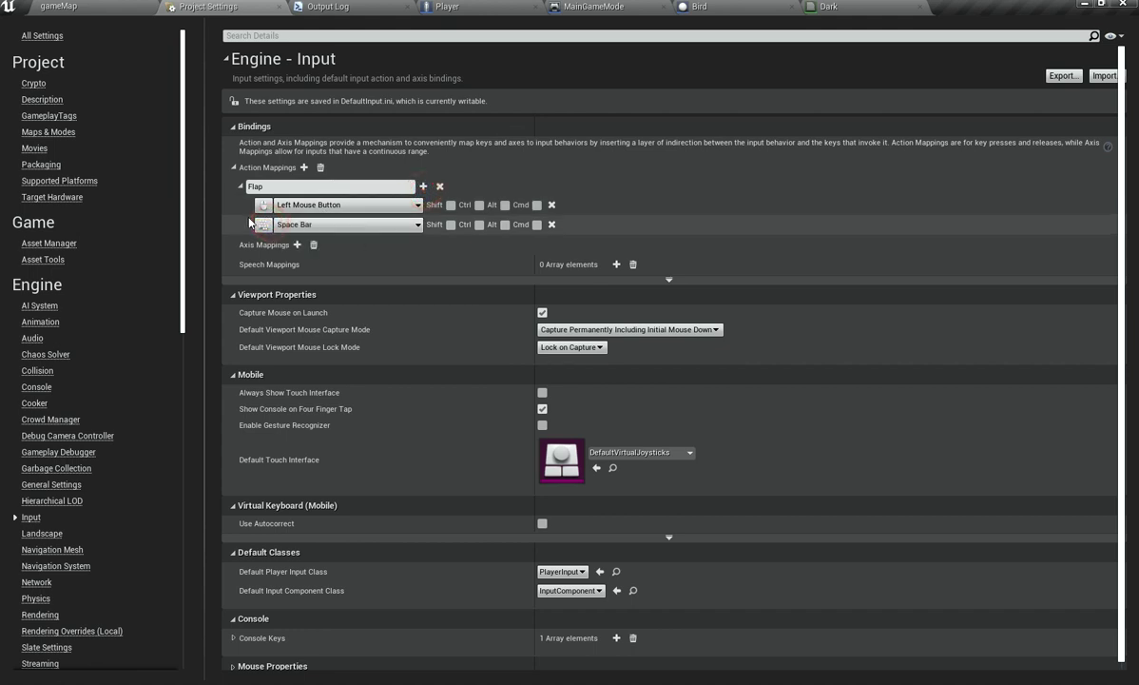
click(423, 187)
click(263, 245)
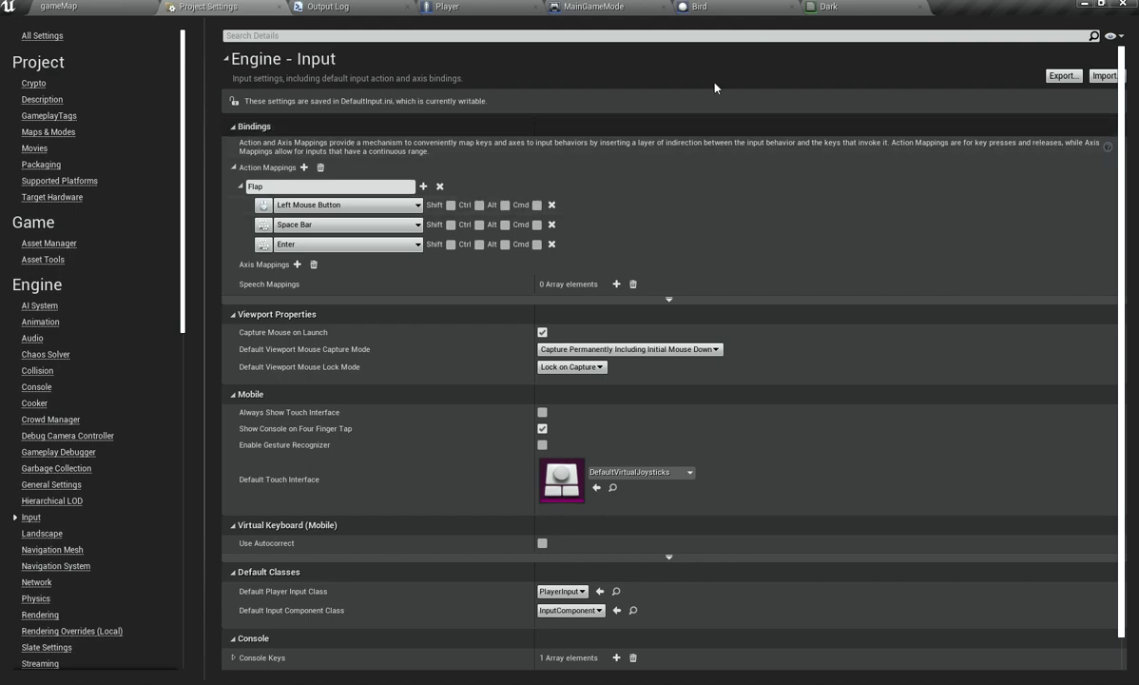
Step: Return to the Bird blueprint
click(826, 6)
click(699, 7)
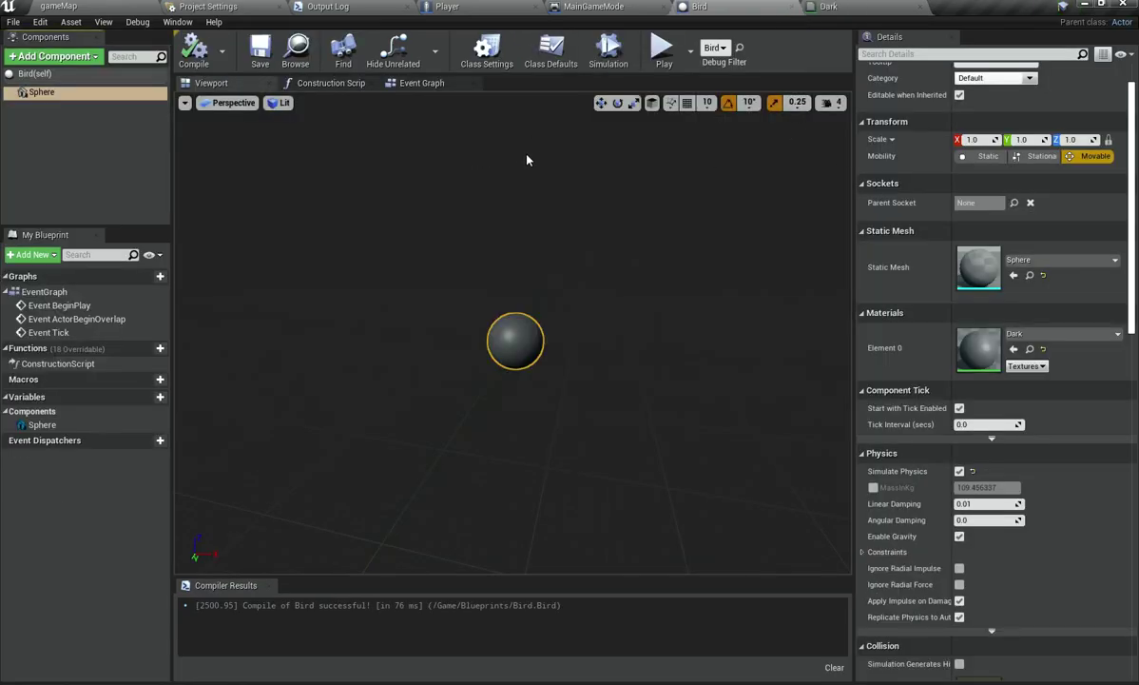